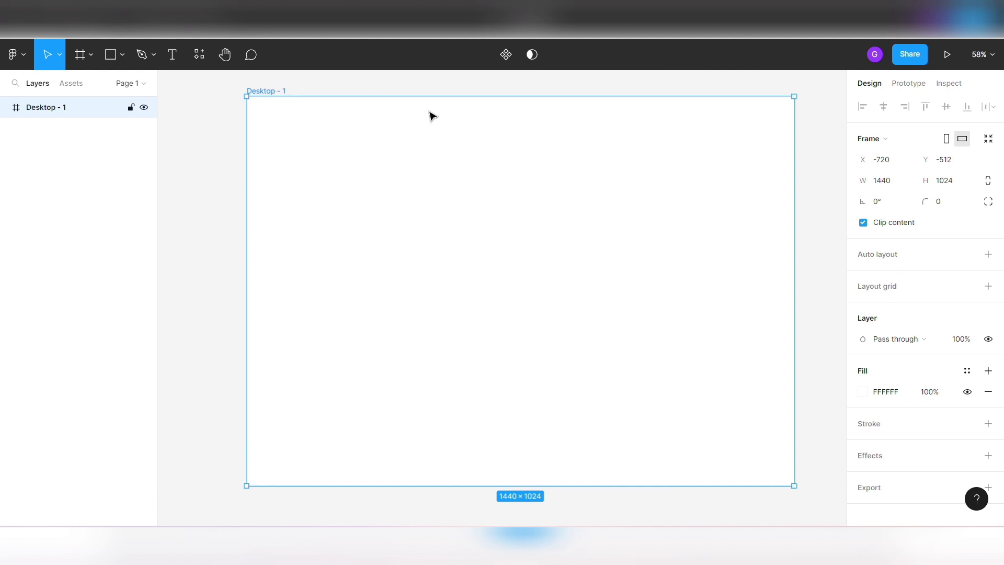
- Set the Desktop - 1 frame's fill color to hex 153866
click(863, 391)
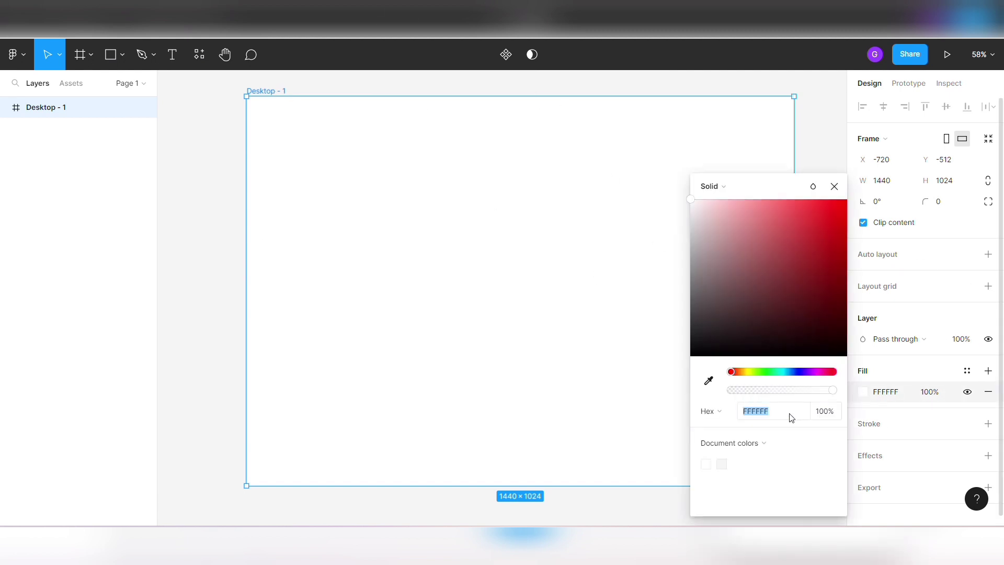
click(774, 417)
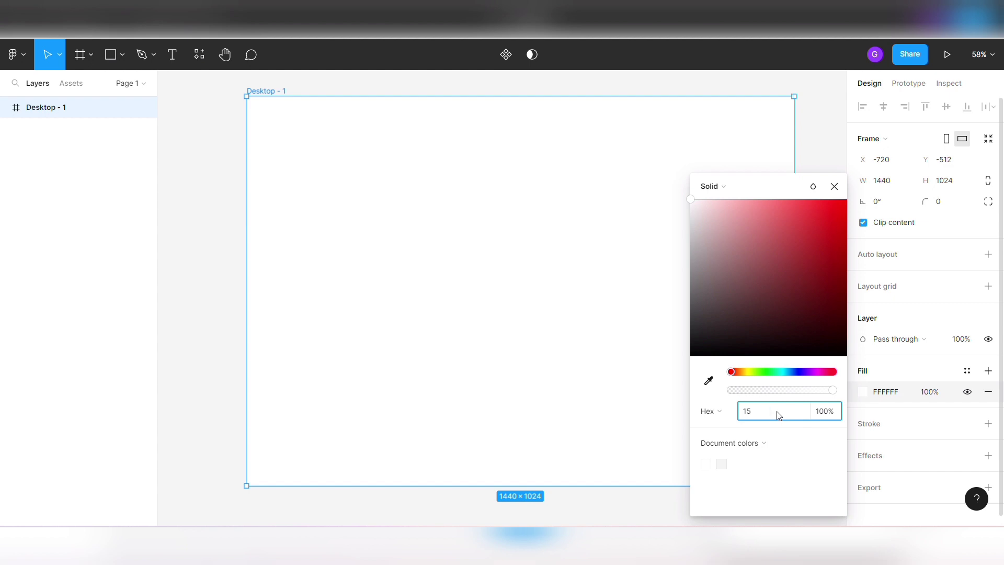
text(153868)
key(Return)
click(834, 187)
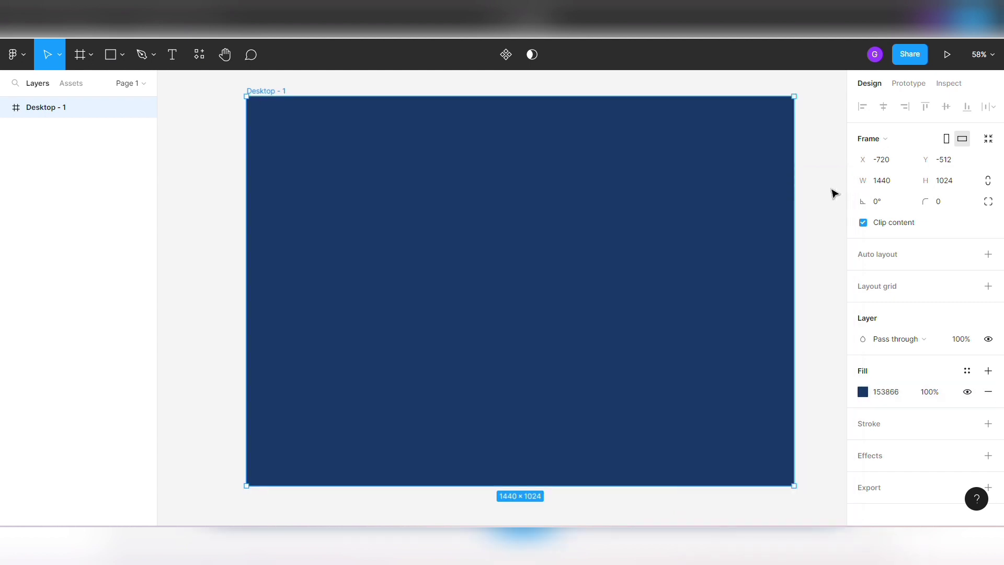
click(828, 196)
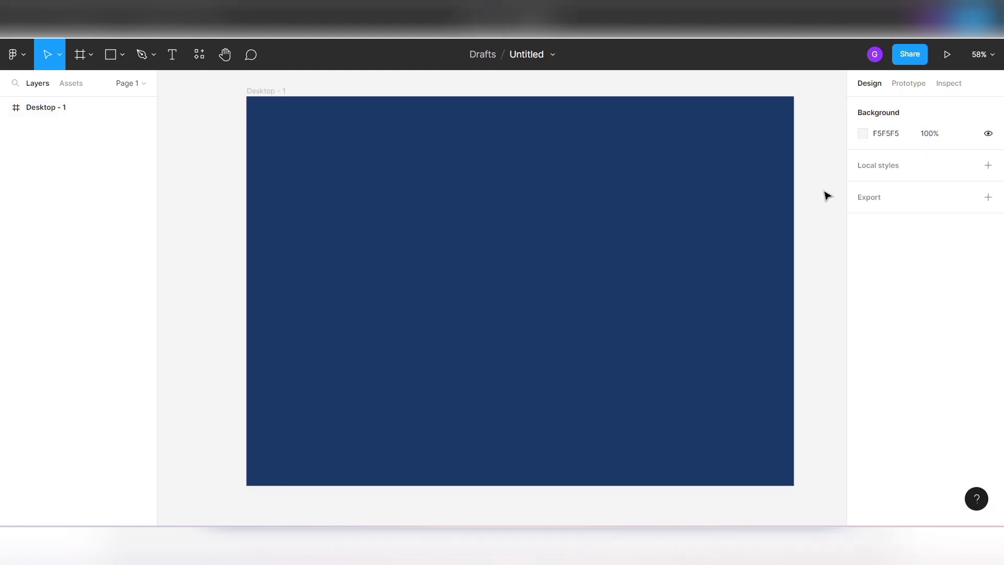
- Place the pepsi 3 can image from the desktop's Pepsi folder onto the frame's right half
right_click(487, 203)
key(Escape)
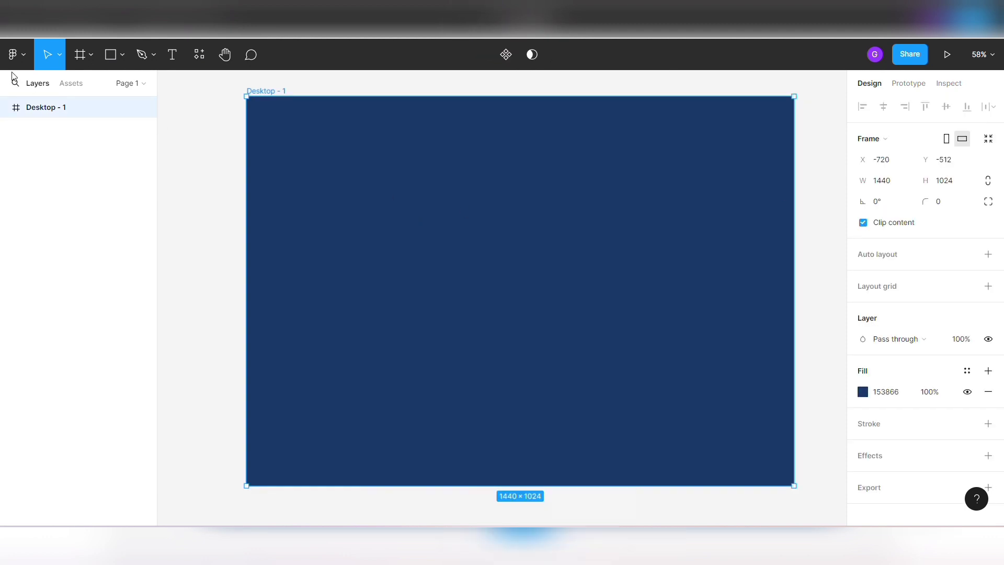
click(121, 54)
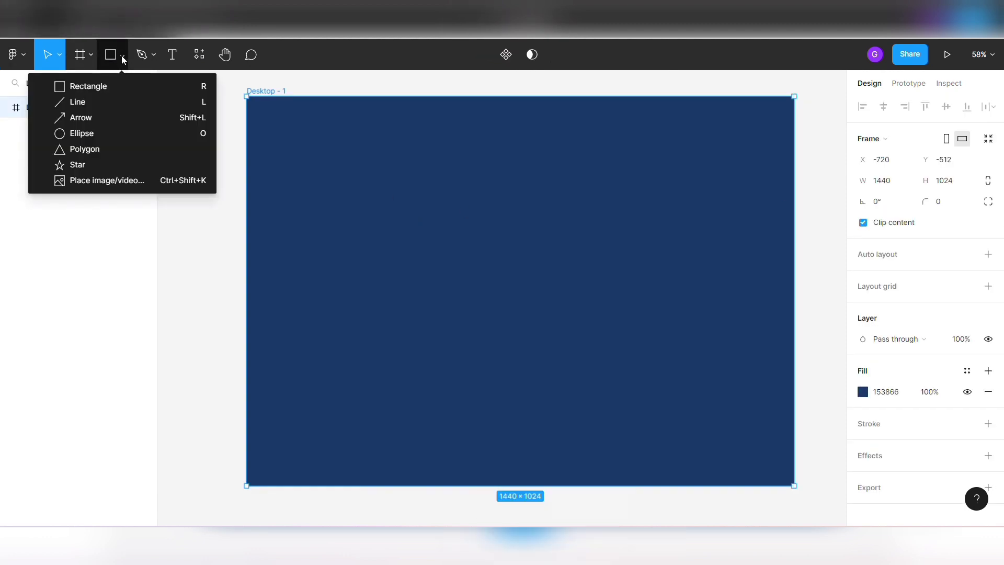
click(137, 182)
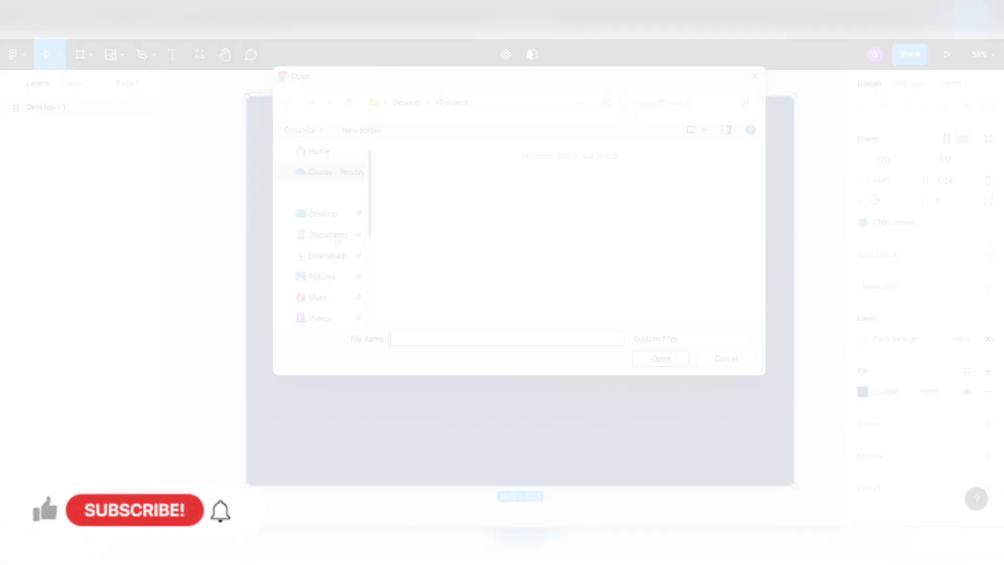
click(323, 214)
mouse_move(561, 541)
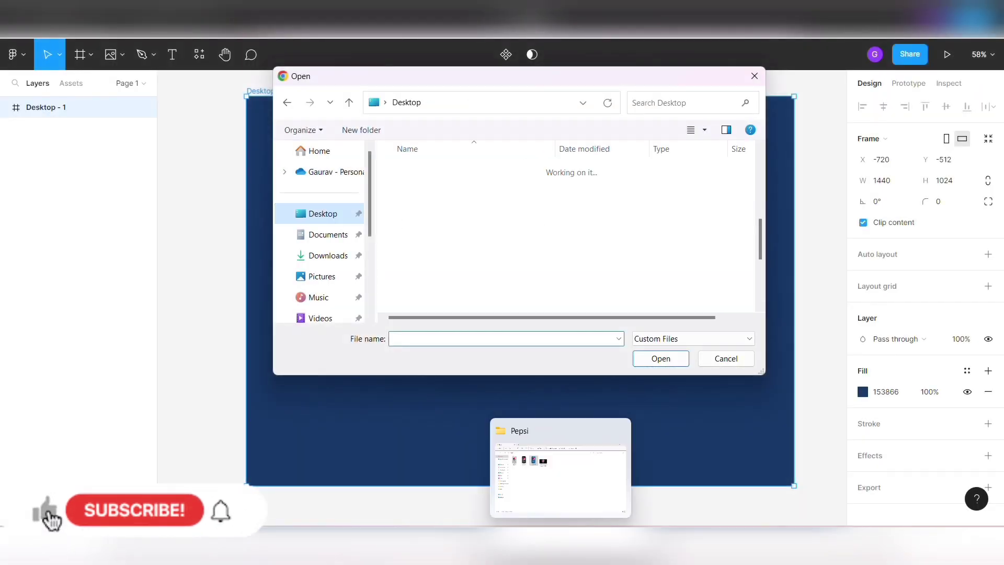
click(497, 174)
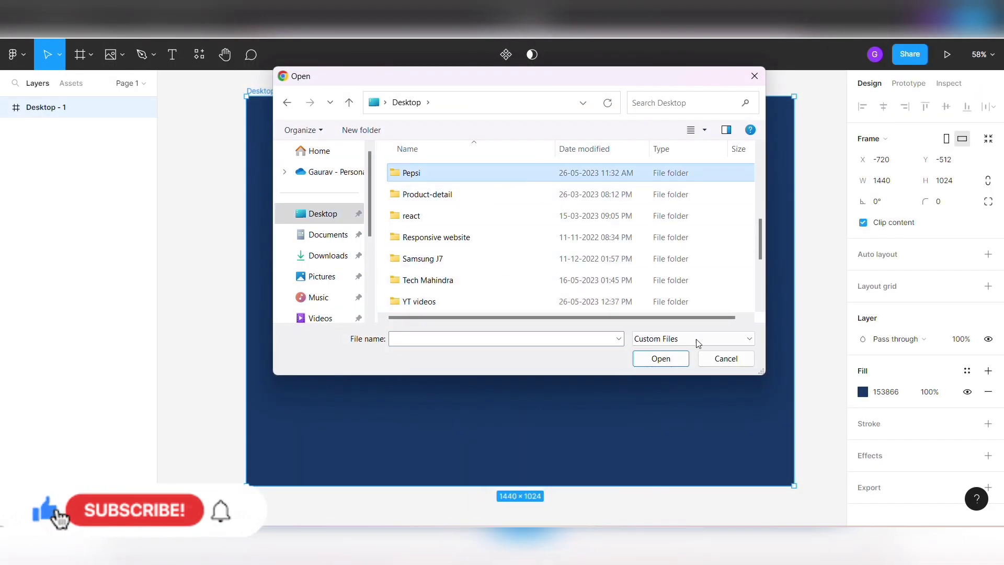
click(675, 365)
click(572, 180)
click(663, 360)
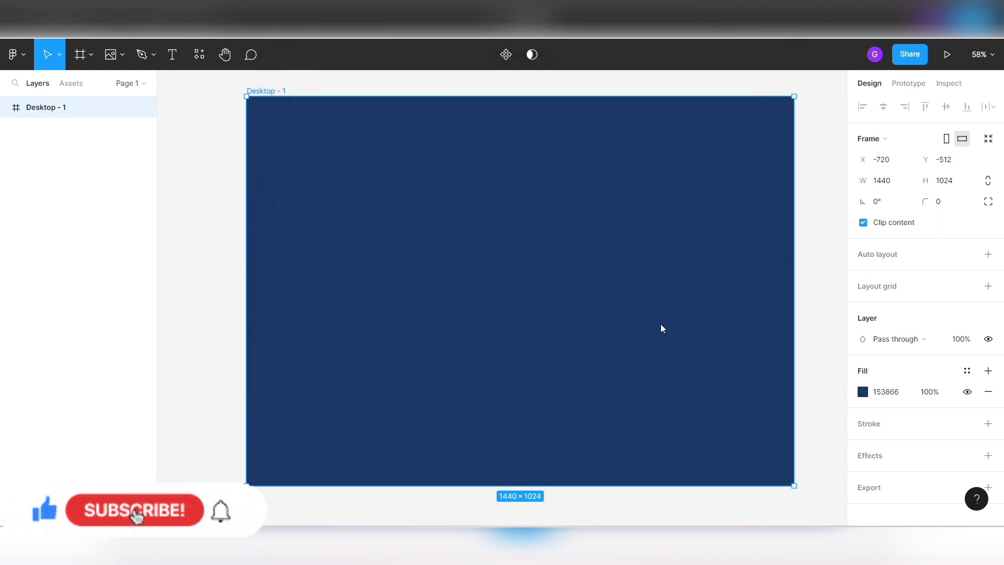
click(594, 233)
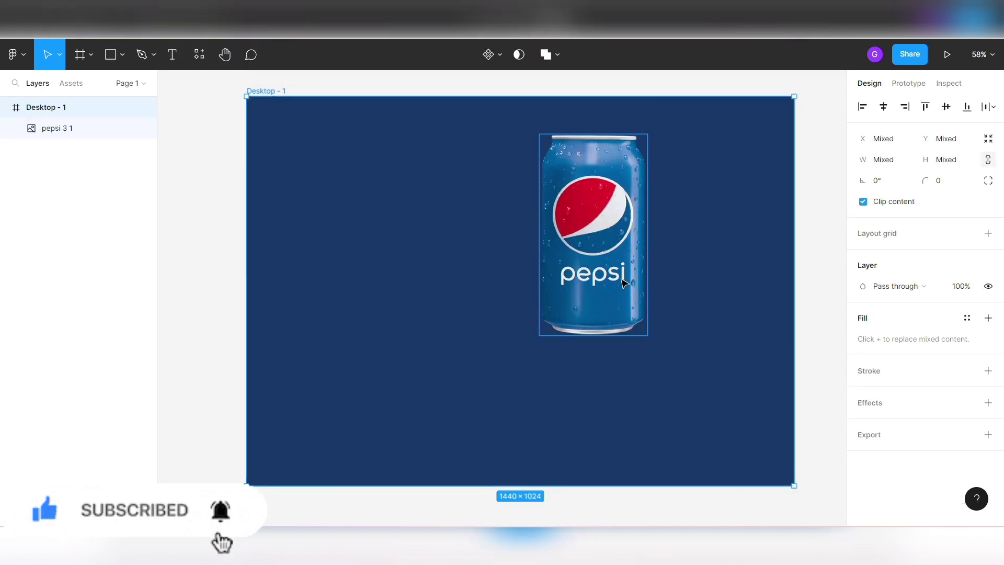
- Scale the Pepsi can to about 342 × 636 and center it vertically on the frame's right side, at about X 885
drag(600, 253, 646, 308)
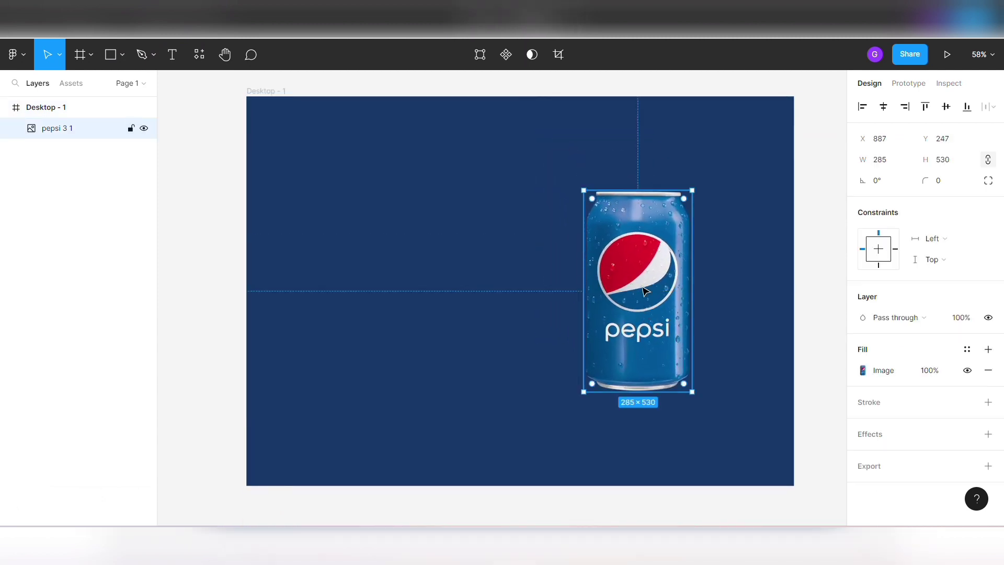
key(k)
drag(693, 396, 708, 422)
drag(653, 345, 653, 340)
key(alt)
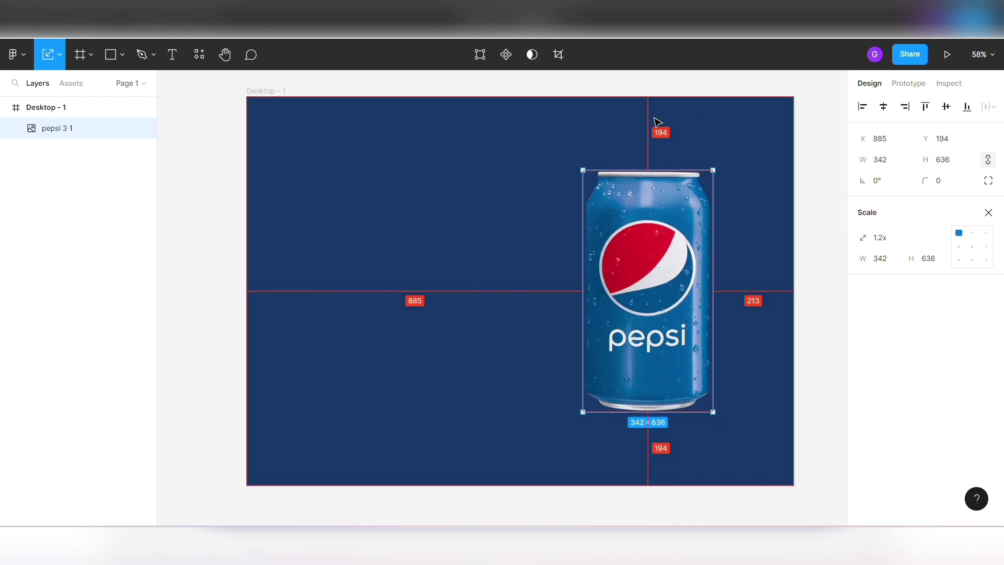
click(767, 176)
click(646, 266)
click(803, 220)
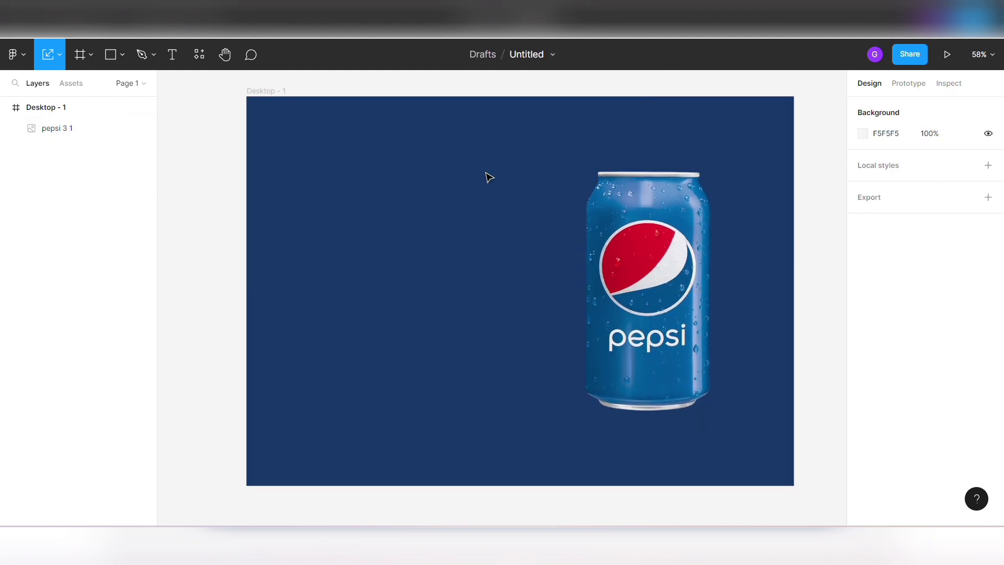
- Place the pepsi_logo-removebg-preview image onto the frame's upper-left area
right_click(450, 178)
click(415, 246)
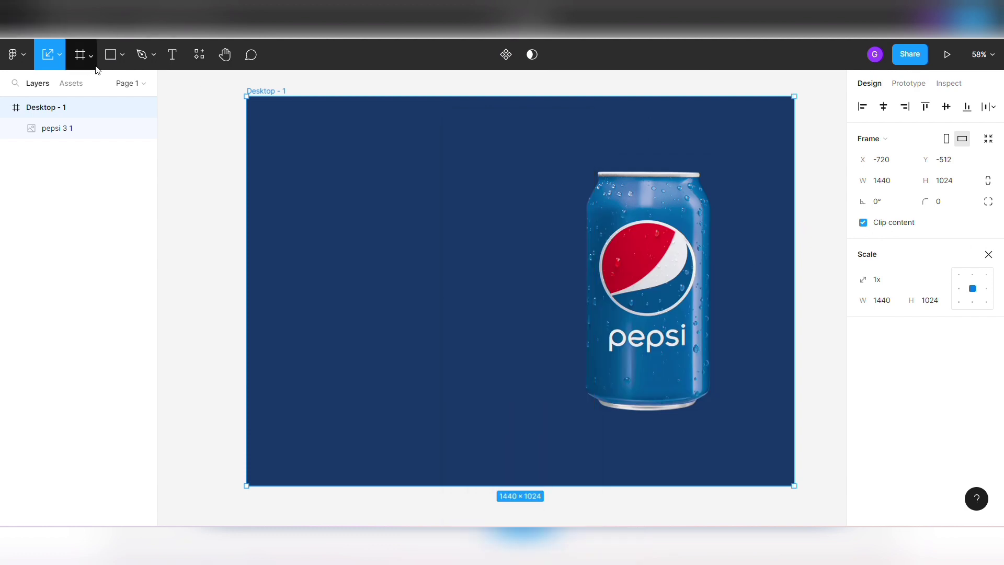
click(120, 56)
click(128, 179)
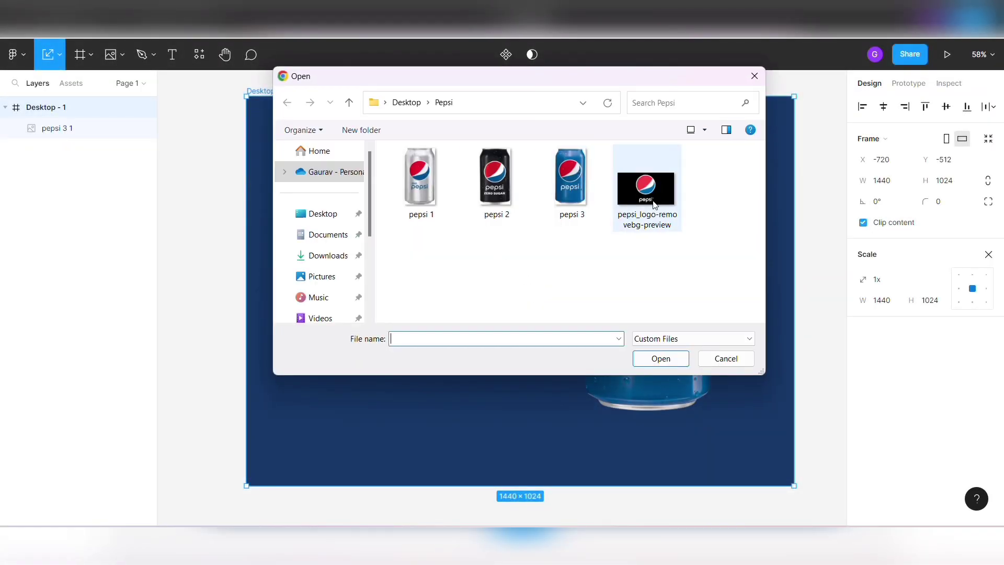
click(655, 205)
click(661, 359)
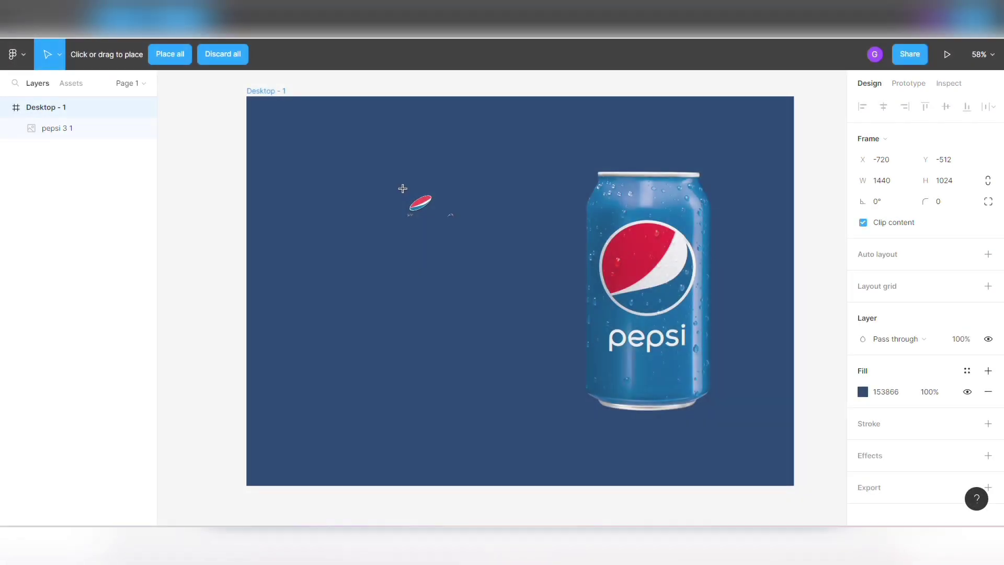
click(349, 195)
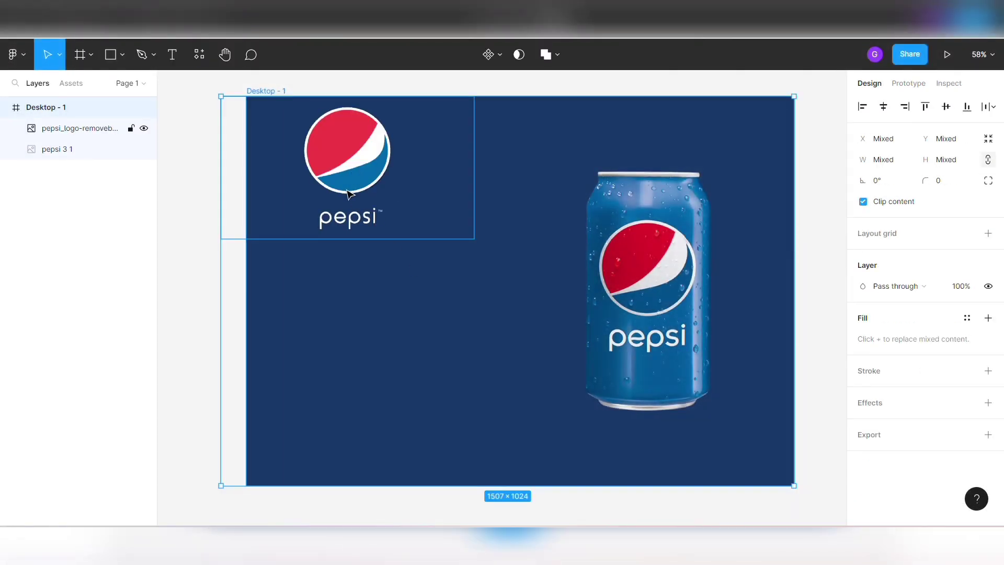
- Scale the Pepsi logo to about 261 × 147 and move it to the frame's upper-left corner, at about X 26, Y 31
drag(349, 194, 362, 239)
key(k)
drag(488, 287, 333, 147)
drag(272, 178, 296, 144)
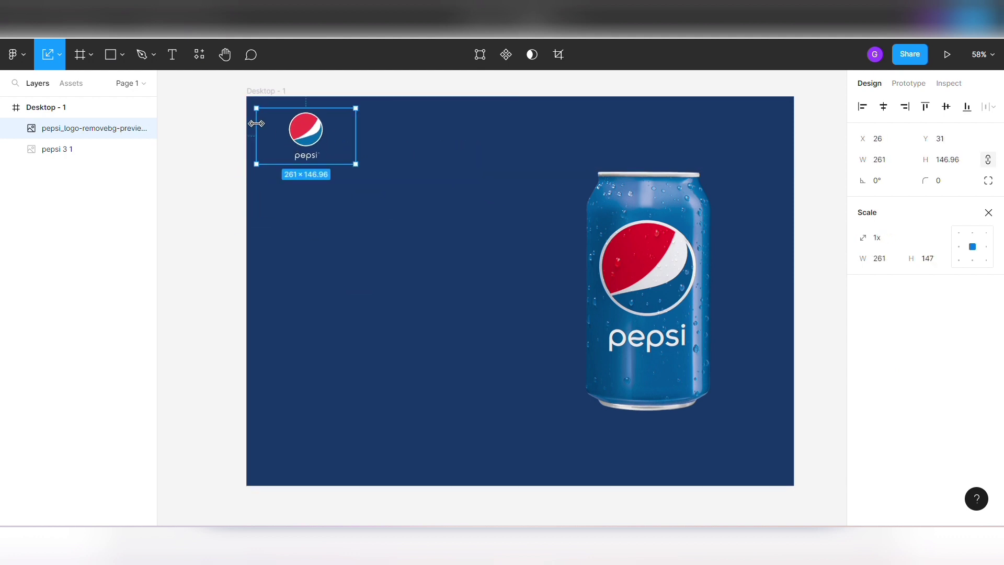
click(496, 299)
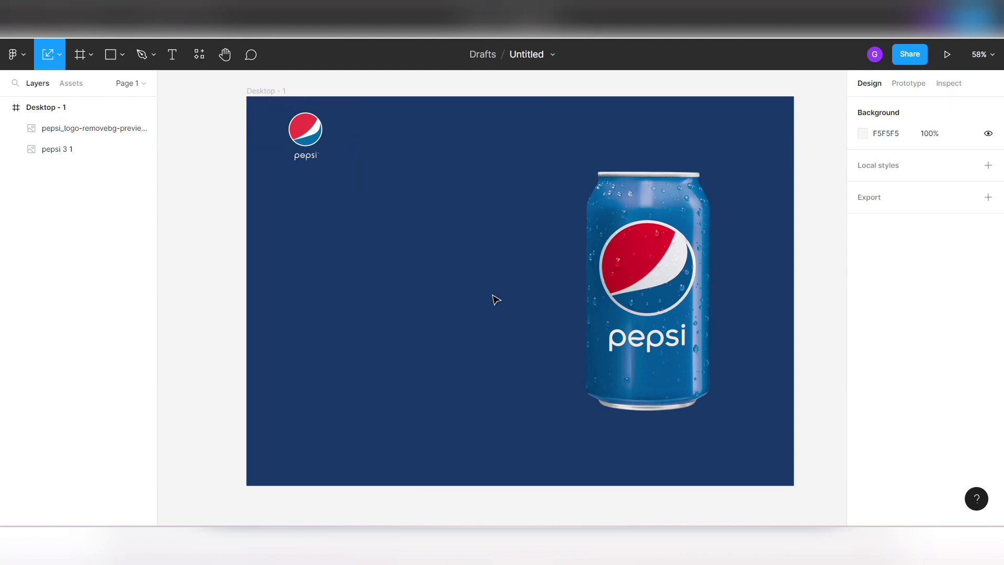
- Add the text HOME beside the logo at the frame's top and set its font size to 25
click(175, 55)
click(396, 126)
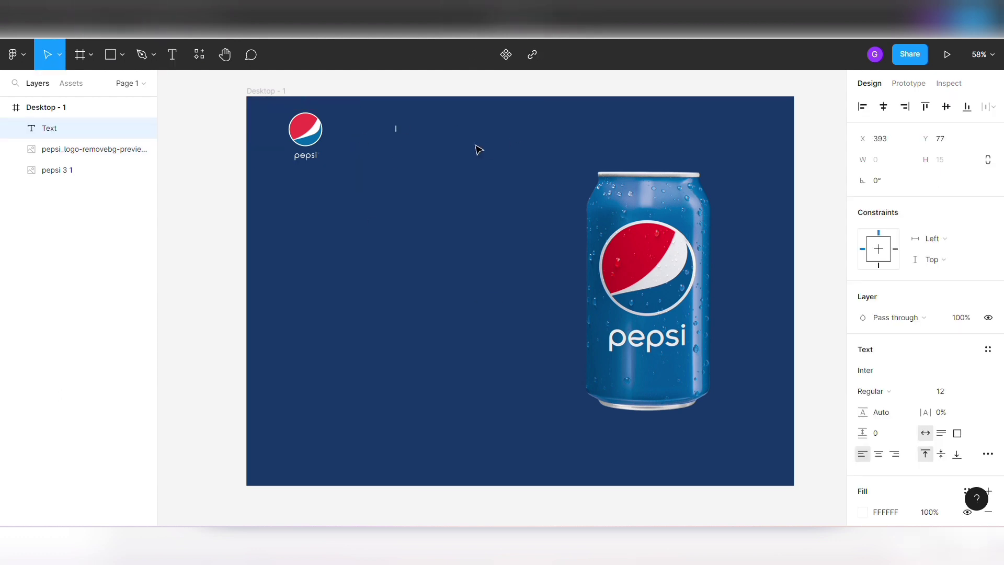
text(HOME)
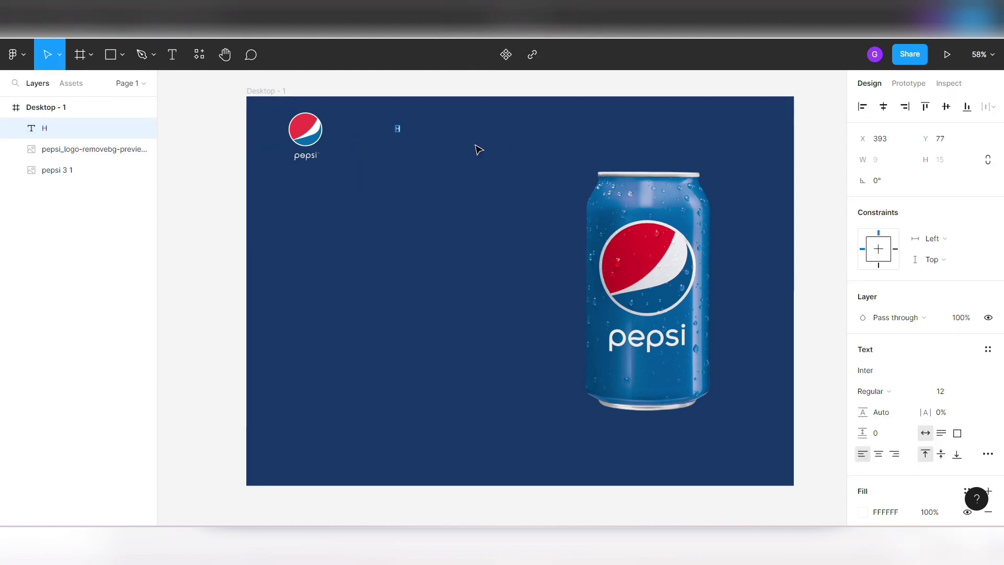
key(Escape)
click(954, 392)
key(Up)
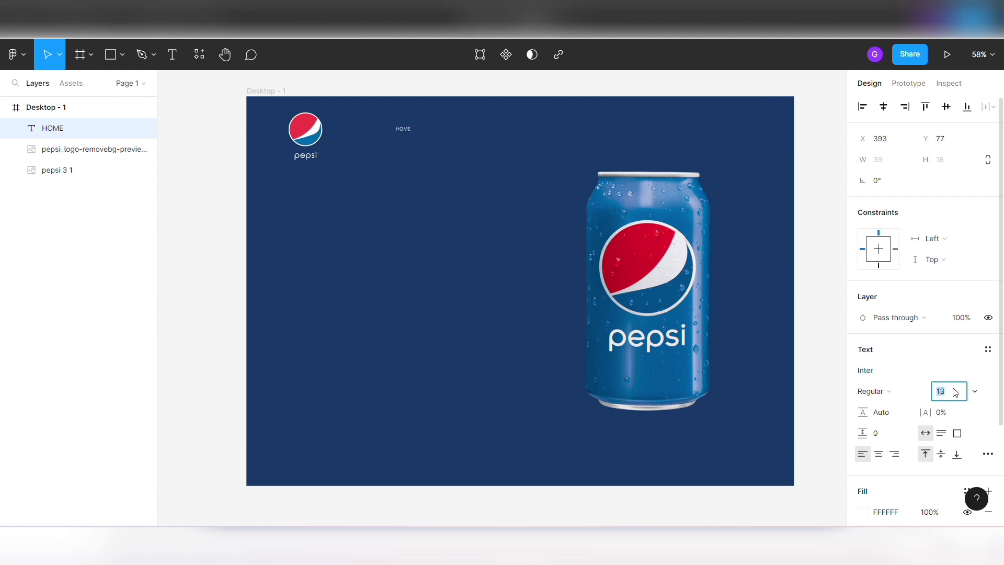
click(429, 137)
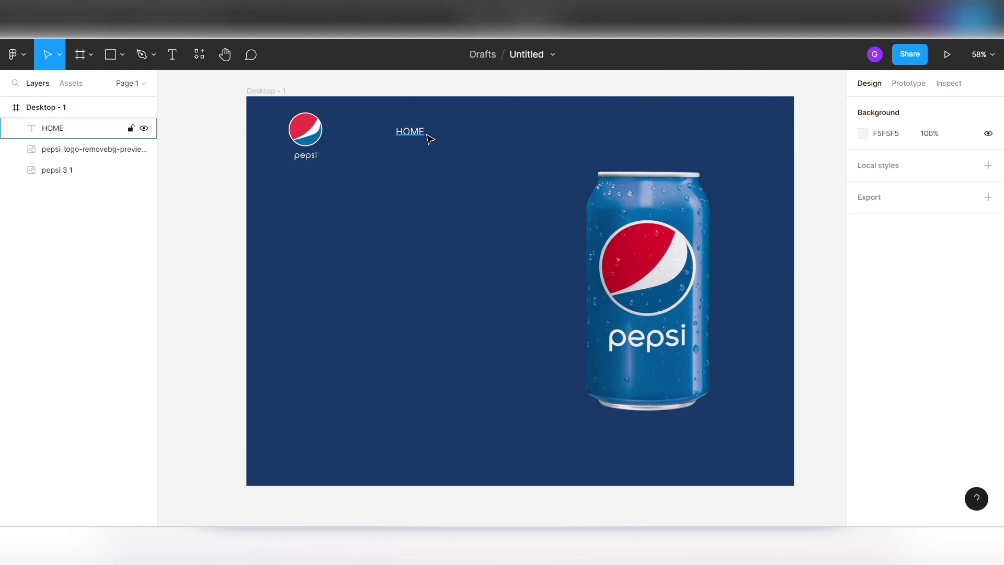
- Duplicate the HOME label three times in an evenly spaced row to its right
drag(421, 130, 422, 130)
key(Right)
key(Right)
key(Right)
key(Right)
key(Right)
key(Right)
key(Right)
key(Right)
key(Right)
key(Right)
key(Right)
key(Right)
key(Right)
key(Right)
key(Right)
key(Right)
key(Right)
key(Right)
key(Right)
key(Right)
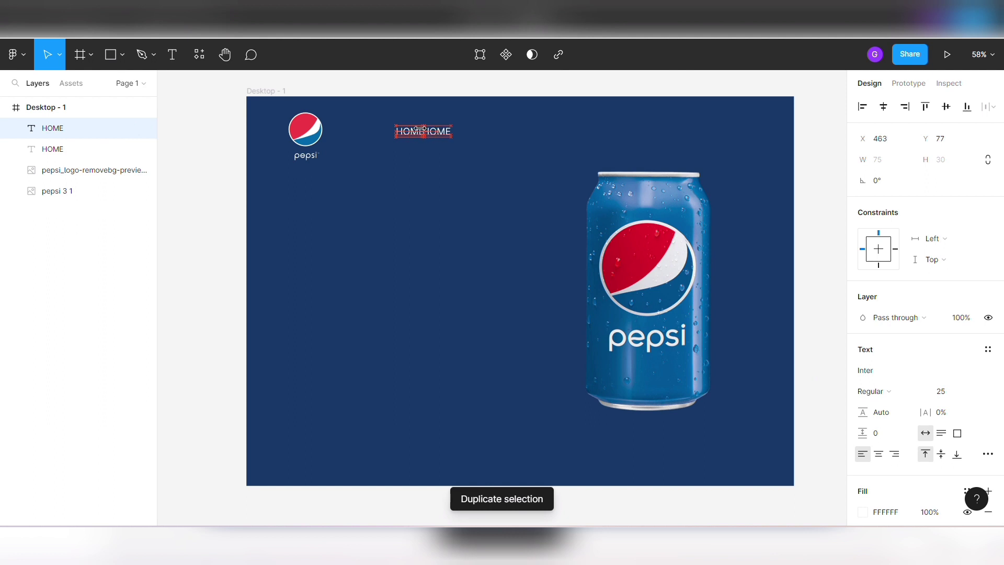
key(ctrl+d)
key(ctrl+d)
- Change the second navigation label to ABOUT and the third to NEWSLETTER
double_click(451, 132)
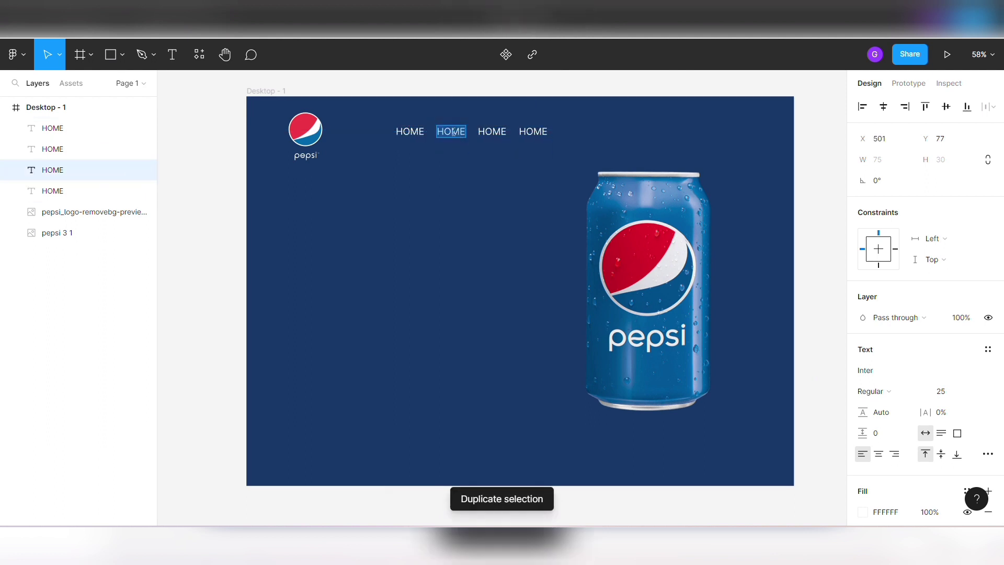
text(ABOUT)
click(501, 131)
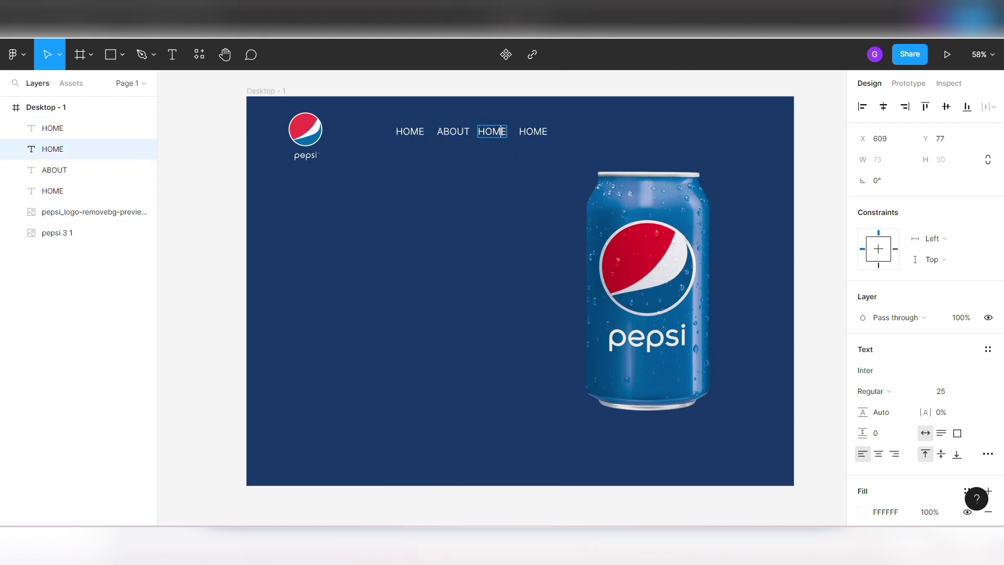
double_click(503, 131)
text(NEWSLETTER)
key(Escape)
key(Escape)
- Shift the fourth navigation label right to X 800 so that it clears NEWSLETTER
click(550, 131)
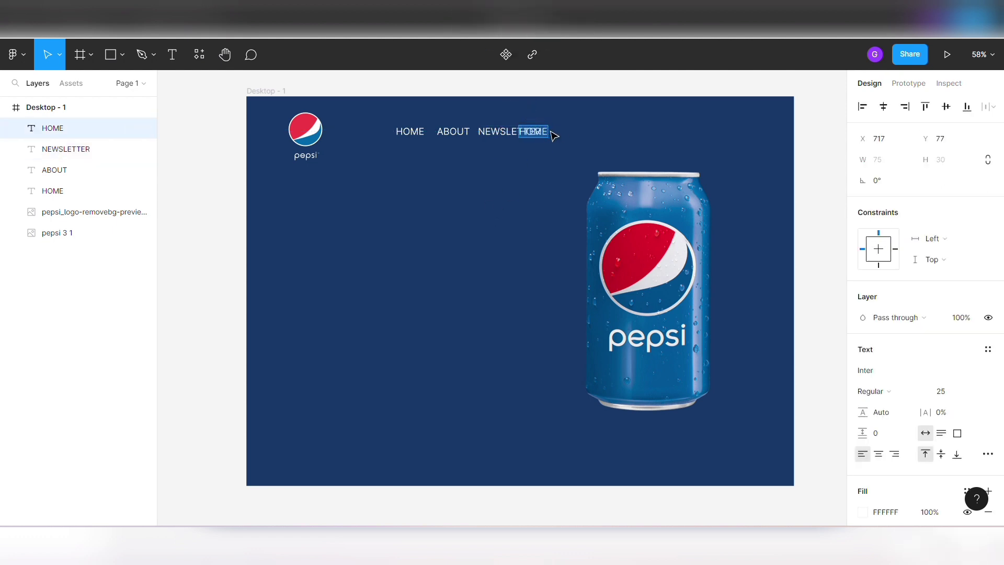
key(Right)
key(Right)
key(shift+Right)
key(shift+Right)
key(shift+Right)
key(shift+Right)
key(shift+Right)
key(Right)
key(Right)
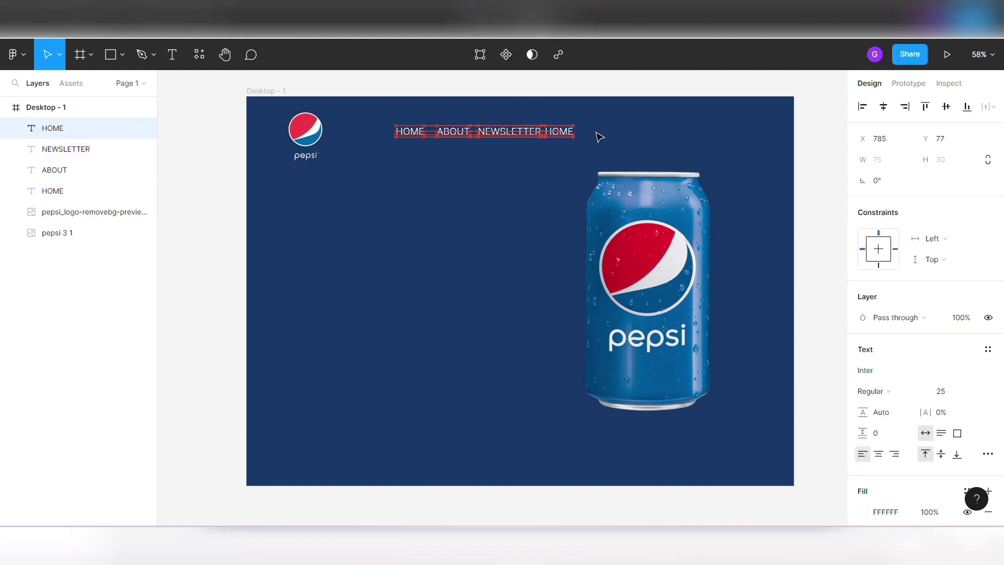
- Change the fourth navigation label's text to CONTACT
double_click(570, 137)
text(cONTACT)
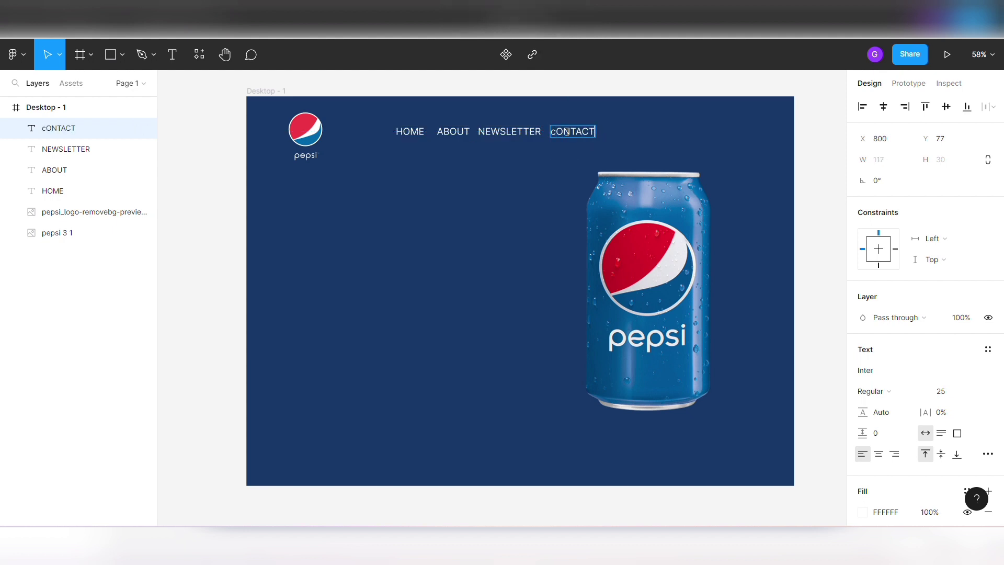
click(557, 131)
key(BackSpace)
text(C)
key(Escape)
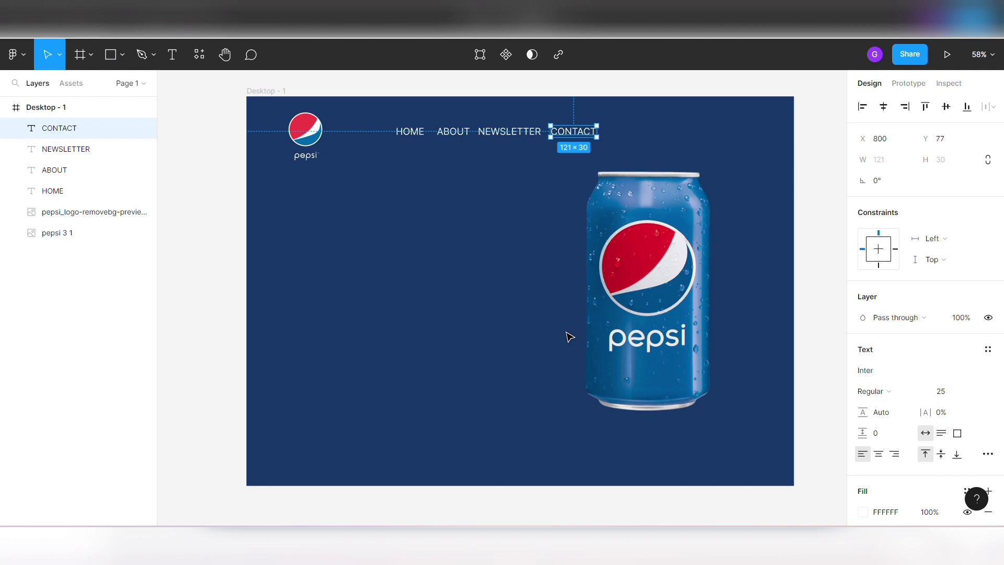
- Align the vertical centers of the four navigation labels with the Pepsi logo
click(555, 260)
click(418, 134)
shift+click(456, 134)
shift+click(508, 134)
shift+click(574, 134)
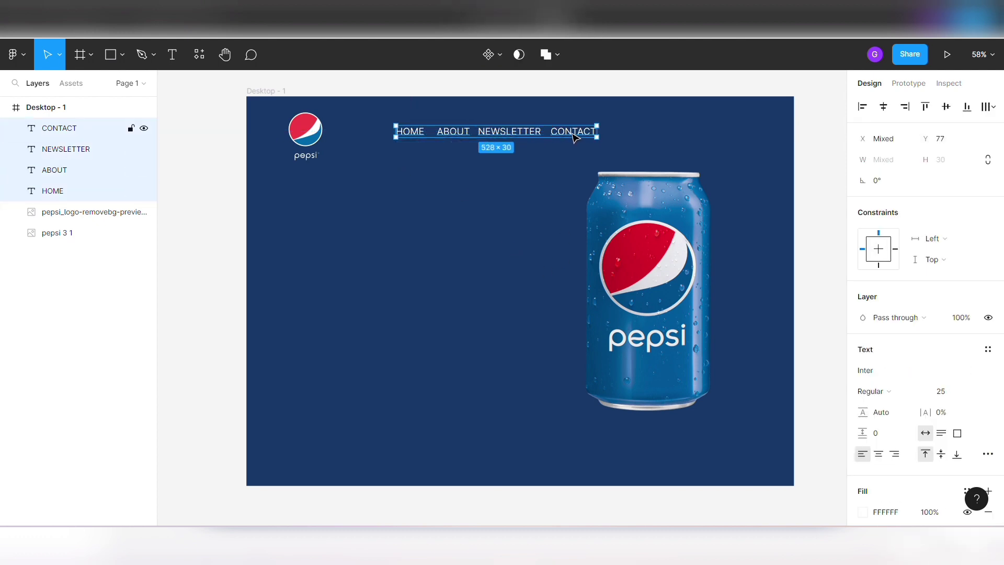
shift+click(315, 134)
click(946, 107)
click(502, 172)
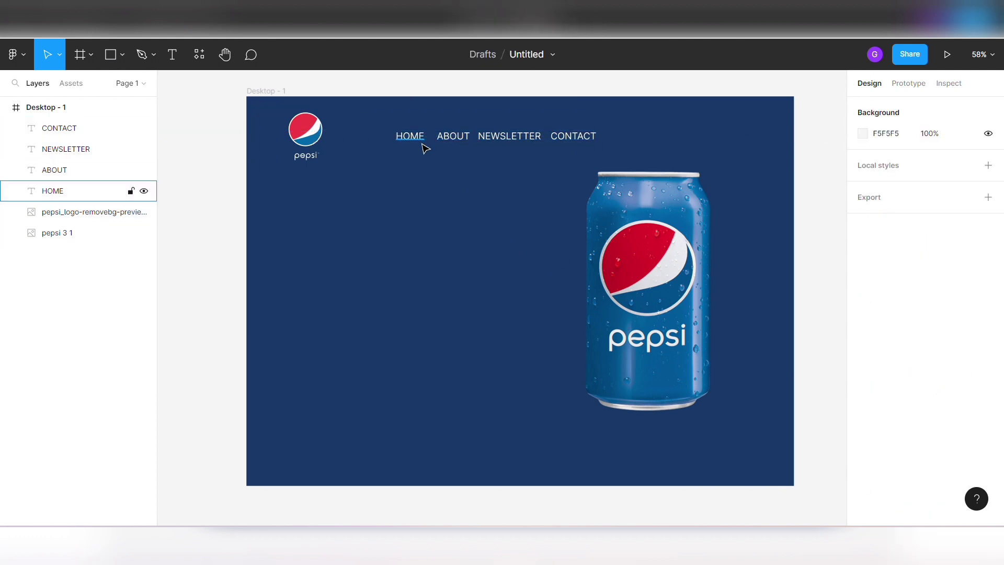
- Distribute the four navigation labels horizontally and set the spacing between them to 40
click(416, 137)
shift+click(460, 135)
shift+click(509, 135)
shift+click(573, 135)
click(990, 107)
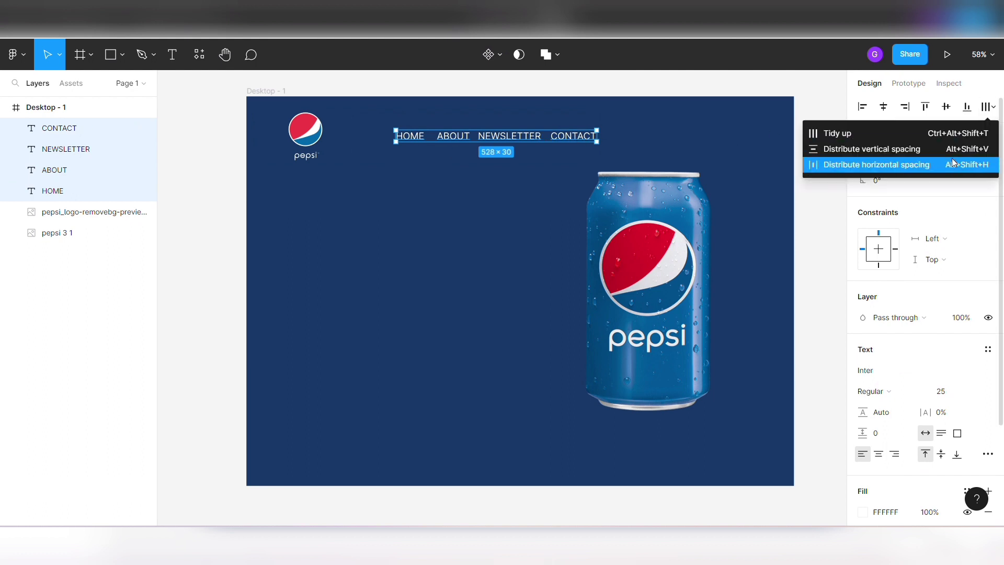
click(951, 158)
click(879, 205)
key(Up)
key(Up)
key(Up)
key(Up)
key(Up)
key(Up)
key(Up)
key(Up)
key(Up)
key(Up)
key(Up)
key(Up)
key(Up)
key(Up)
key(Up)
key(Up)
key(Up)
key(Up)
key(Up)
key(Up)
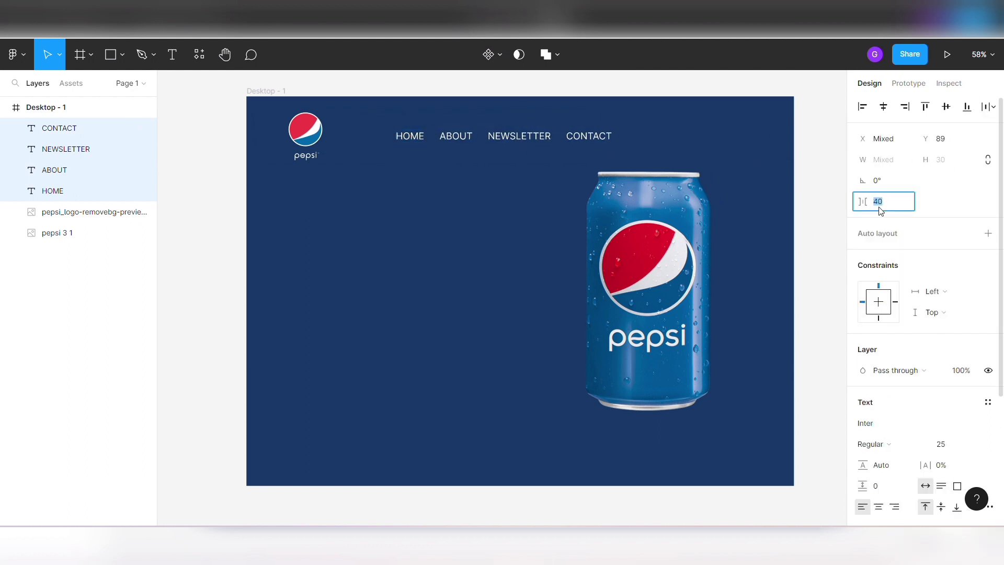
- Widen the equal horizontal spacing between the four navigation labels, keeping HOME in place
key(Down)
key(Down)
click(392, 209)
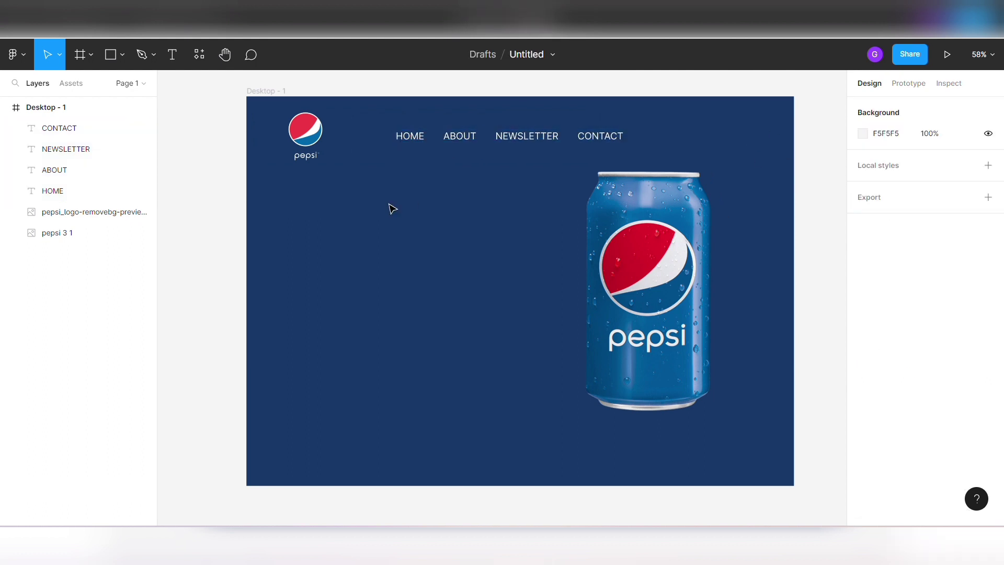
- Add the text "View all Products" at the right end of the navigation row, at about X 1167, Y 98
key(t)
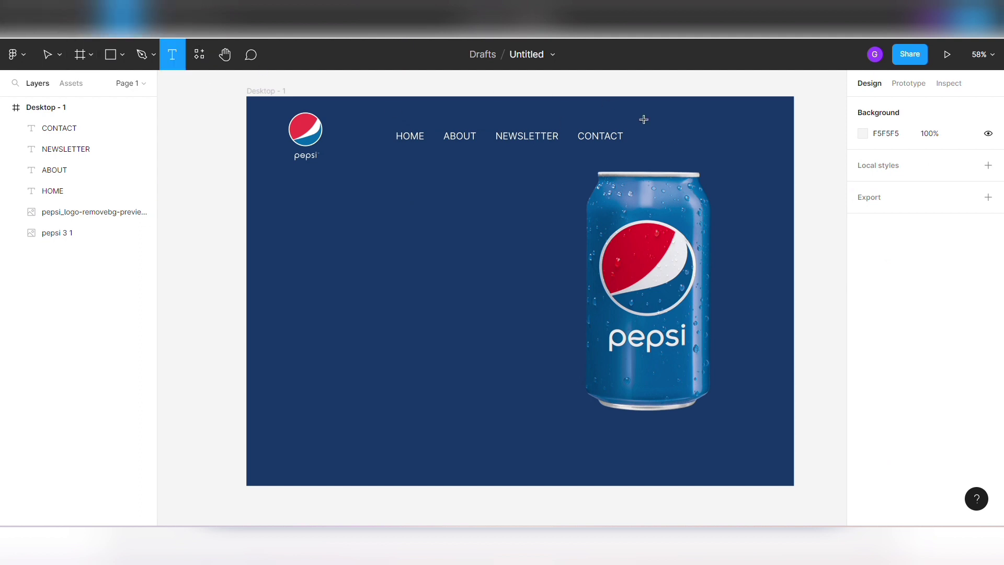
click(692, 137)
text(VI)
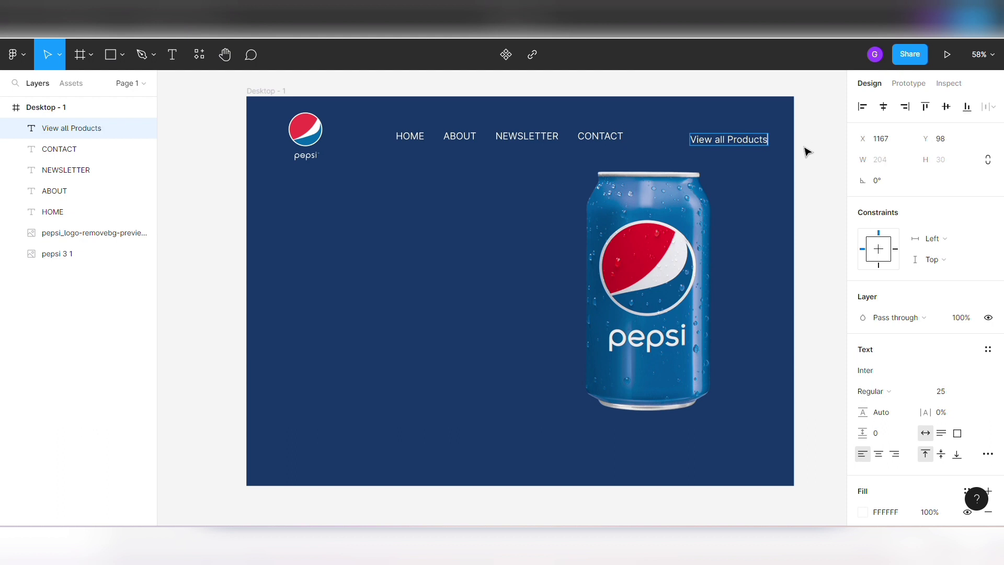
click(805, 175)
- Align the vertical centers of the View all Products text and the four navigation labels
click(604, 138)
click(722, 141)
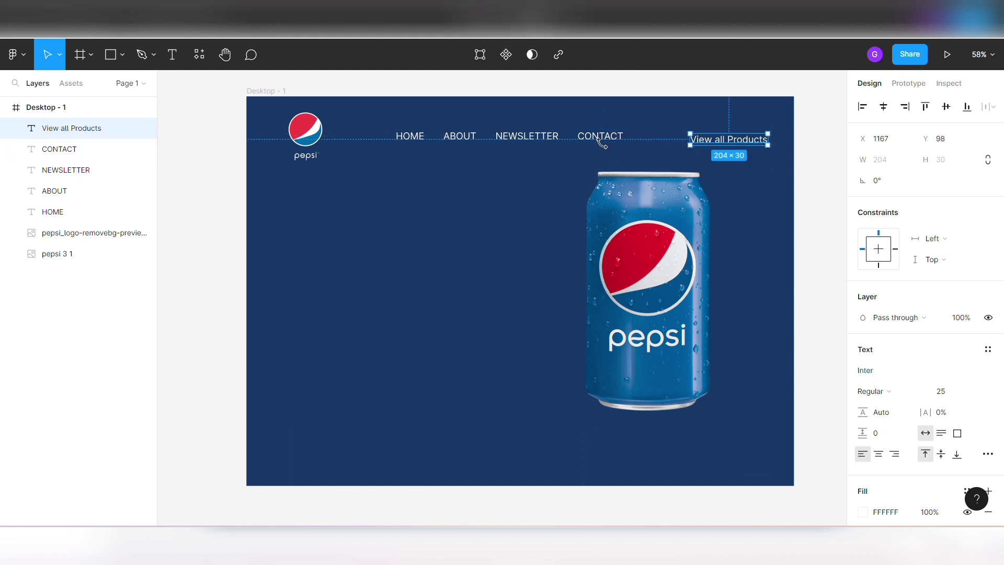
shift+click(601, 138)
shift+click(504, 136)
shift+click(451, 137)
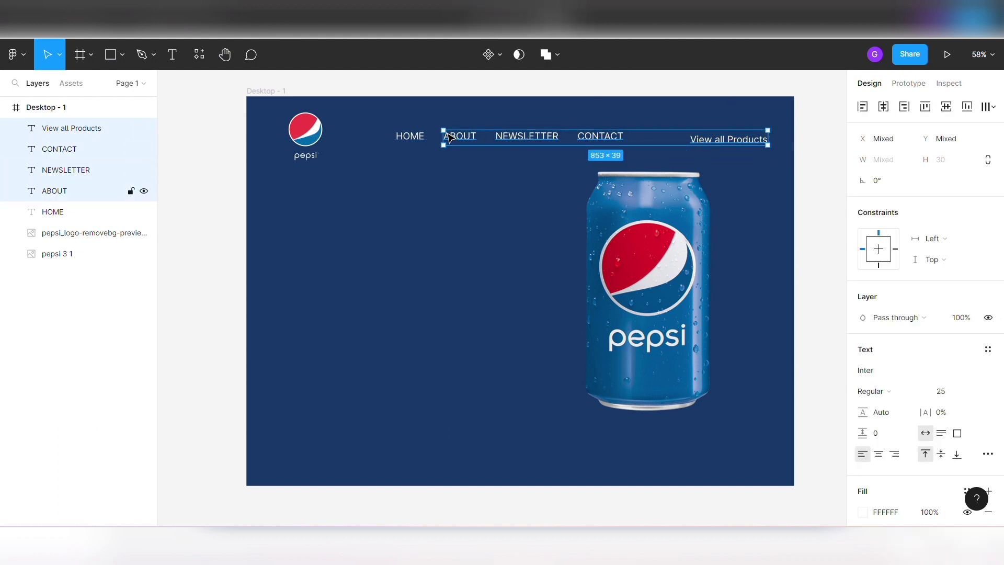
shift+click(410, 138)
click(946, 107)
click(811, 155)
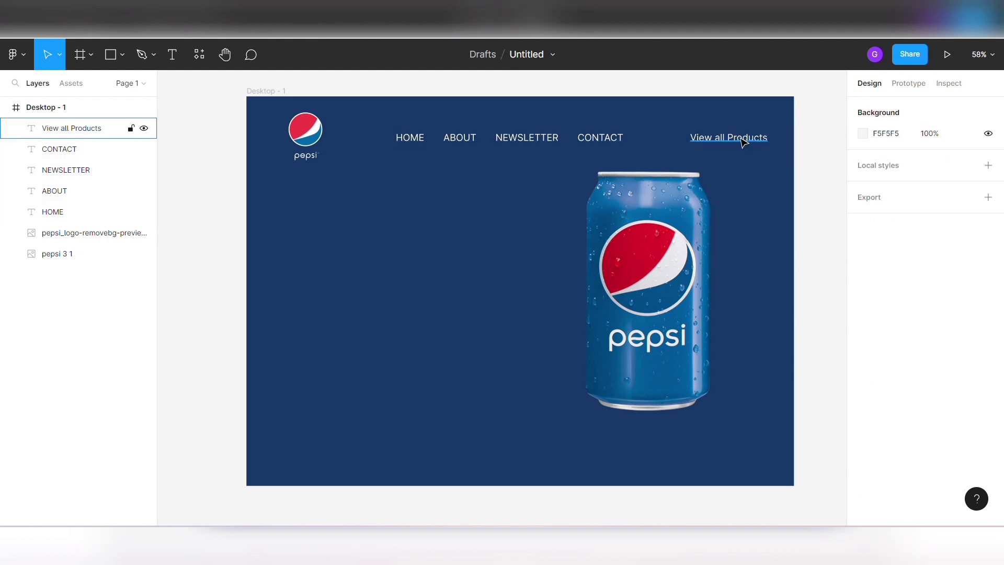
- Try a font size of 27 on the View all Products text and set it back to 25
click(744, 143)
key(Up)
key(Up)
key(Up)
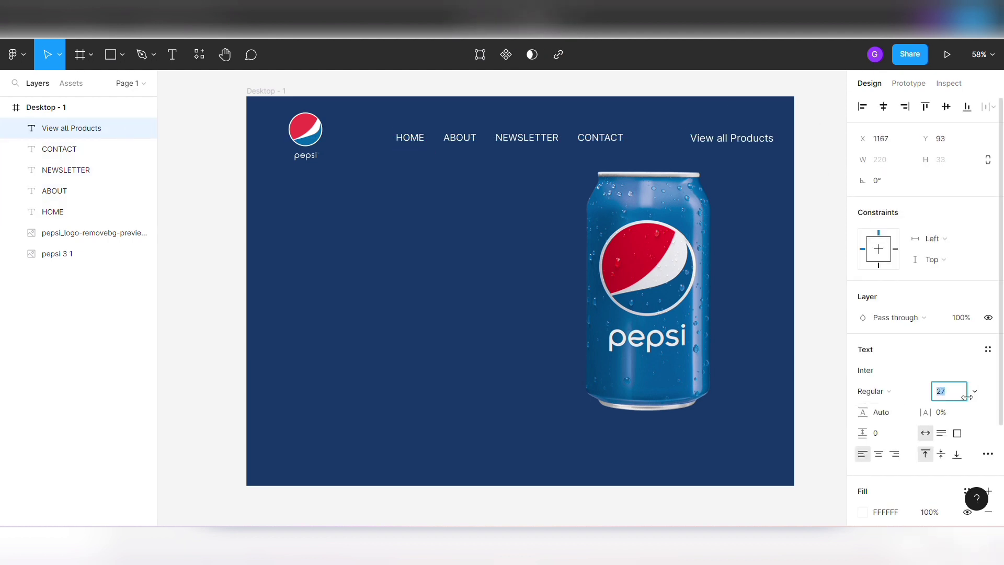
key(Down)
key(Down)
key(Down)
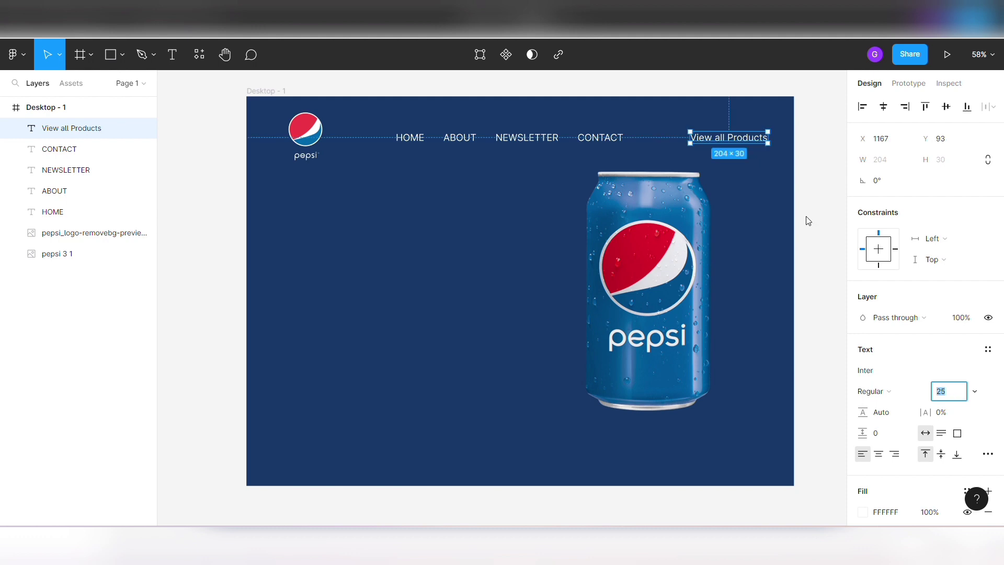
click(807, 218)
- Draw a rectangle about 226 × 57 over the View all Products text and place it behind the text
click(121, 55)
click(100, 85)
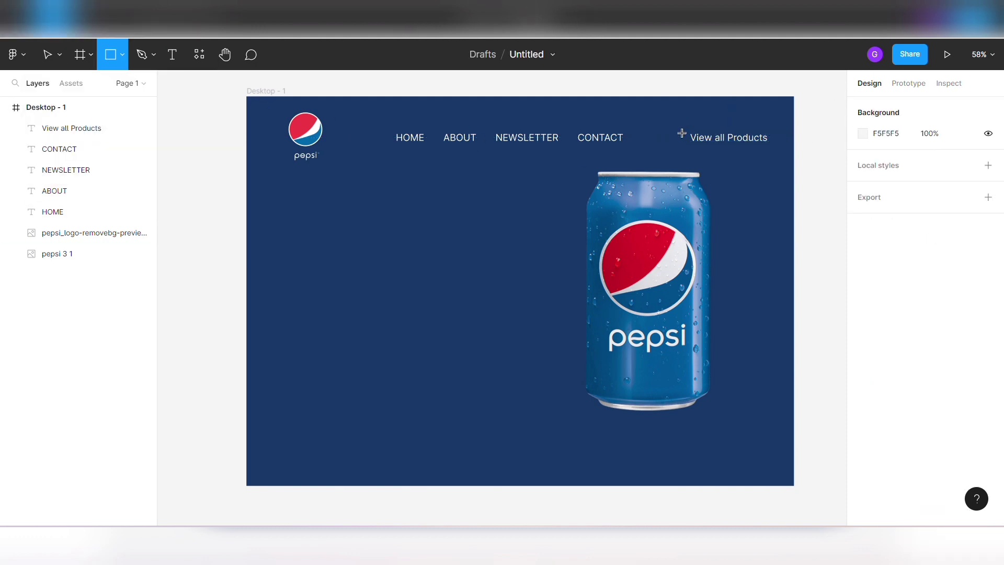
drag(681, 126, 768, 148)
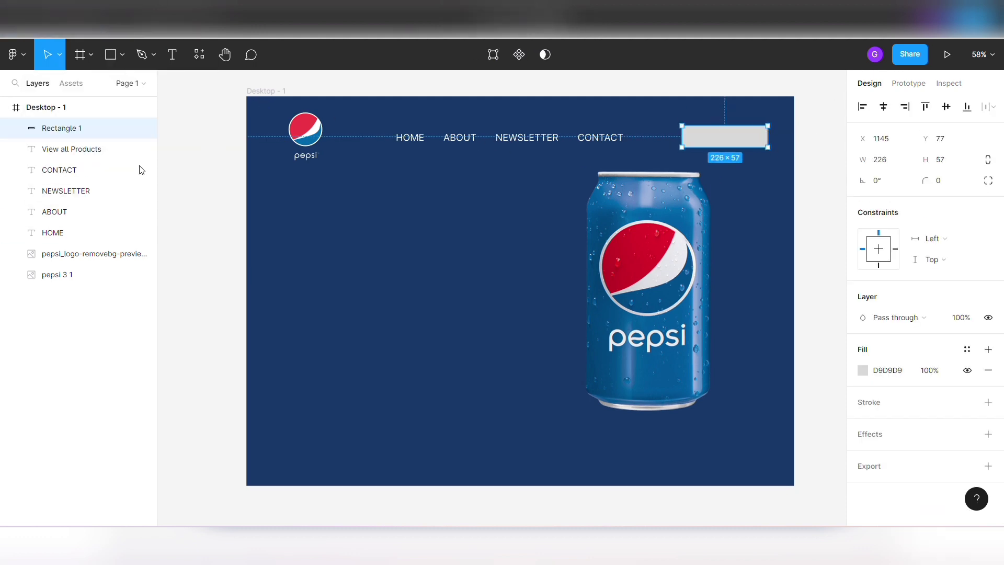
drag(67, 130, 69, 159)
- Try the dark blue fill 153866 on the View all Products text and return it to white
click(68, 128)
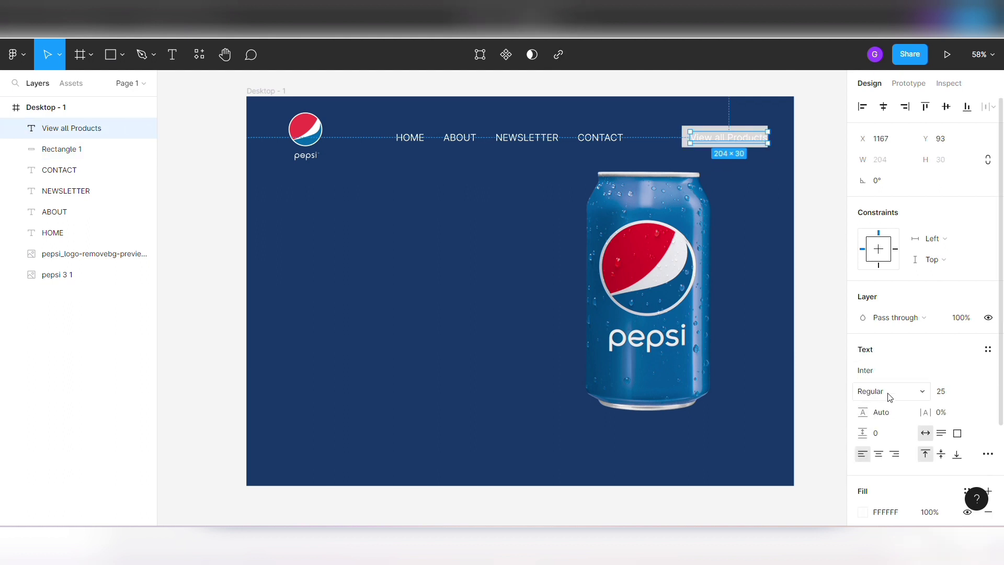
click(868, 516)
click(754, 464)
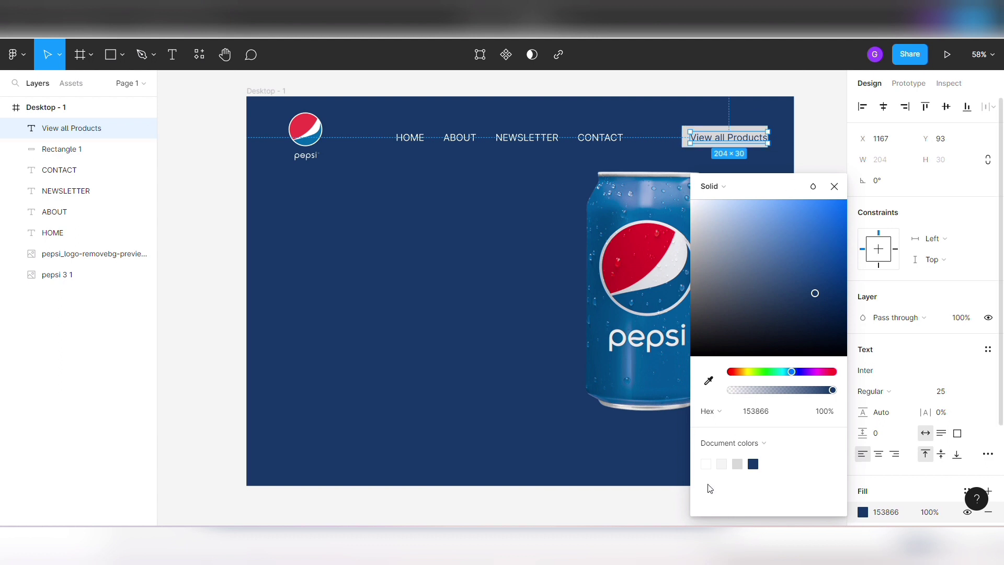
click(706, 464)
- Fill the rectangle behind View all Products with the frame's background blue, 153866
click(685, 144)
click(863, 371)
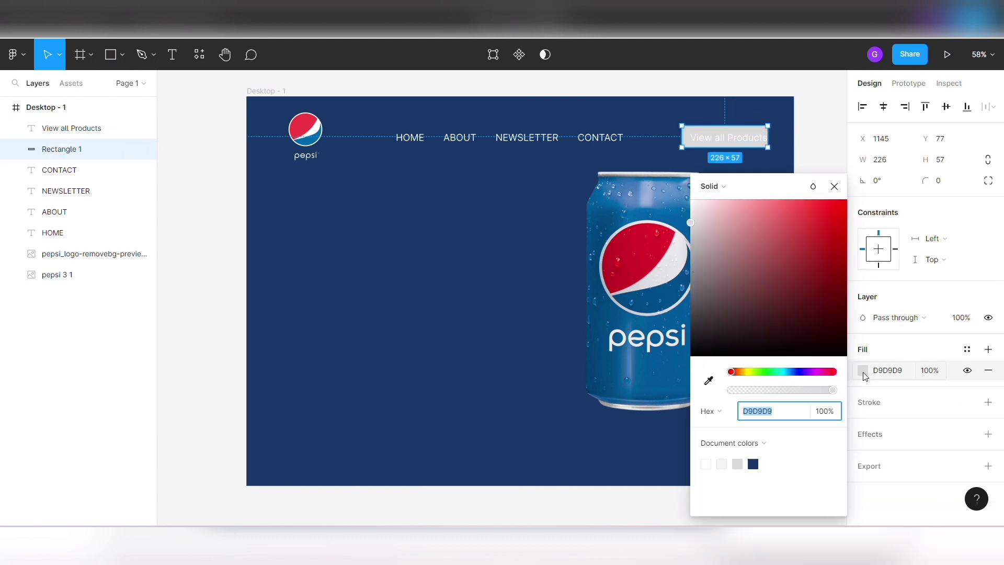
click(709, 381)
click(782, 135)
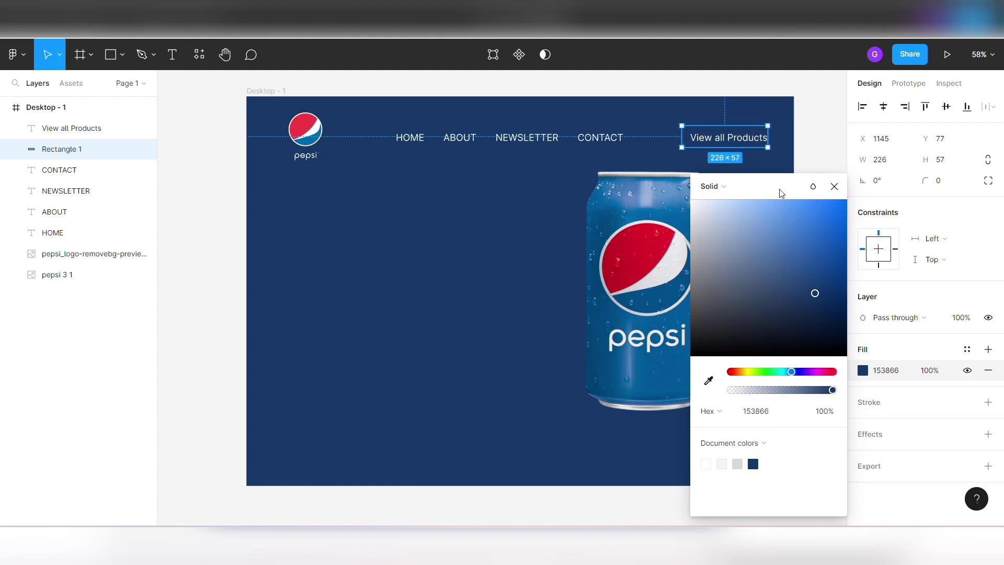
- Give the rectangle behind View all Products a white FFFFFF inside stroke of weight 1
click(871, 407)
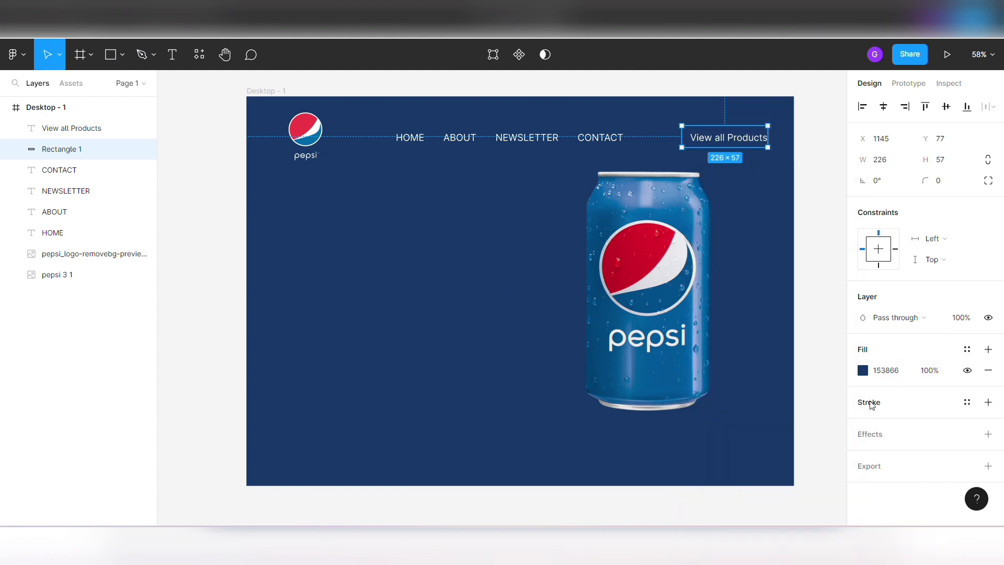
click(872, 405)
click(863, 423)
click(708, 463)
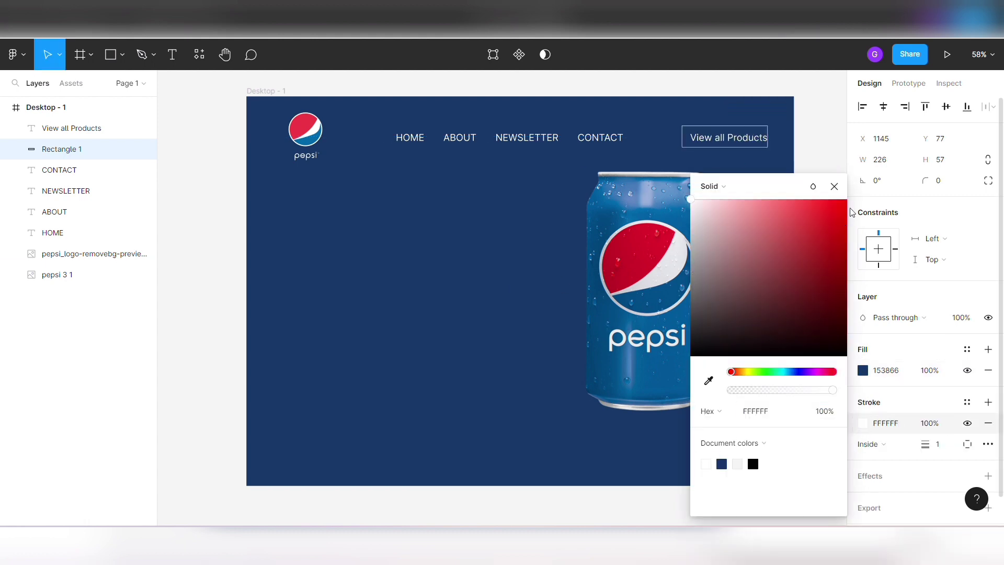
click(834, 187)
- Center the View all Products text horizontally and vertically within its outlined rectangle
shift+click(745, 146)
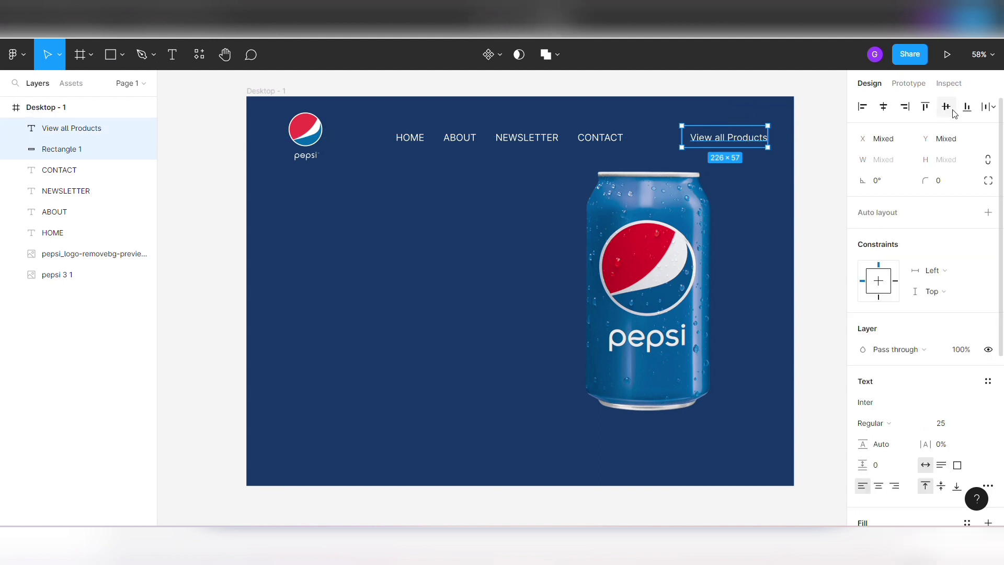
click(883, 106)
click(747, 168)
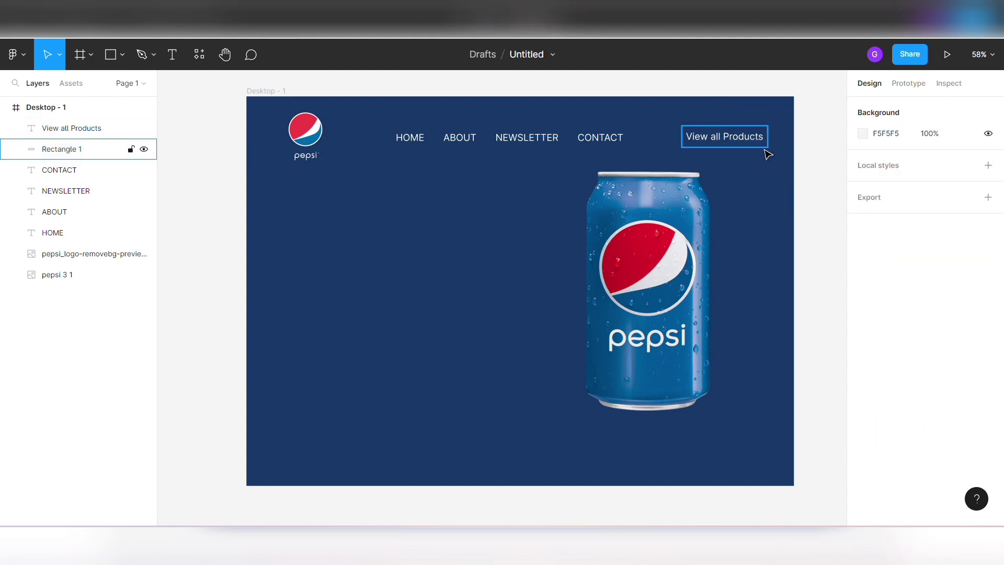
- Widen the outlined rectangle to 245 and recenter the View all Products text within it
click(764, 150)
click(895, 164)
text(229)
key(Return)
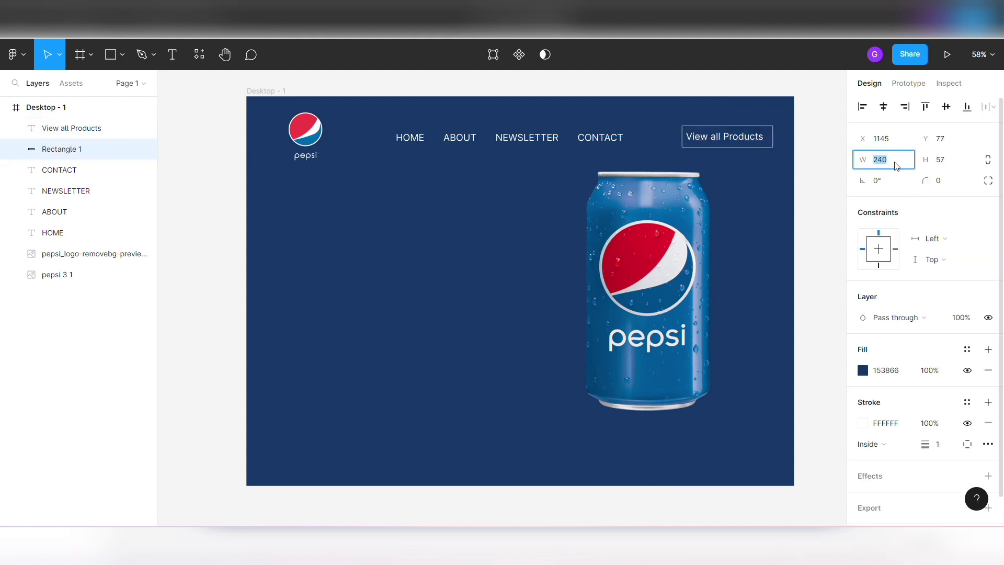
text(243)
key(Return)
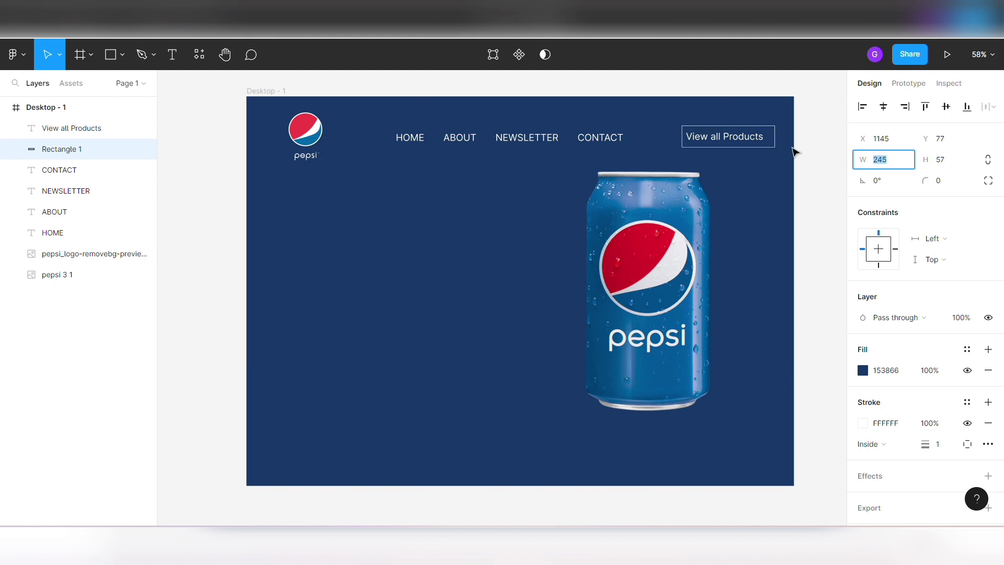
click(775, 140)
shift+click(777, 149)
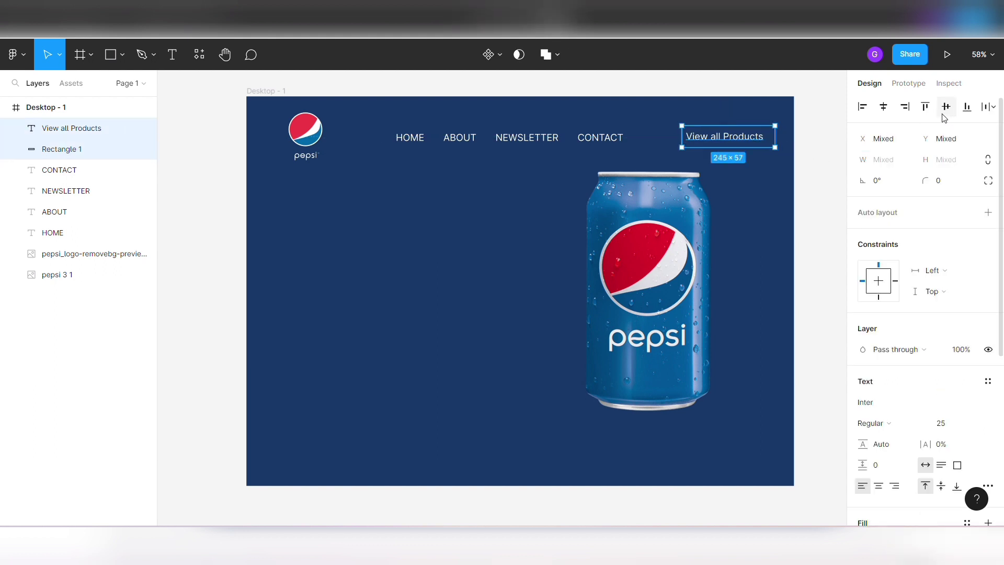
click(883, 106)
- Round the corners of the View all Products rectangle with a radius of 30
click(943, 180)
text(20)
key(Return)
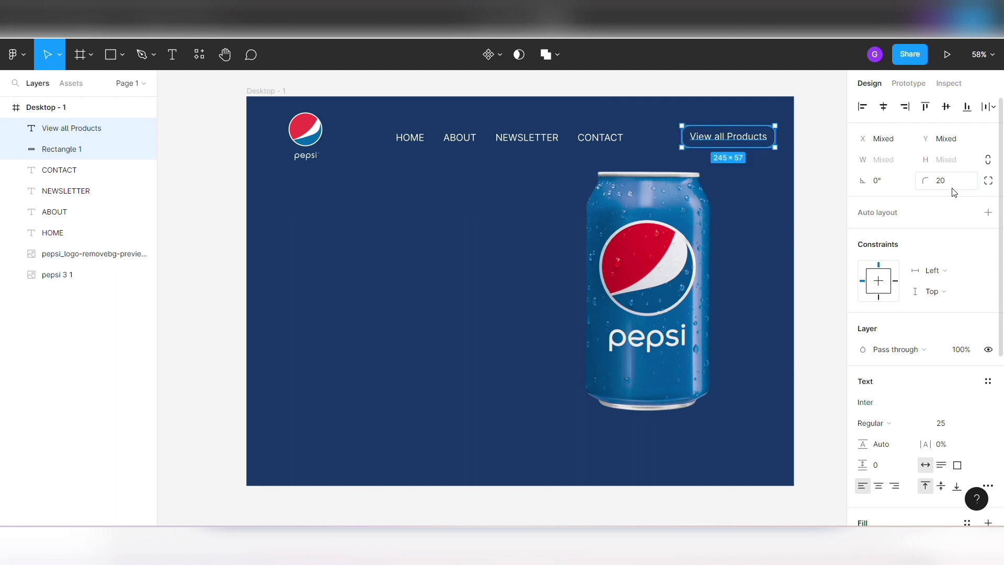
text(30)
key(Return)
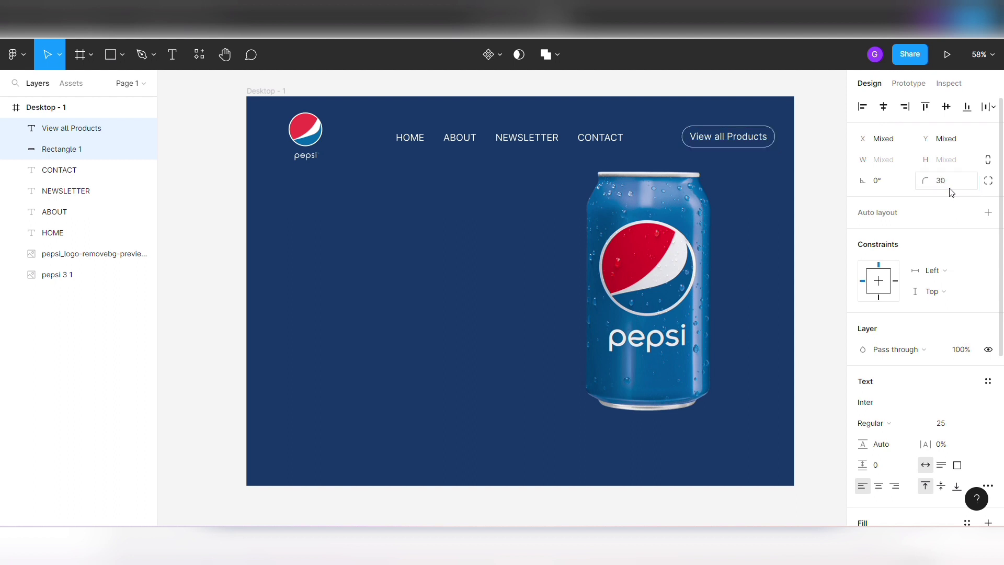
- Set the corner smoothing of the View all Products rectangle to 59%
click(988, 181)
click(988, 201)
click(707, 235)
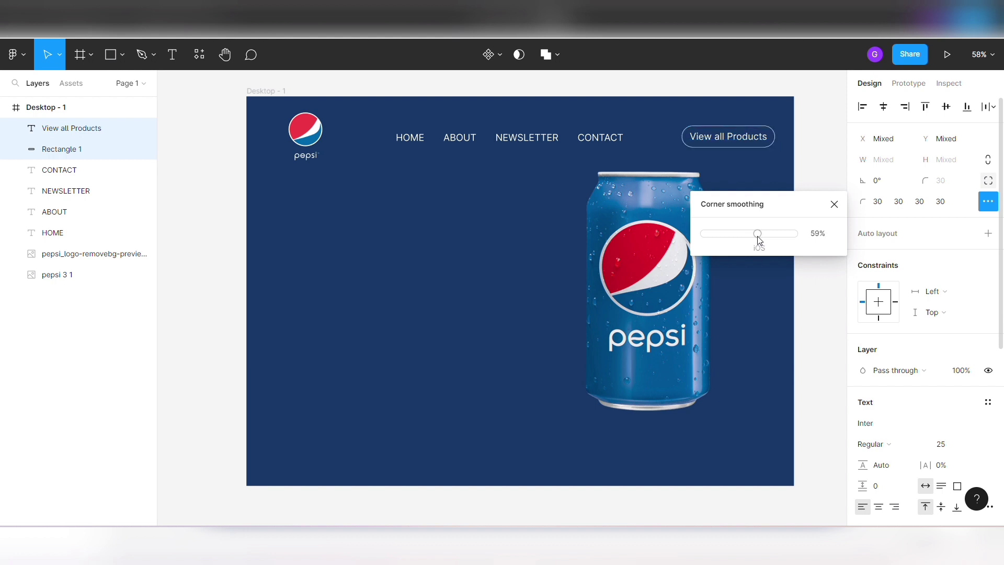
click(834, 204)
click(833, 162)
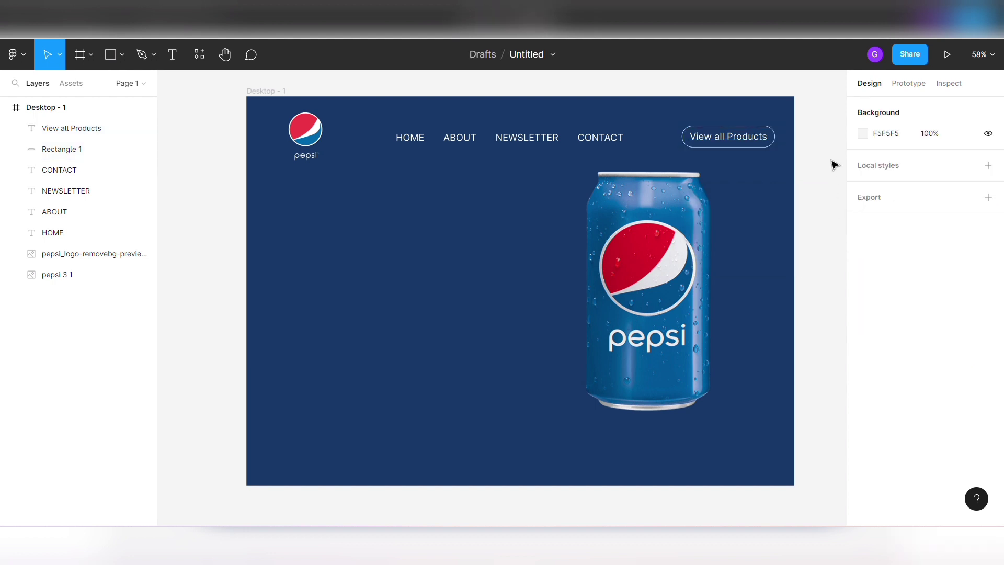
- Group the View all Products text with its outlined rectangle and rename the group as button
click(706, 142)
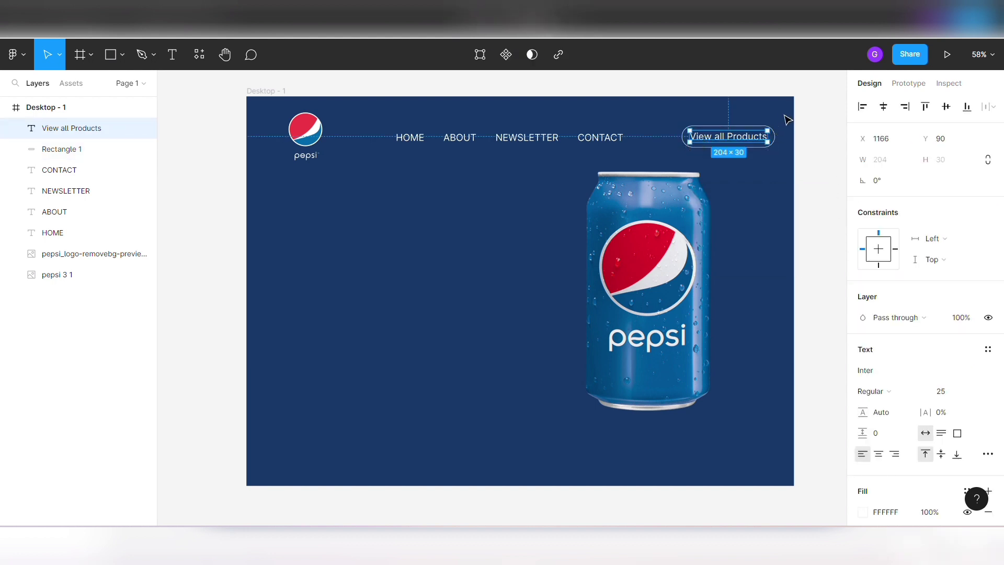
click(764, 137)
shift+click(756, 140)
key(ctrl+g)
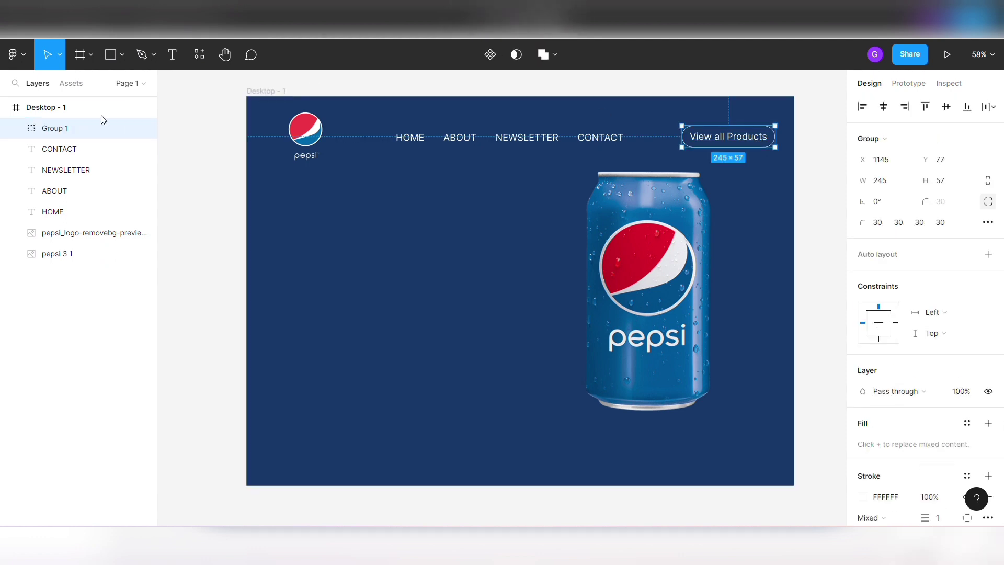
double_click(65, 135)
text(b)
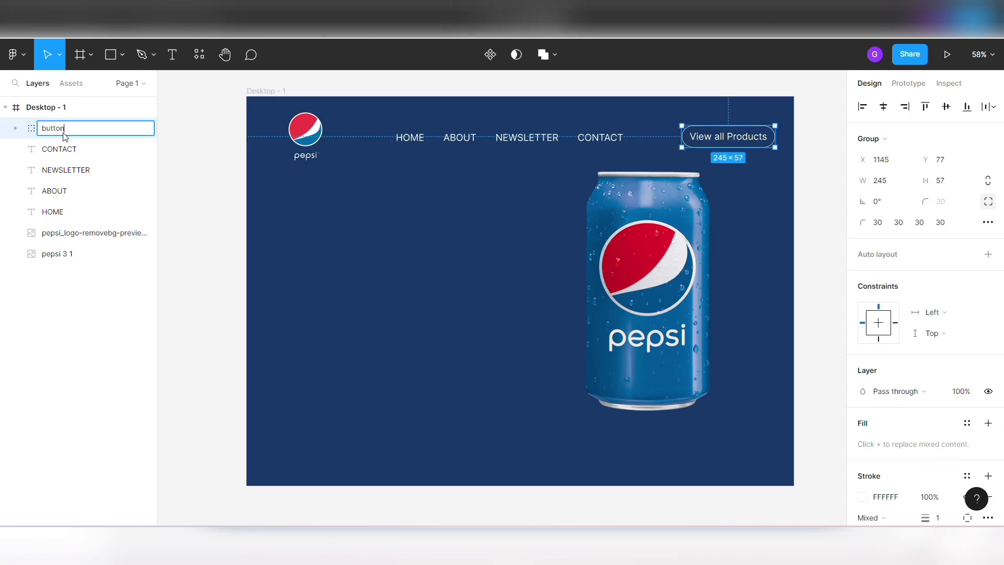
text(utton)
key(Return)
- Align the vertical centers of the button group, the four navigation labels and the Pepsi logo
shift+click(601, 137)
shift+click(527, 137)
shift+click(459, 137)
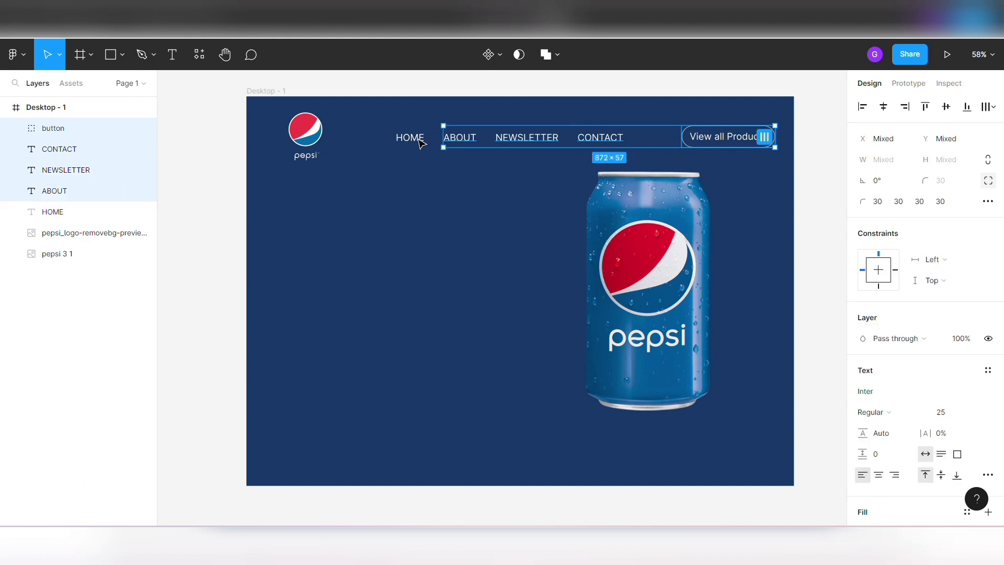
shift+click(410, 137)
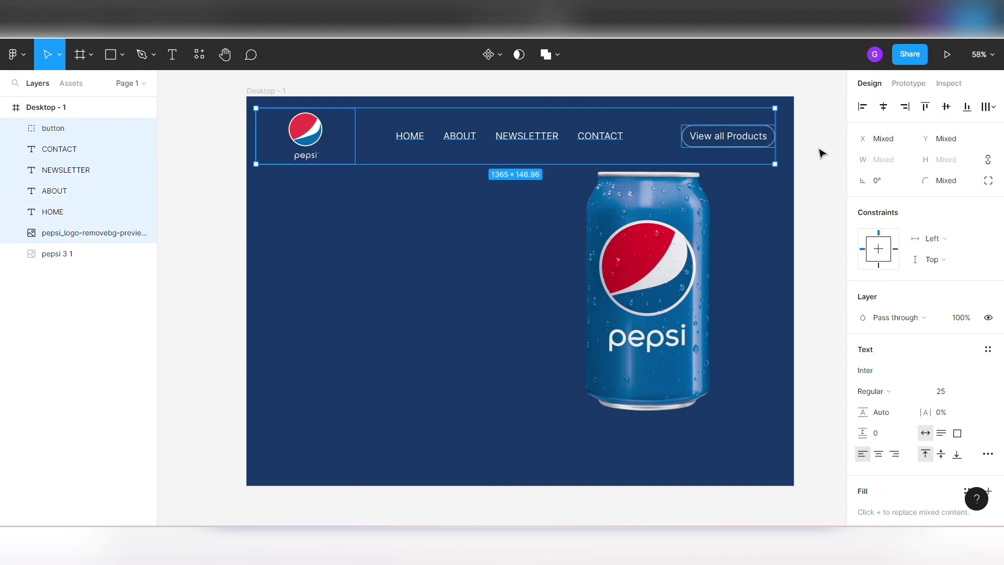
click(791, 181)
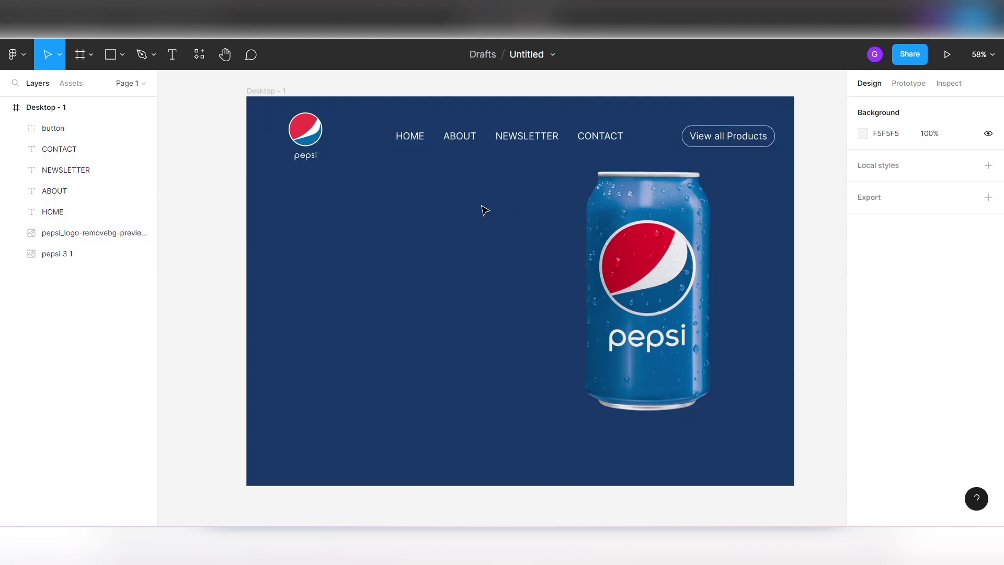
- Add the heading text "PEPSI" below the logo at about X 168, Y 278
click(173, 58)
click(301, 209)
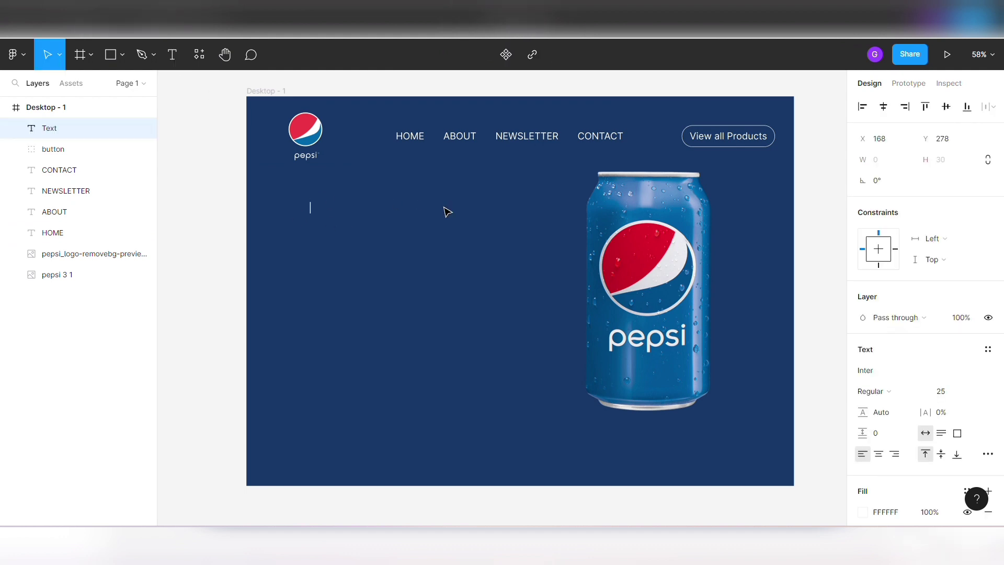
text(PEPSI)
click(444, 208)
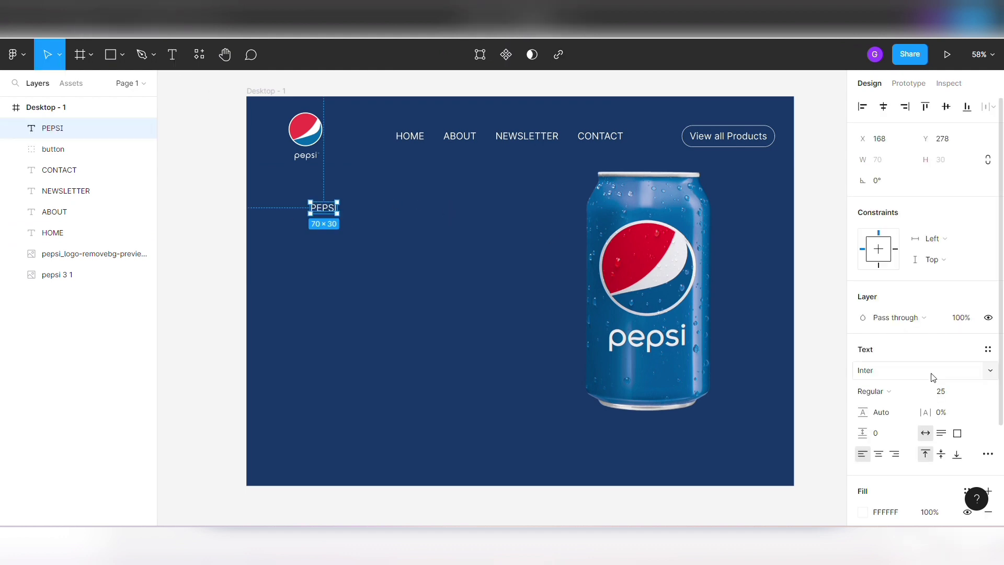
- Set the PEPSI heading's font size to 56 and its weight to Medium
click(940, 392)
key(Up)
key(Up)
key(Up)
key(Up)
key(Up)
key(Up)
key(Up)
key(Up)
key(Up)
key(Up)
key(Up)
key(Up)
key(Up)
key(Up)
key(Up)
key(Up)
key(Up)
key(Up)
key(Up)
key(Up)
key(Up)
key(Up)
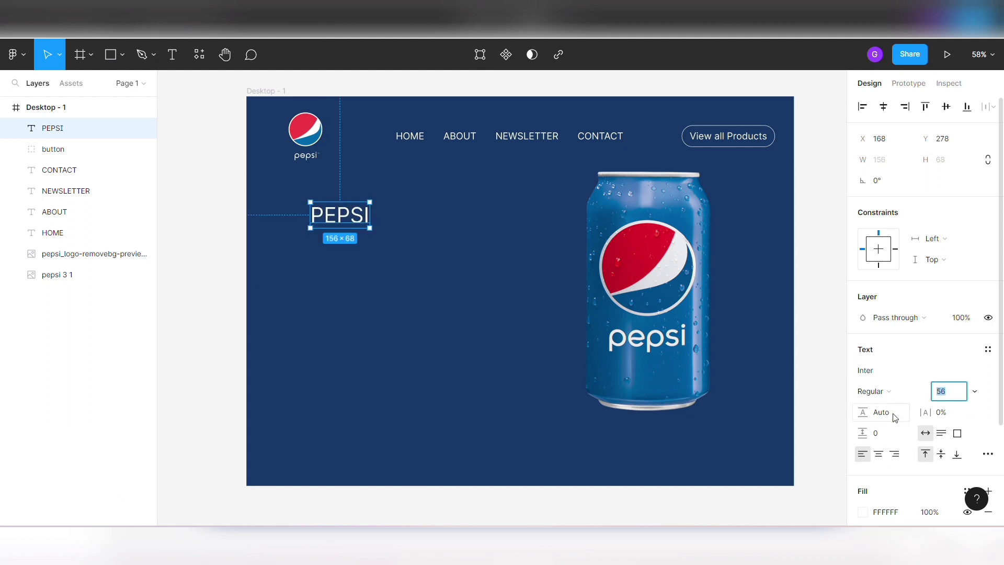
click(873, 391)
click(879, 263)
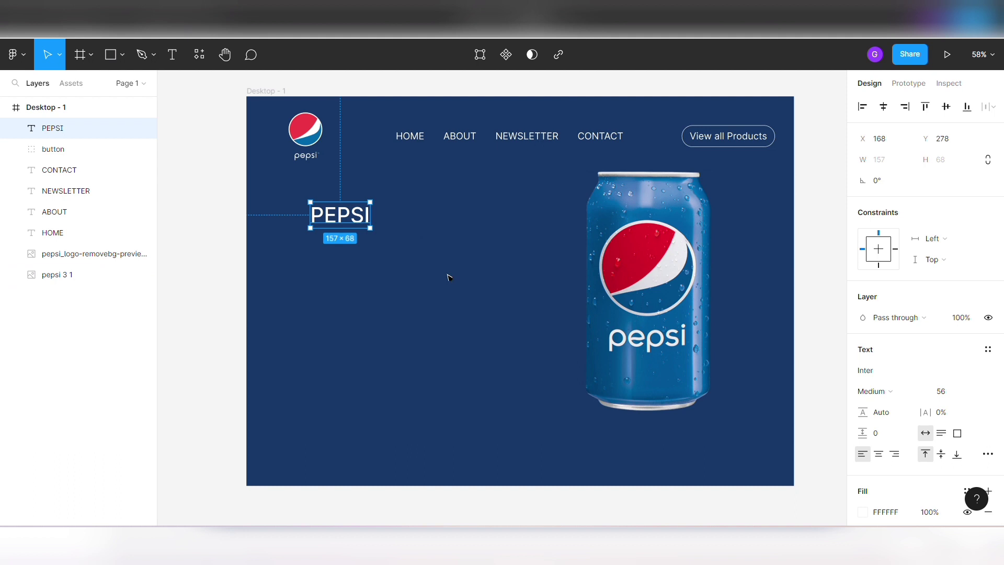
- Move the PEPSI heading left to X 120, keeping it at Y 278
key(alt+Left)
key(alt+Left)
key(alt+Left)
key(alt+Left)
key(alt+Left)
key(alt+Left)
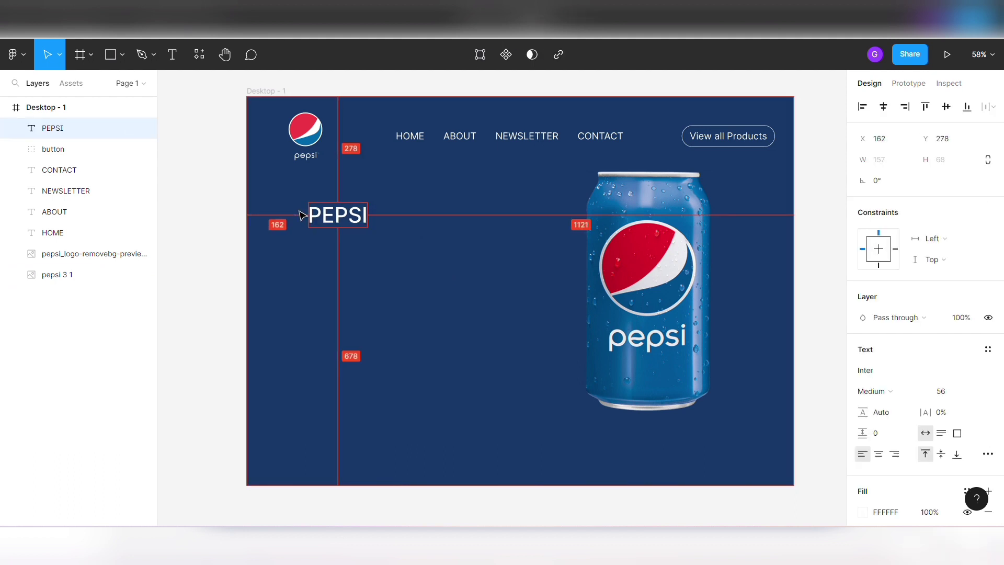
key(alt+Left)
key(alt+Left)
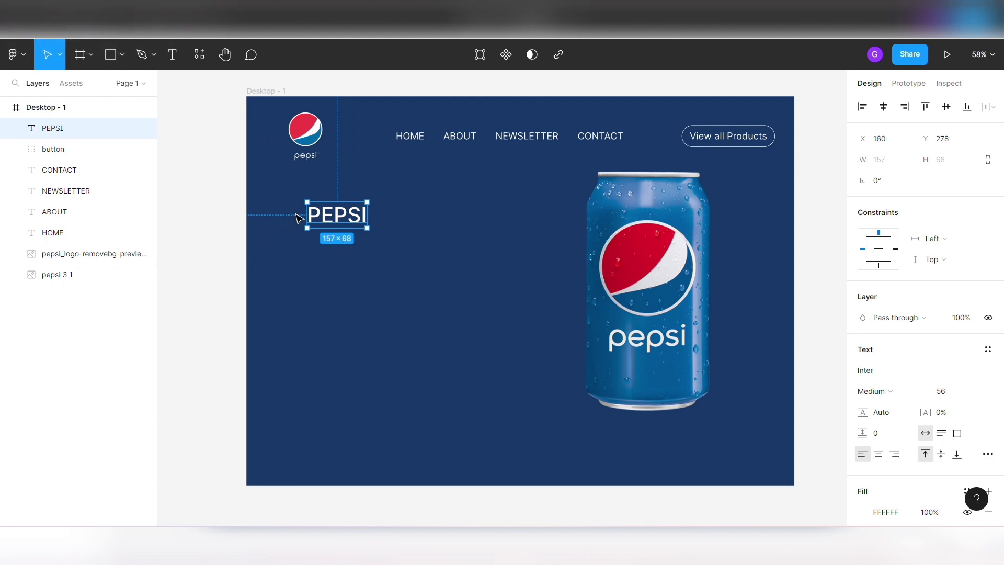
drag(298, 218, 264, 218)
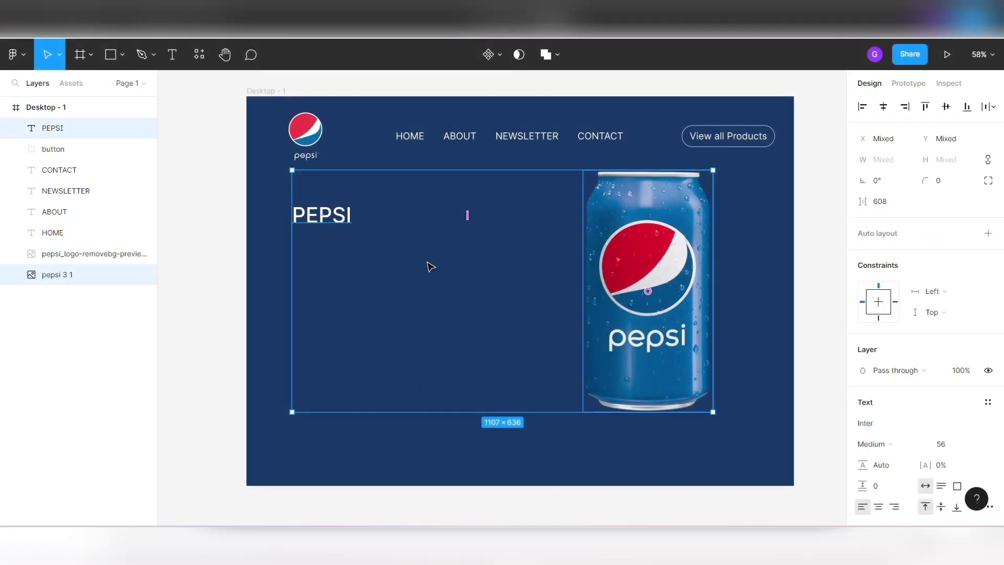
click(423, 255)
- Draw a horizontal line about 506 wide below the PEPSI heading and set its stroke colour to white FFFFFF
click(122, 54)
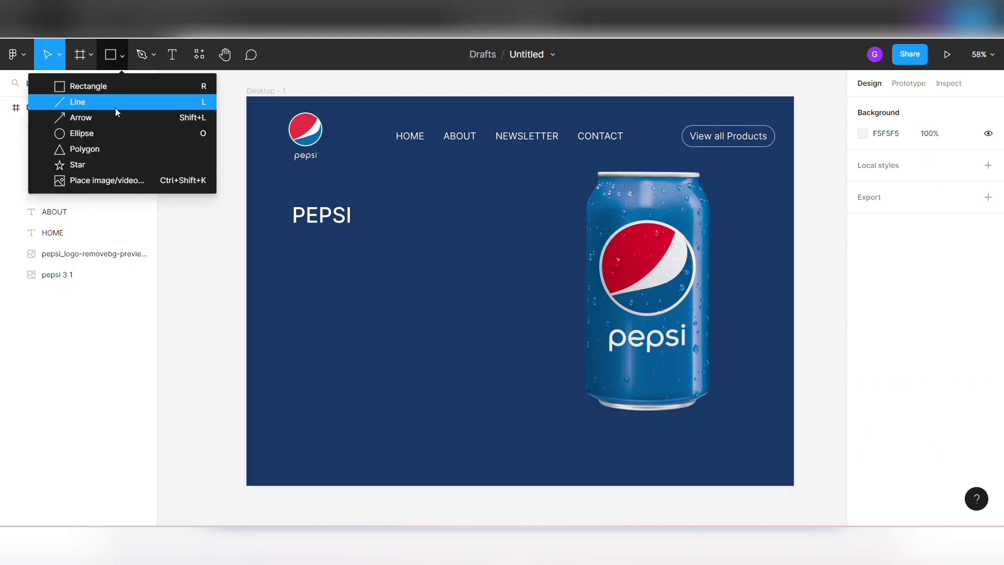
click(115, 102)
mouse_move(289, 243)
mouse_down()
mouse_move(492, 242)
mouse_move(482, 243)
mouse_up()
click(531, 243)
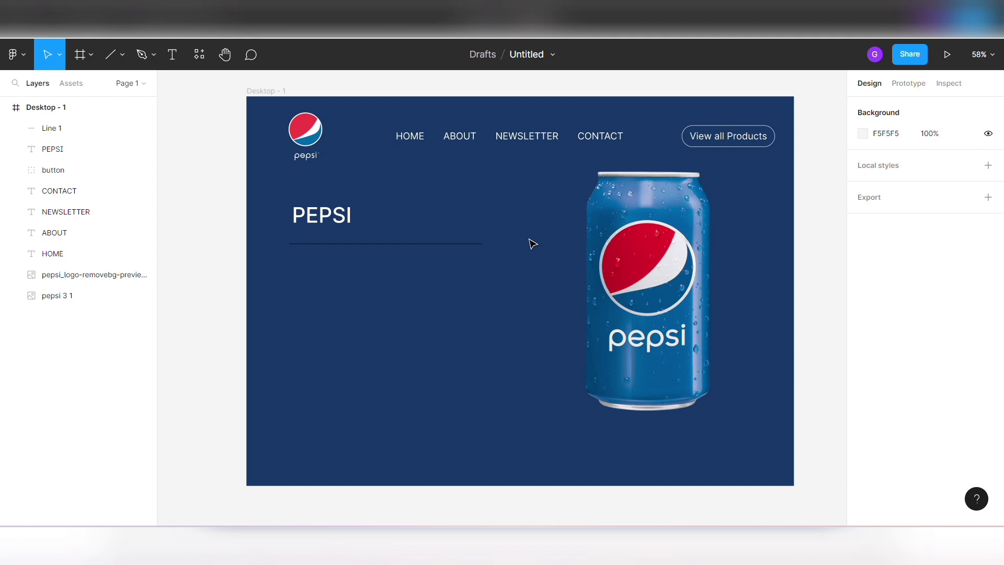
click(483, 244)
click(864, 402)
click(706, 463)
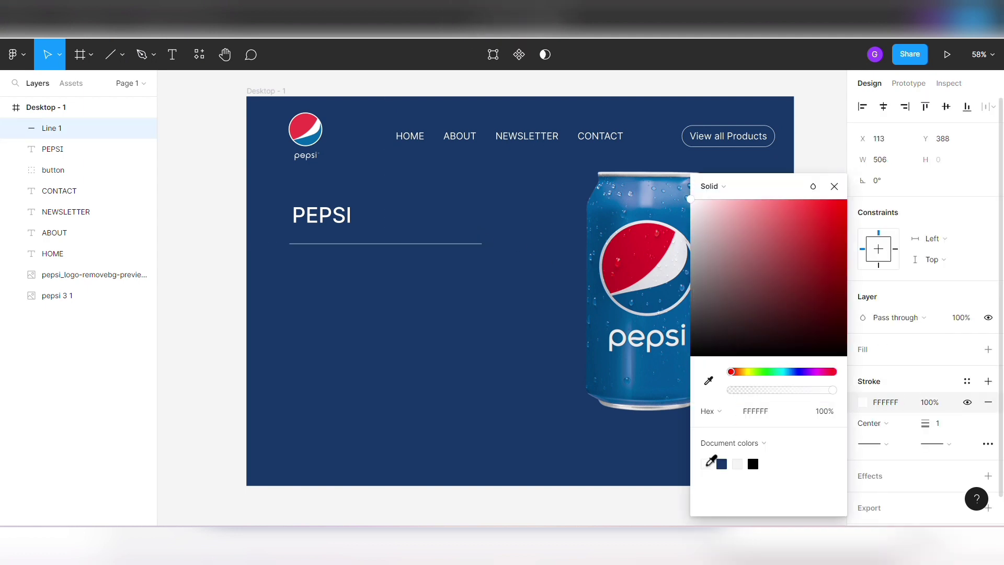
- Move the white line up closer to the PEPSI heading, to Y 361
key(Up)
key(Up)
key(Up)
key(Up)
key(Up)
key(Up)
key(Up)
key(Up)
key(Up)
key(Up)
key(Up)
key(Up)
key(Up)
key(Up)
key(Up)
key(Up)
key(Up)
key(Up)
key(Up)
key(Up)
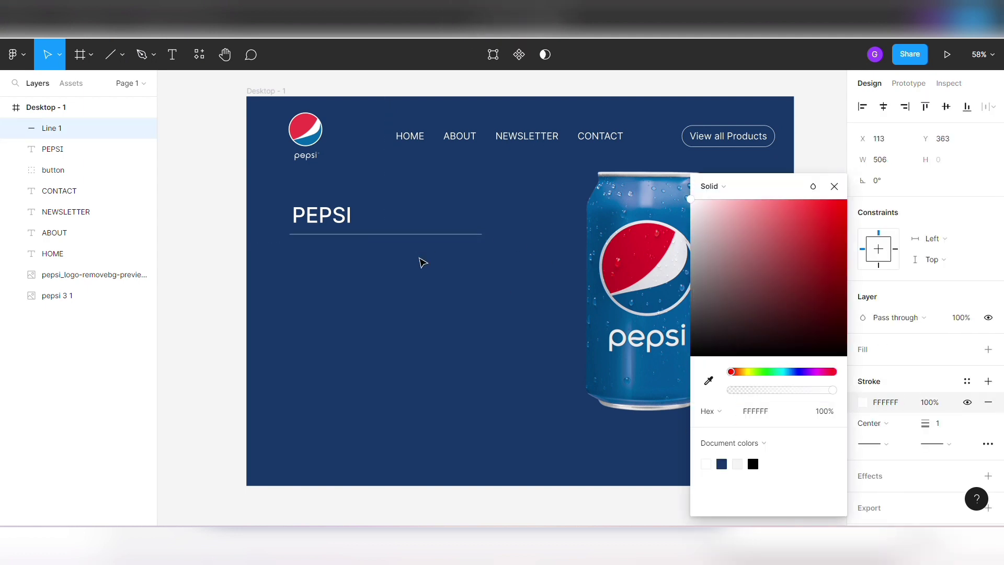
click(397, 281)
click(335, 234)
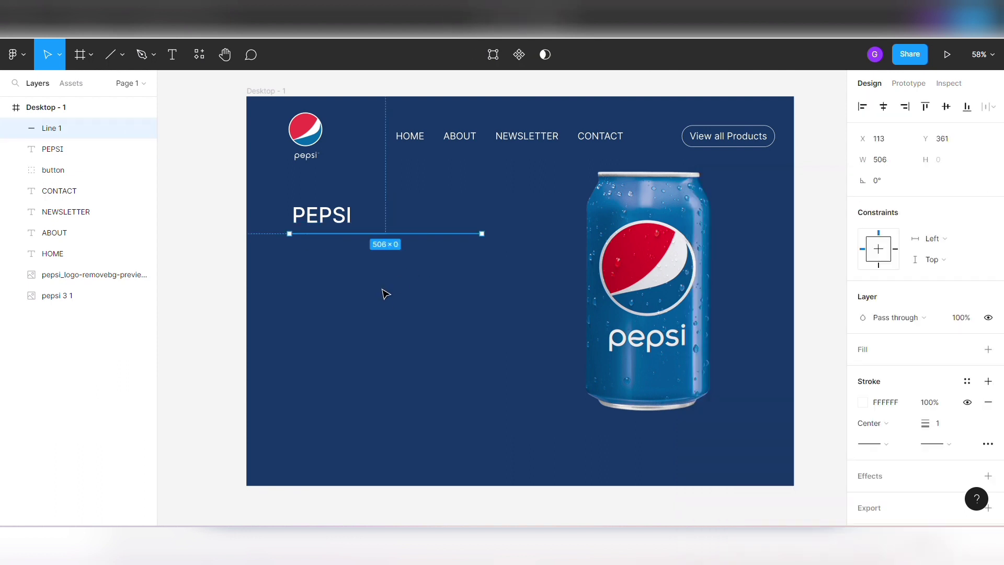
click(383, 289)
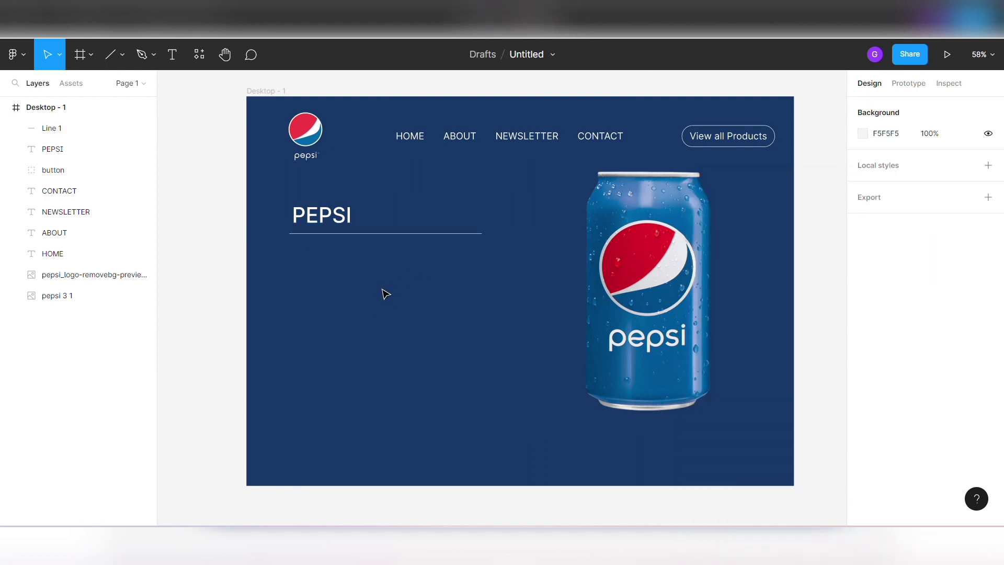
- Duplicate the PEPSI heading and move the copy straight down below the line to Y 373
click(339, 219)
key(ctrl+d)
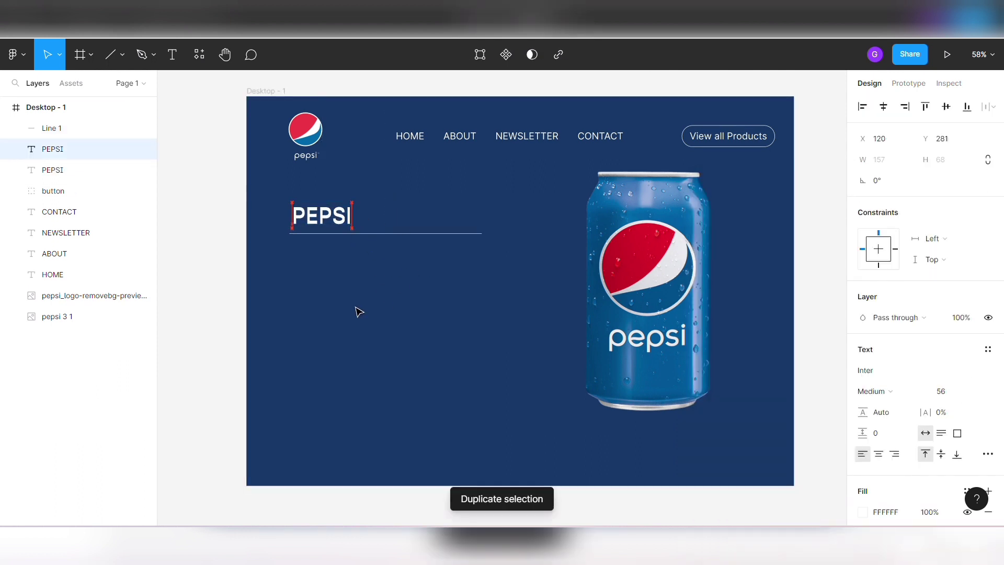
key(Down)
key(Down)
key(Down)
key(Down)
key(Down)
key(Down)
key(Down)
key(Down)
key(Down)
key(Down)
key(Down)
key(Down)
key(Down)
key(Down)
key(Down)
key(Down)
key(Down)
key(Down)
key(Down)
key(Down)
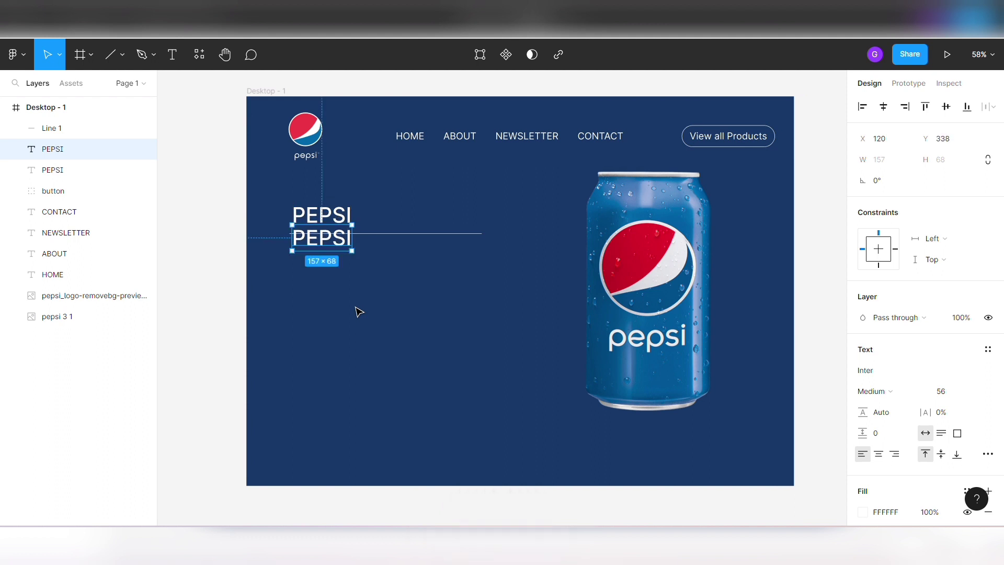
key(Down)
key(Down)
key(Down)
key(Down)
key(Down)
key(Down)
key(Down)
key(Down)
key(Down)
key(Down)
key(Down)
key(Down)
key(Down)
key(Down)
key(Down)
key(Down)
key(Down)
key(Down)
key(Down)
key(Down)
key(Down)
key(Down)
key(Down)
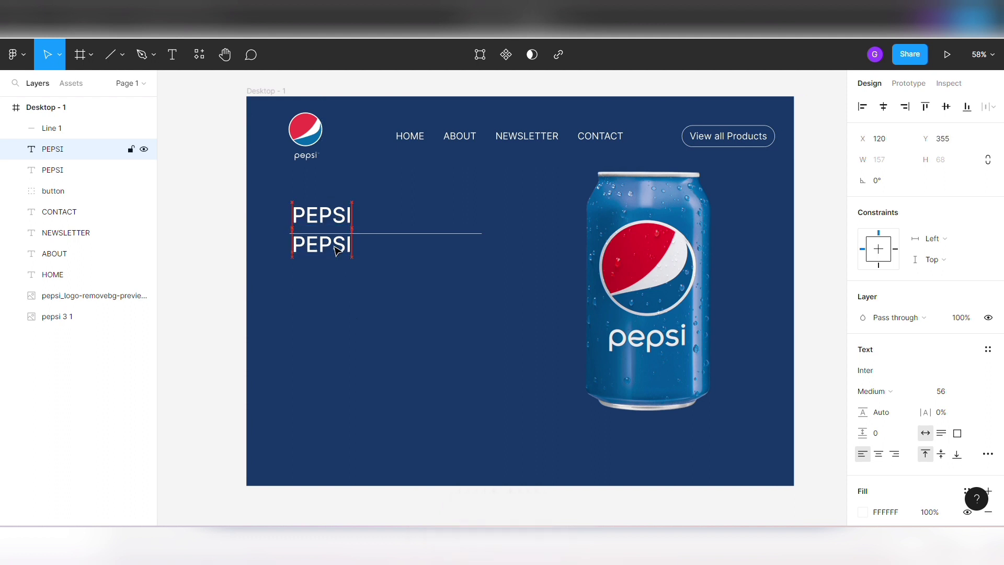
- Replace the duplicated heading's text with "NUTRITION FACTS" in capitals
double_click(334, 251)
text(Nut)
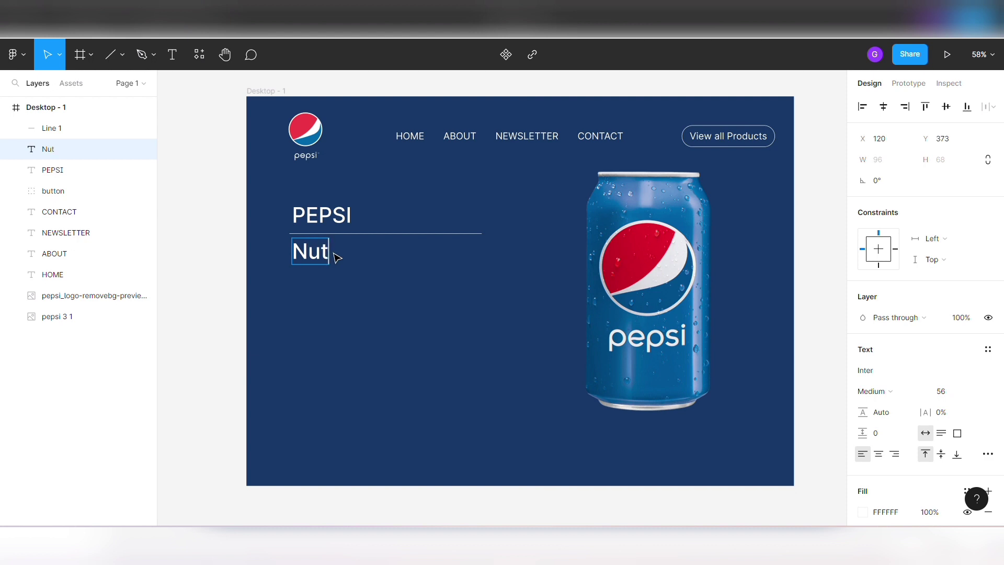
text(rition Facts)
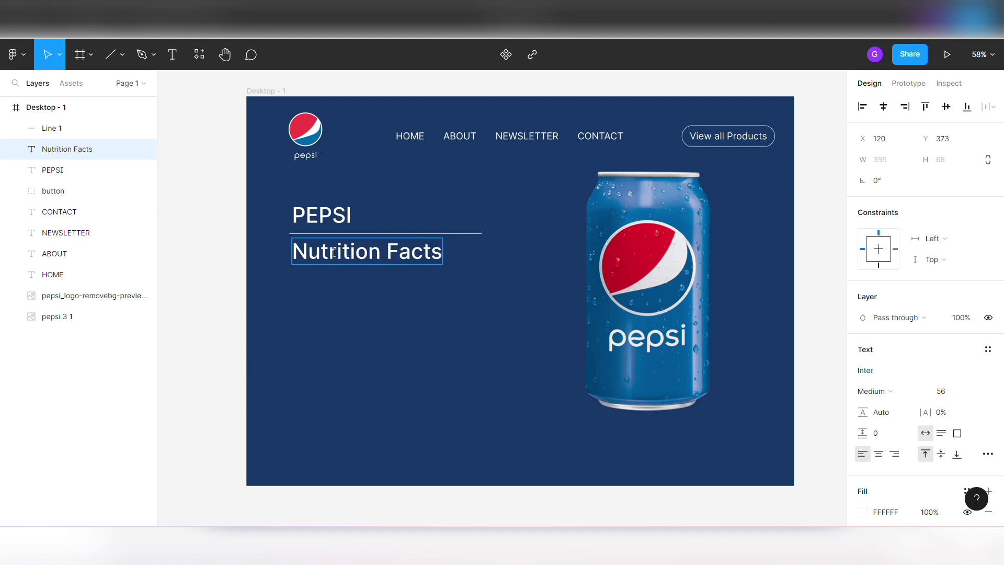
key(BackSpace)
key(BackSpace)
key(BackSpace)
key(BackSpace)
key(BackSpace)
key(BackSpace)
key(BackSpace)
key(BackSpace)
key(BackSpace)
key(BackSpace)
key(BackSpace)
key(BackSpace)
key(BackSpace)
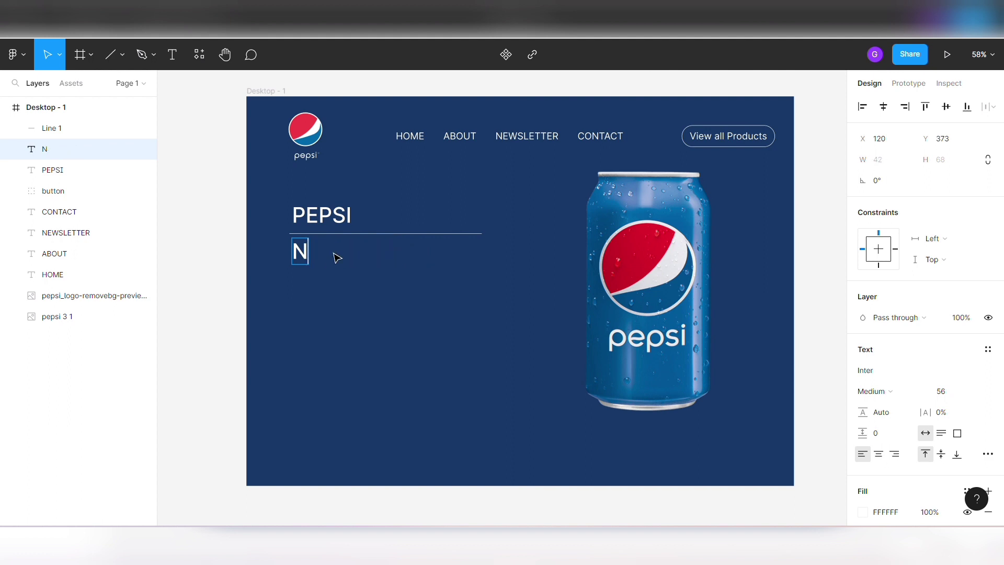
text(Ut)
key(BackSpace)
text(TRITION)
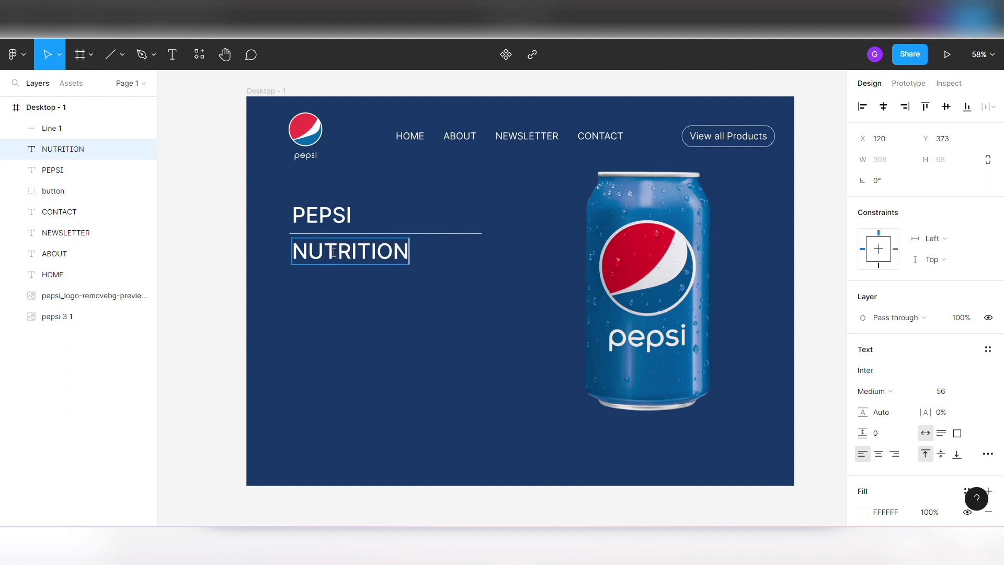
text( FACTS)
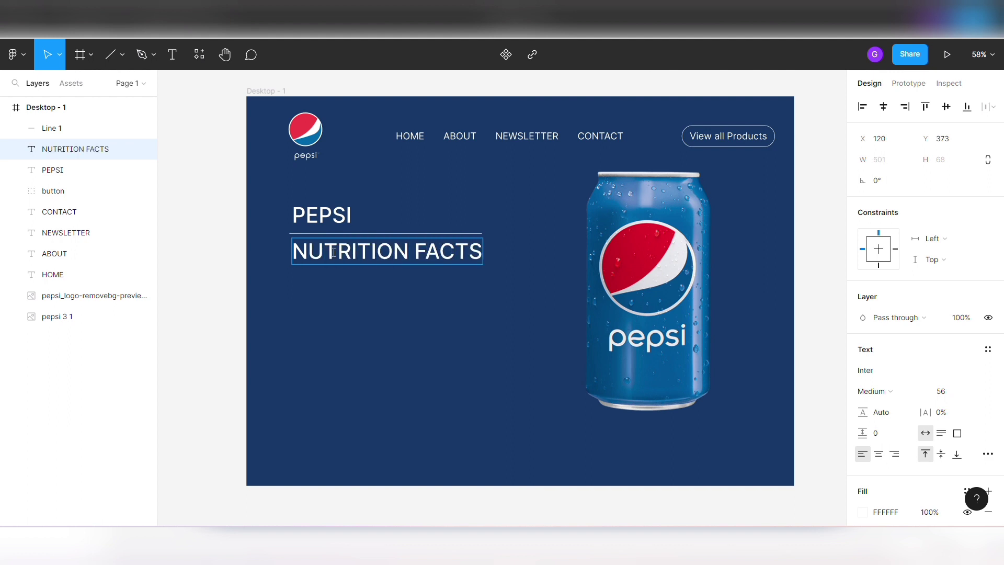
key(Escape)
- Set the NUTRITION FACTS text's weight to Regular and its font size to 35
click(883, 391)
click(888, 250)
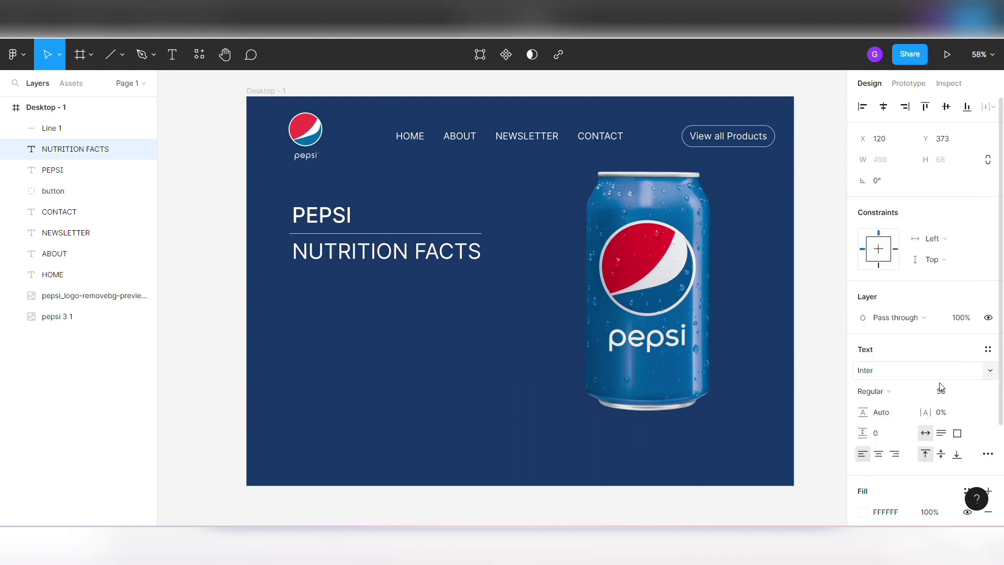
click(947, 392)
text(42)
key(Return)
text(38)
key(Return)
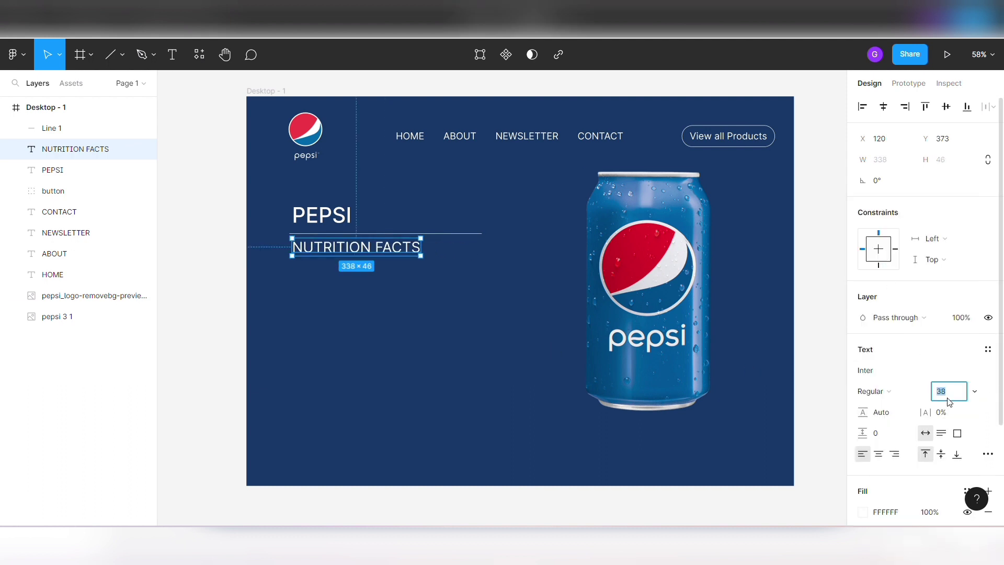
text(35)
key(Return)
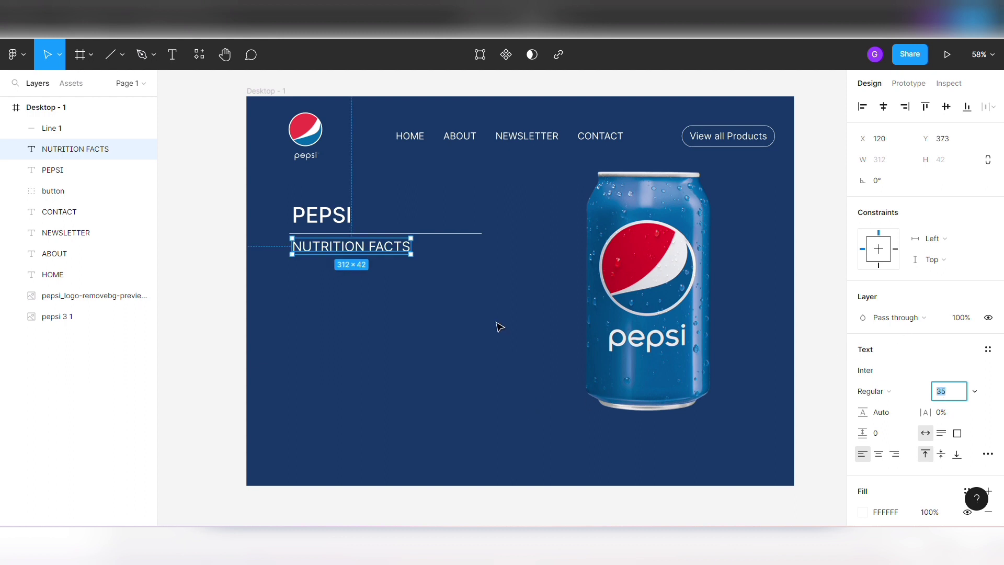
- Duplicate the white line and place the copy below the NUTRITION FACTS text at Y 430
click(497, 327)
click(447, 232)
key(ctrl+d)
key(shift+Down)
key(shift+Down)
key(shift+Down)
key(shift+Down)
key(shift+Down)
key(shift+Down)
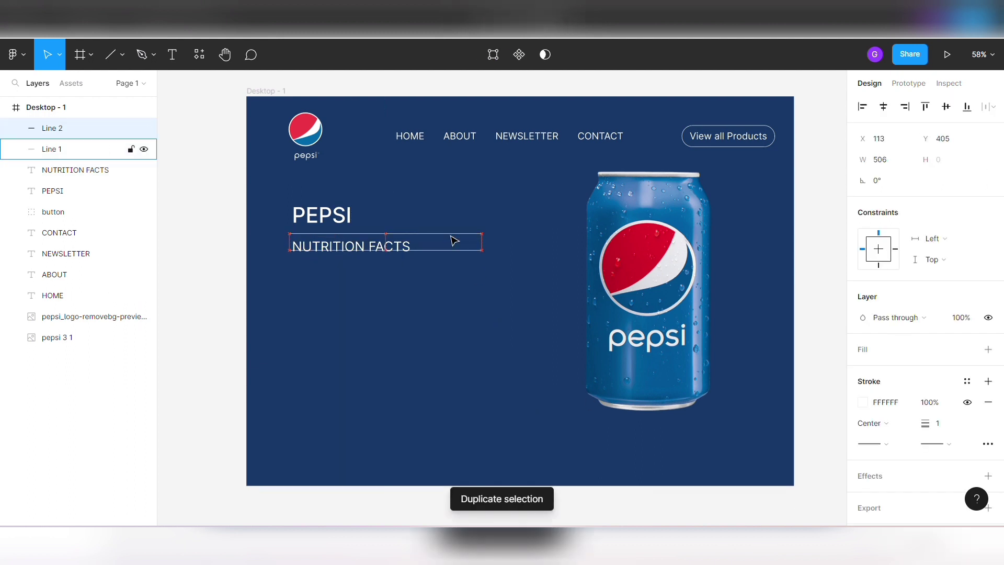
click(451, 236)
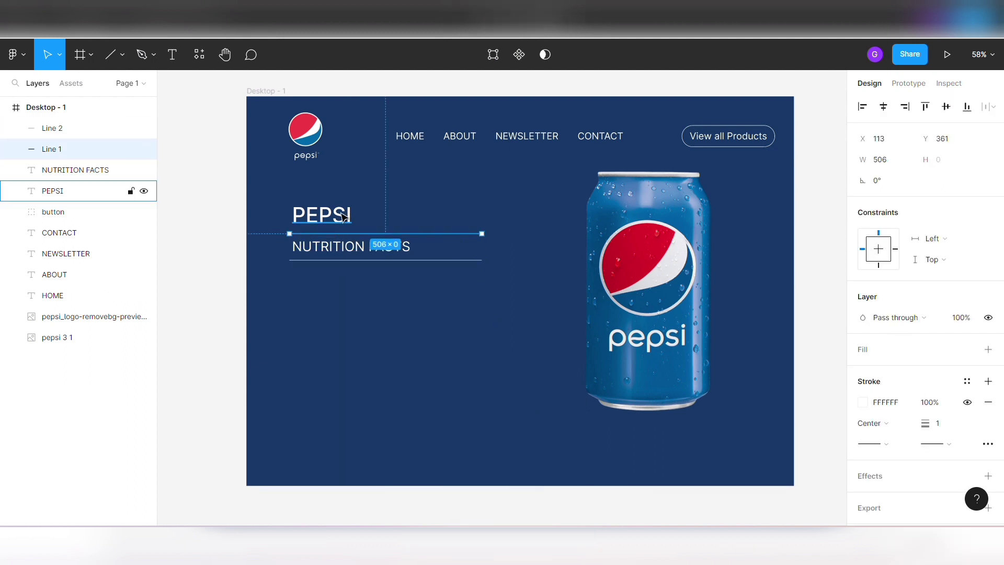
click(407, 260)
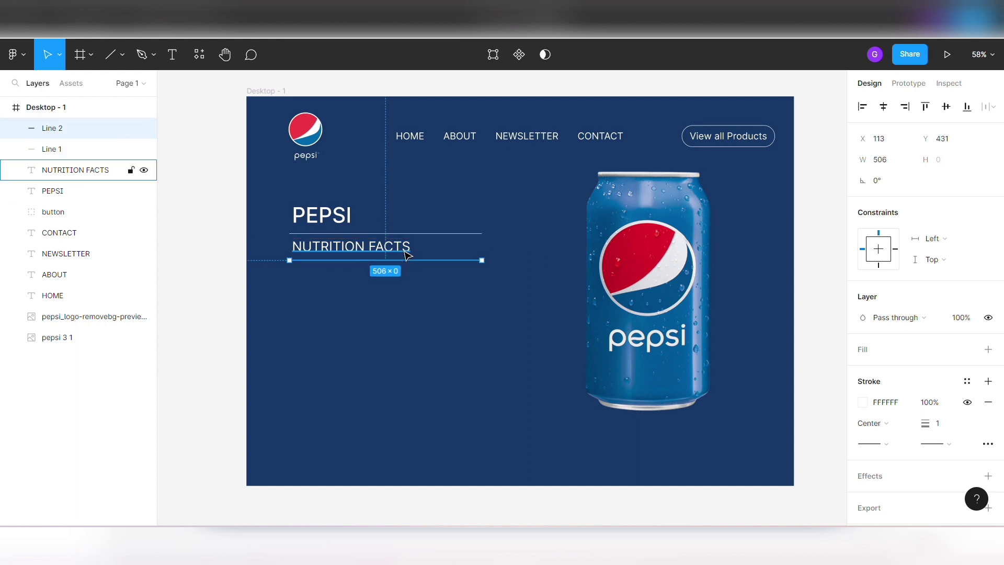
key(Up)
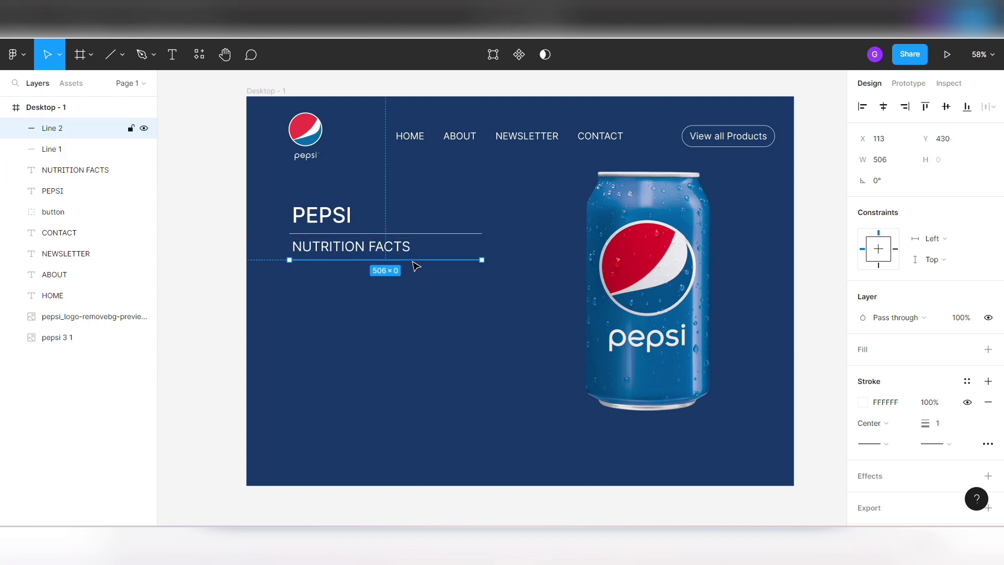
- Set the stroke thickness of the line below NUTRITION FACTS to 10
click(949, 430)
key(Up)
key(Up)
key(Up)
key(Up)
key(Up)
key(Up)
key(Up)
key(Up)
key(Up)
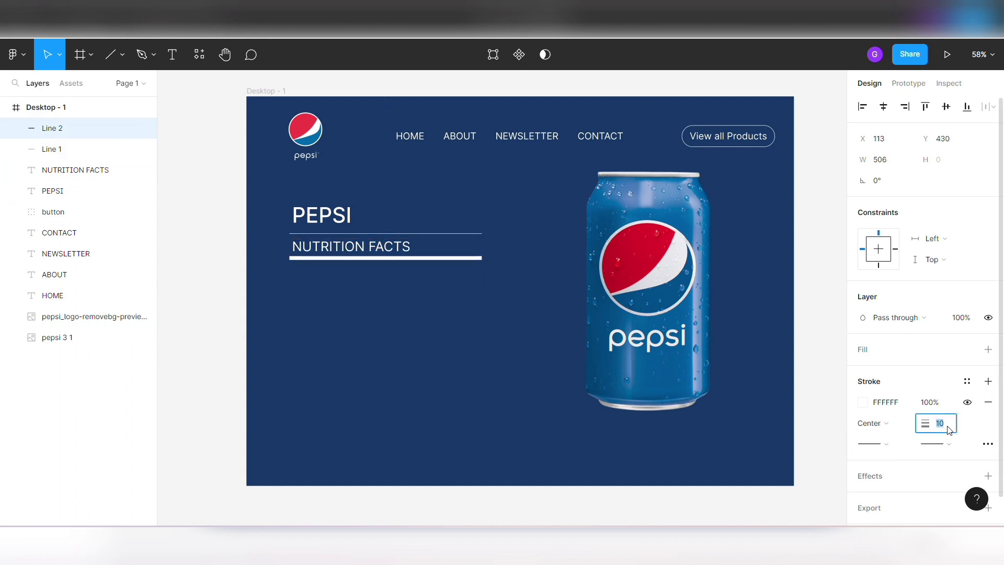
click(412, 320)
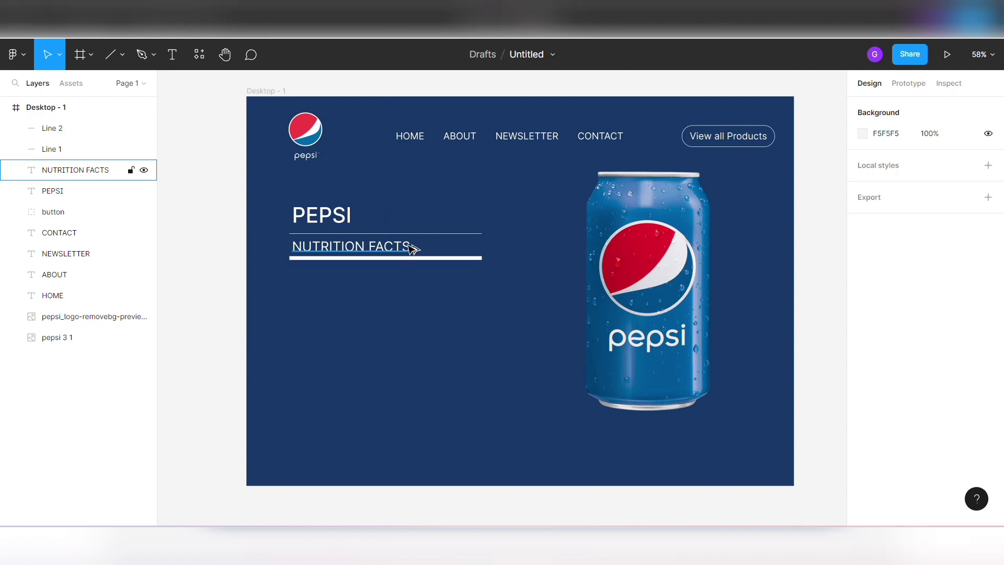
click(396, 257)
click(430, 320)
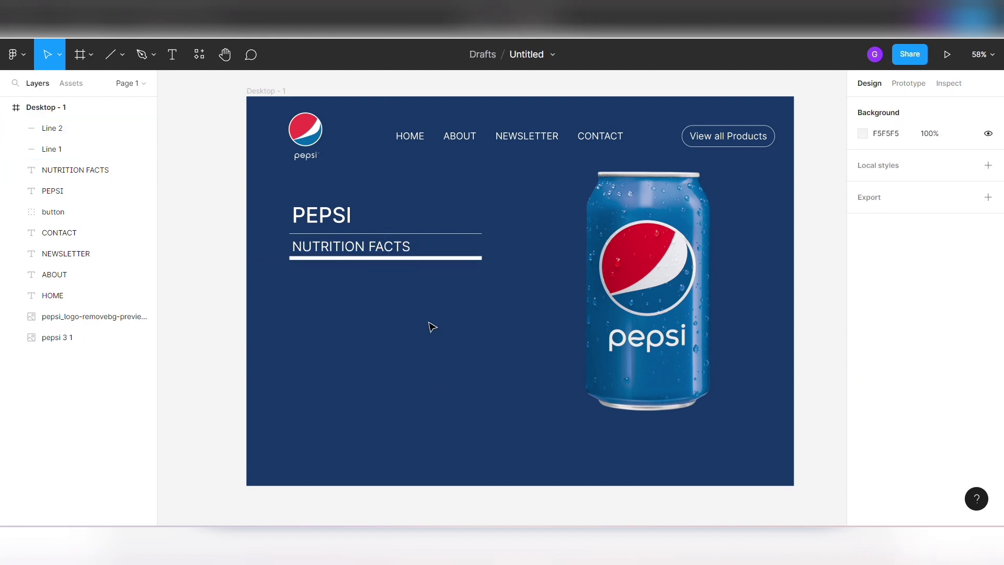
- Add the text "Serving size 12 fl oz (355mL)" below the thick line at about X 122, Y 483
click(172, 54)
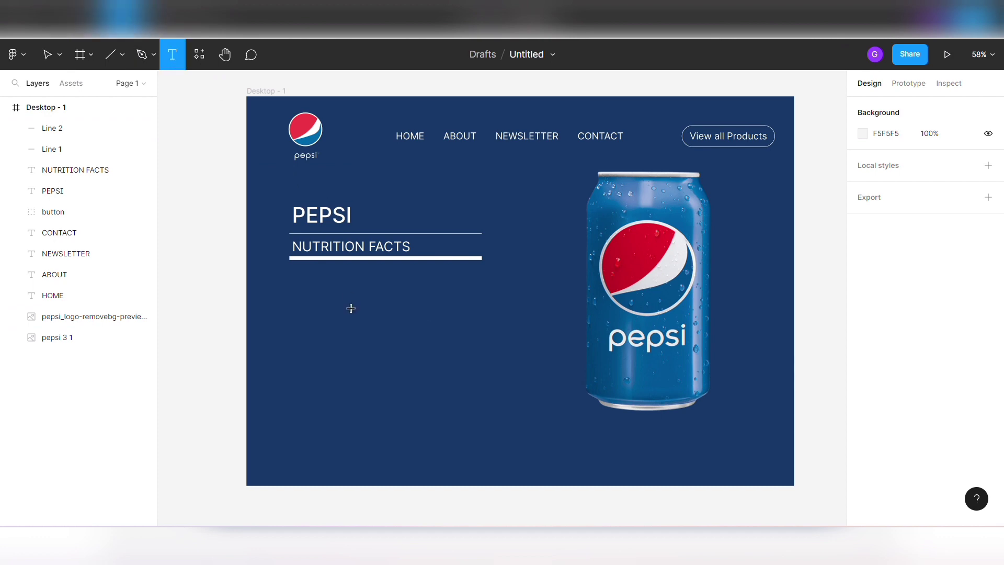
click(294, 281)
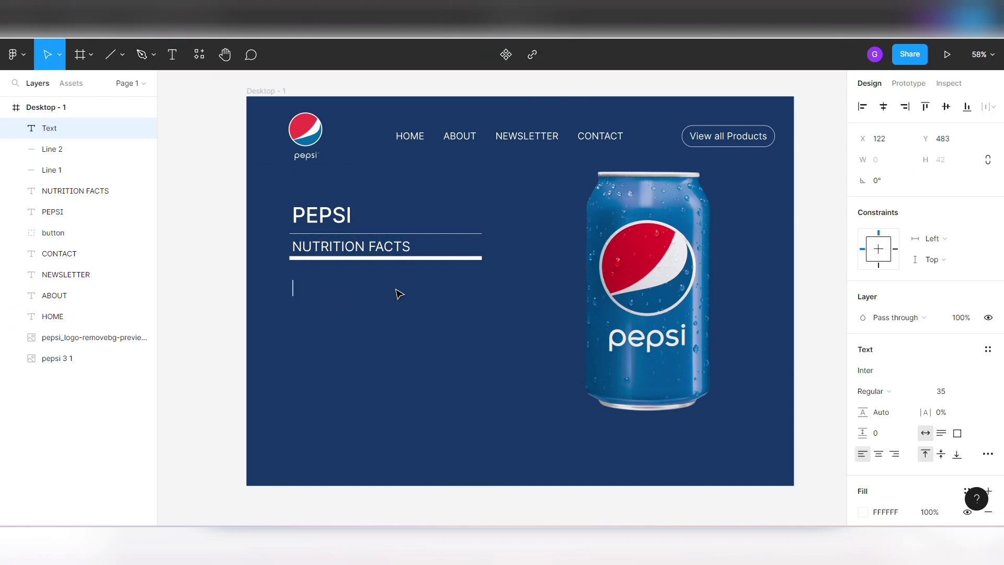
text(sER)
text(erving size 12 f)
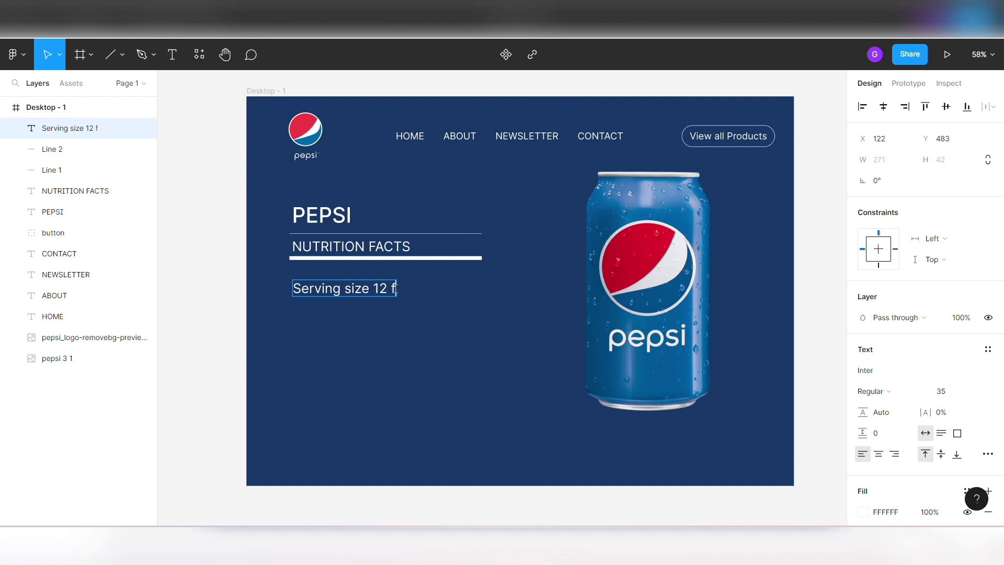
text(l oz ())
key(Left)
text(355ml)
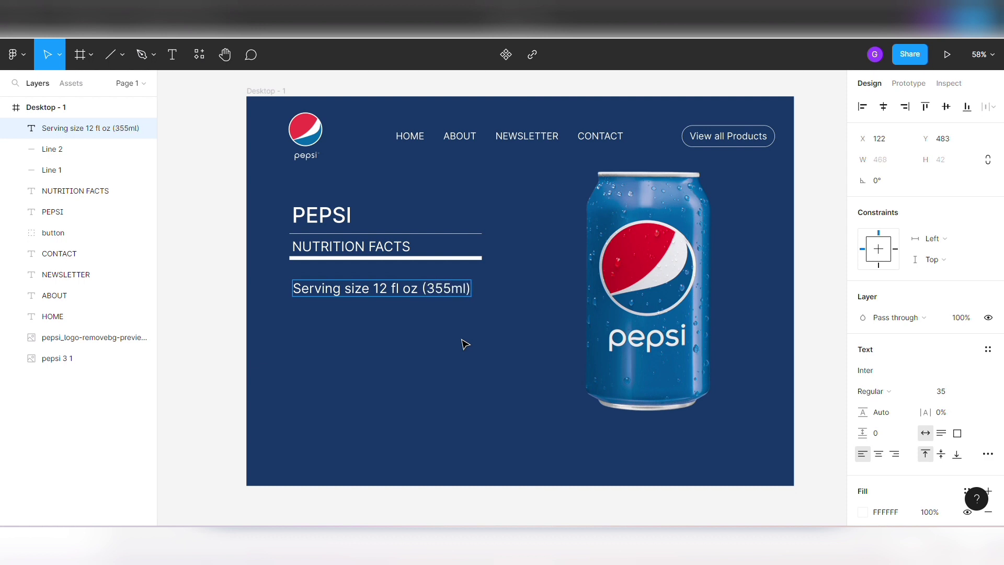
key(BackSpace)
key(Return)
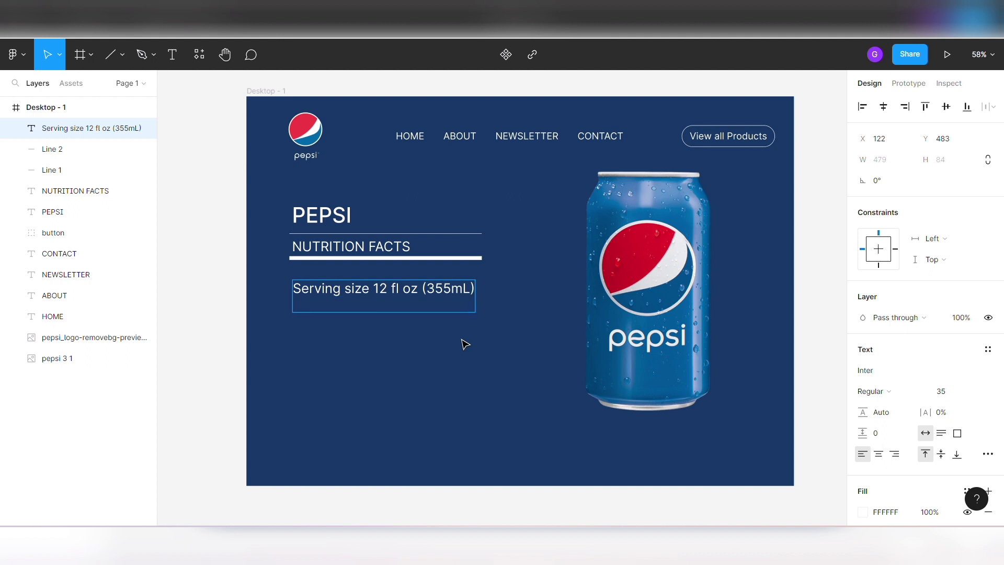
- Add a second line "Serving Per Container 1" to the serving text and capitalise "Size" in its first line
text(Serving perPS)
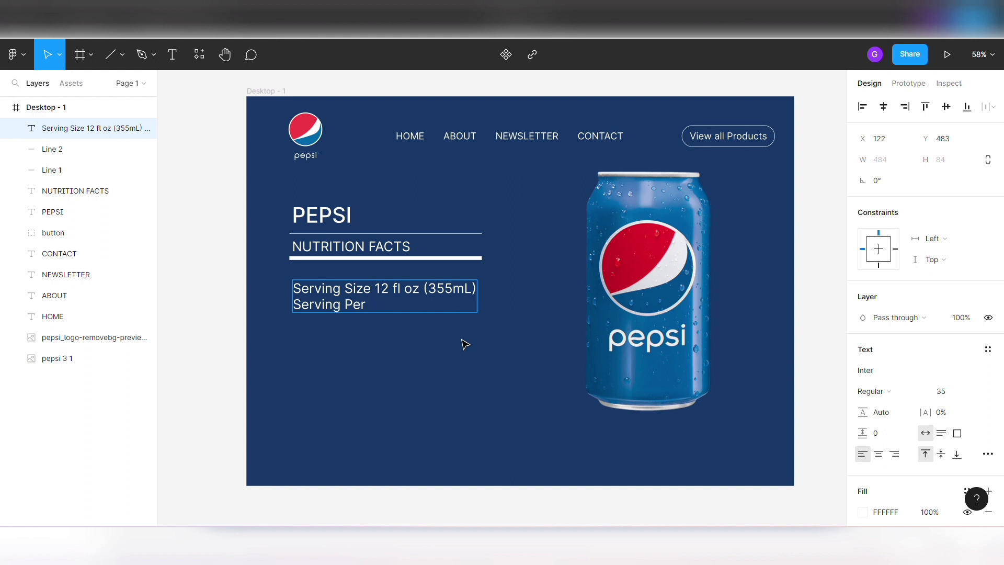
text( Container 1)
key(Escape)
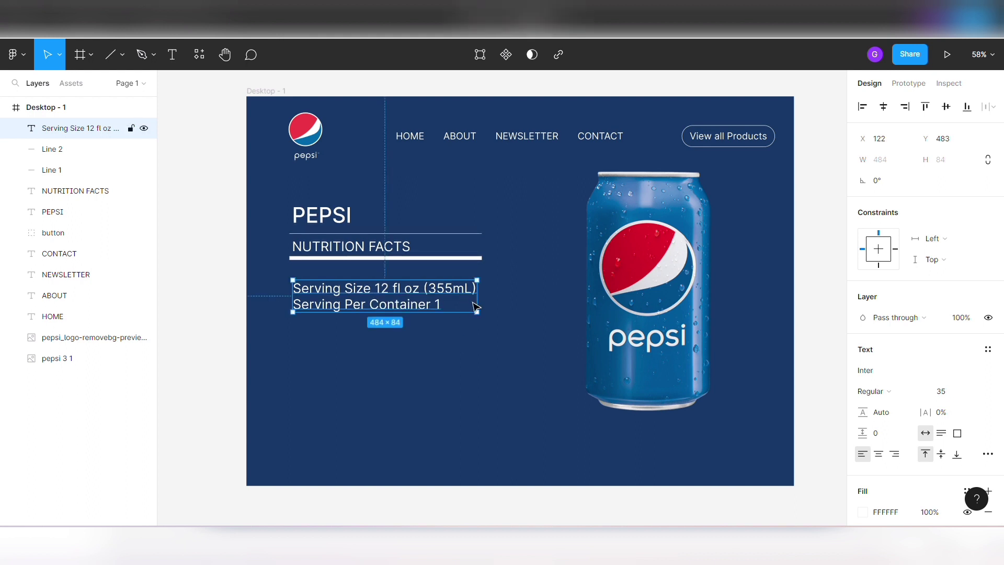
- Set the two-line serving text's font size to 23
click(944, 392)
text(23)
key(Return)
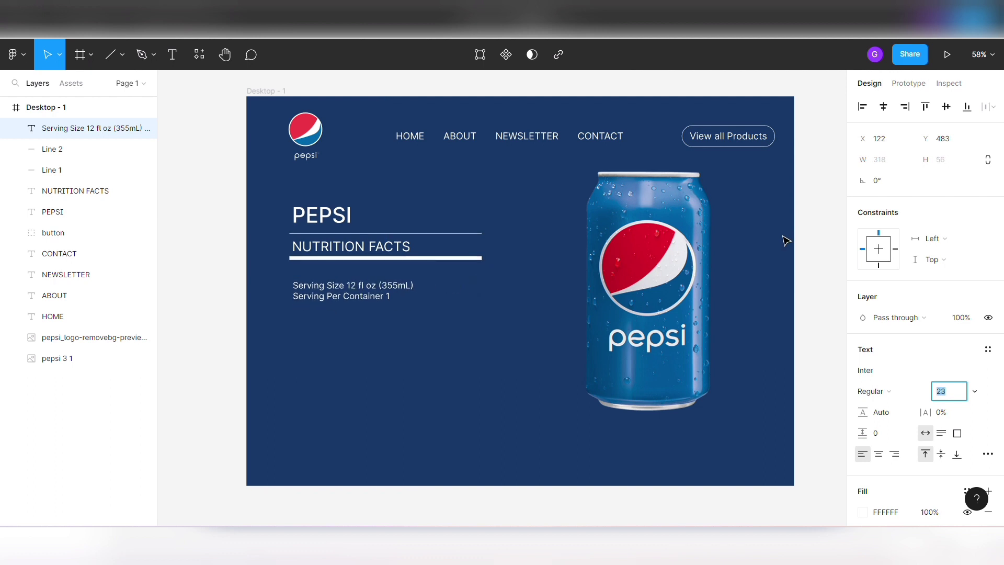
- Set the two-line serving text's font size to 20
key(Down)
key(Down)
key(Down)
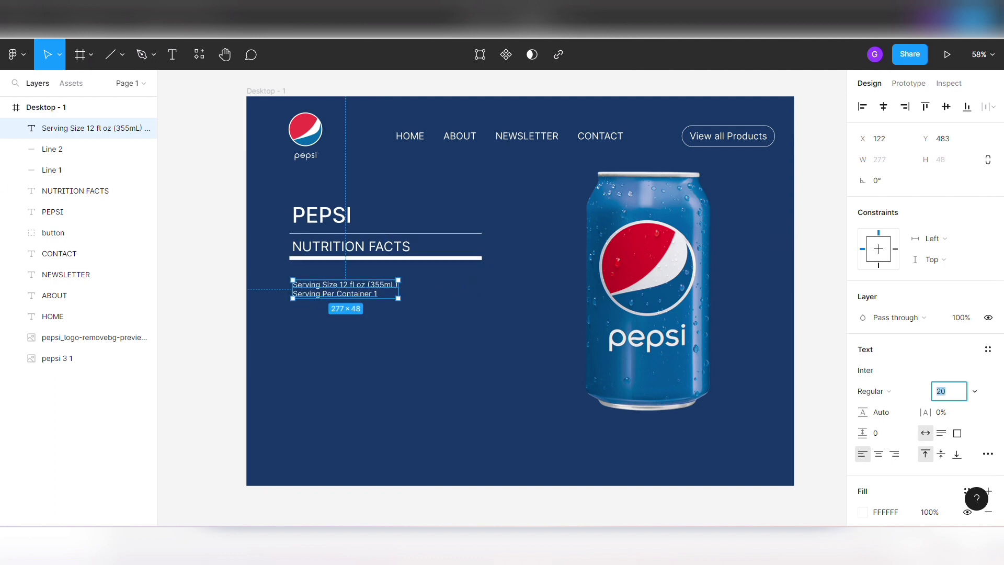
click(303, 355)
- Duplicate the serving text and place the copy directly below the original at X 122, Y 545
click(356, 298)
key(ctrl+d)
key(Down)
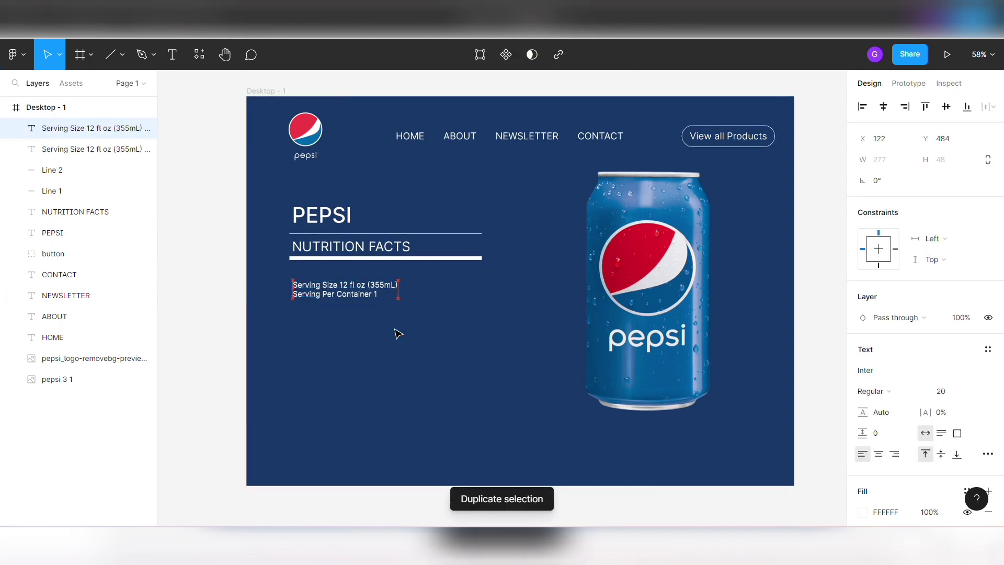
key(Down)
key(Down)
key(Down)
key(Down)
key(Down)
key(Down)
key(Down)
key(Down)
key(Down)
key(Down)
key(Down)
key(Down)
key(Down)
key(Down)
key(Down)
key(Down)
key(Down)
key(Down)
key(Down)
key(Down)
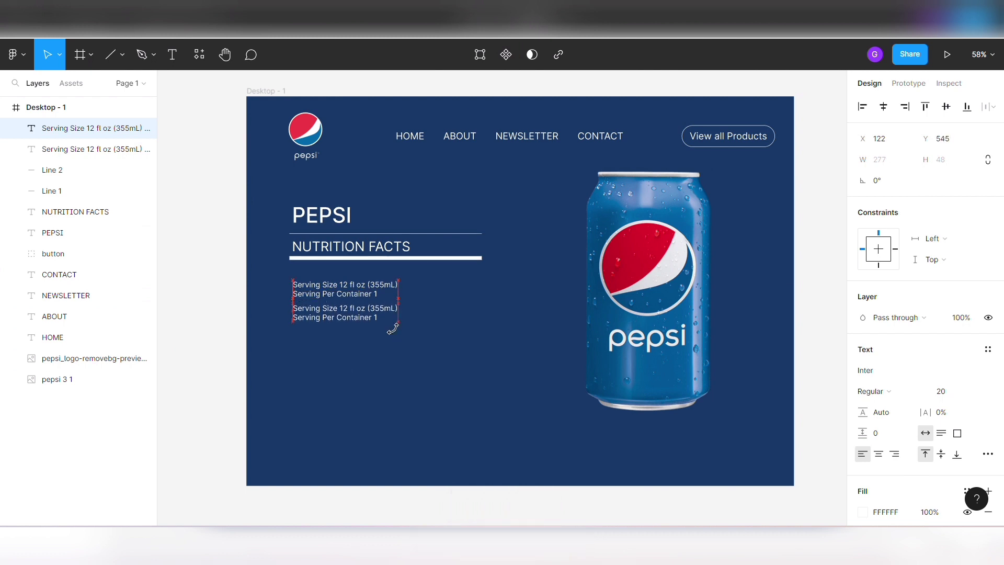
- Replace the duplicated text with "Amount Per Serving" on one line and "Calories 150" on the line below
key(Return)
text(Amount Per Serving)
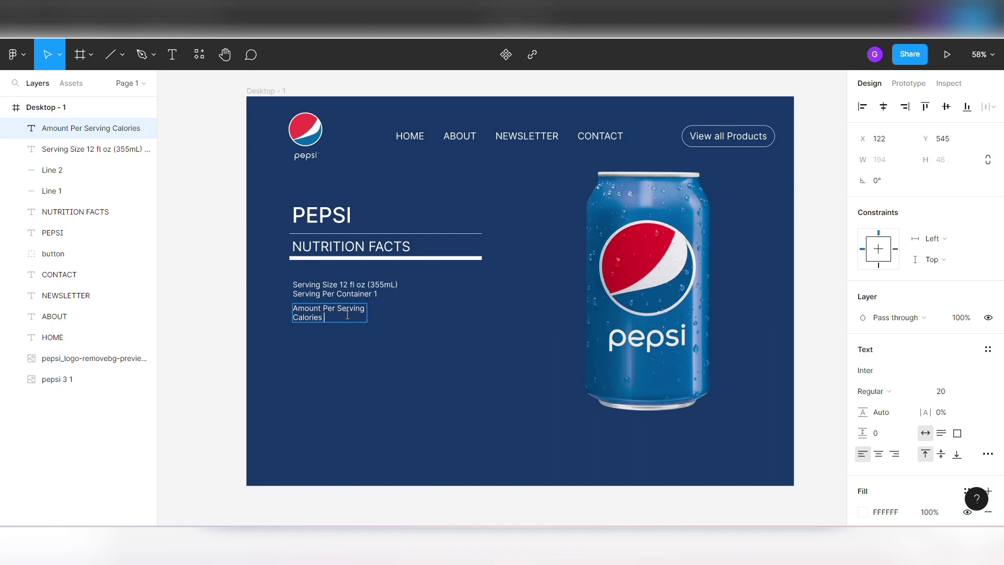
click(384, 360)
click(407, 362)
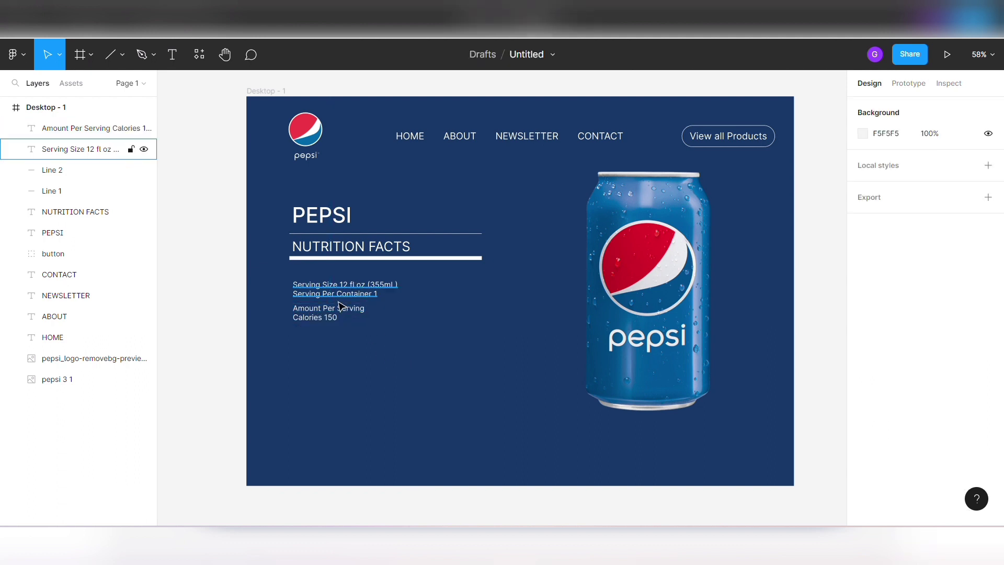
- Move the serving text and the calories text together to X 120
click(338, 297)
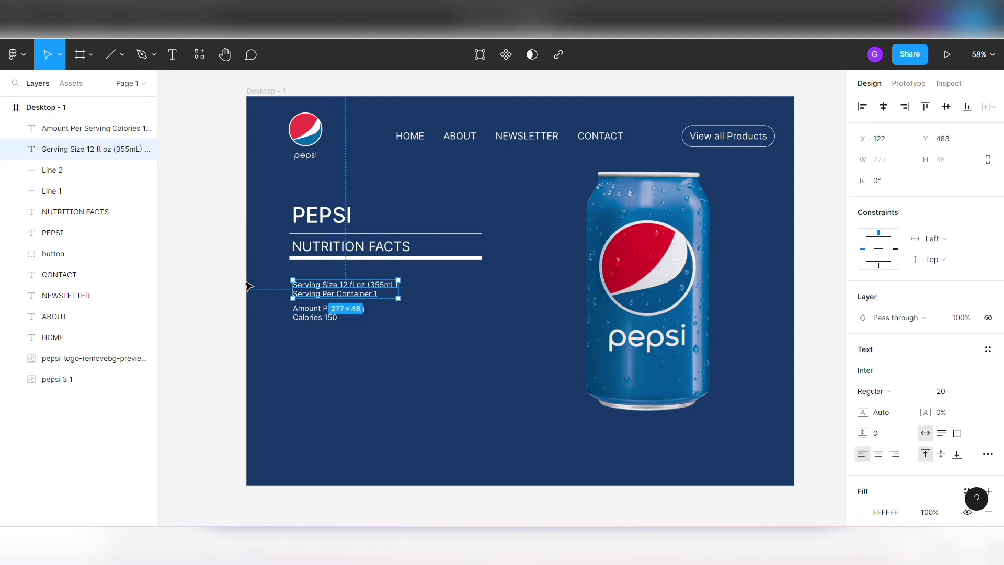
shift+click(321, 313)
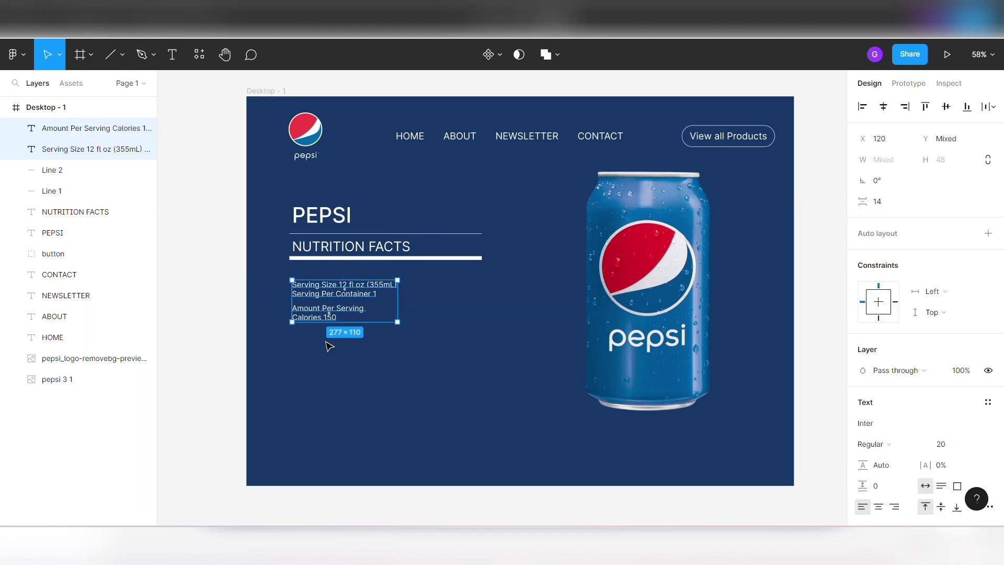
click(389, 347)
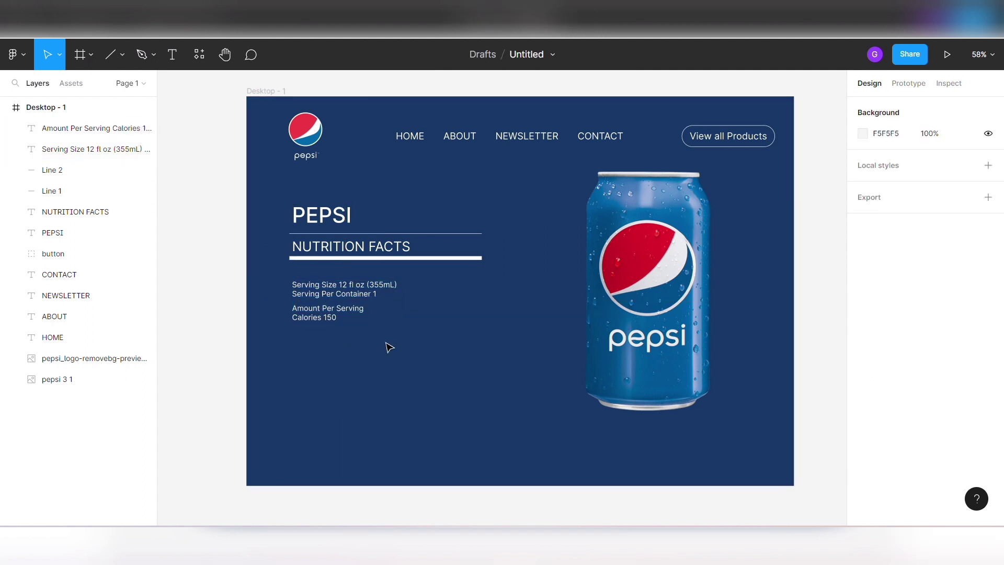
- Add the text "Buy Now" below the calories text at about X 132, Y 684
click(172, 54)
click(295, 356)
text(Buy Now)
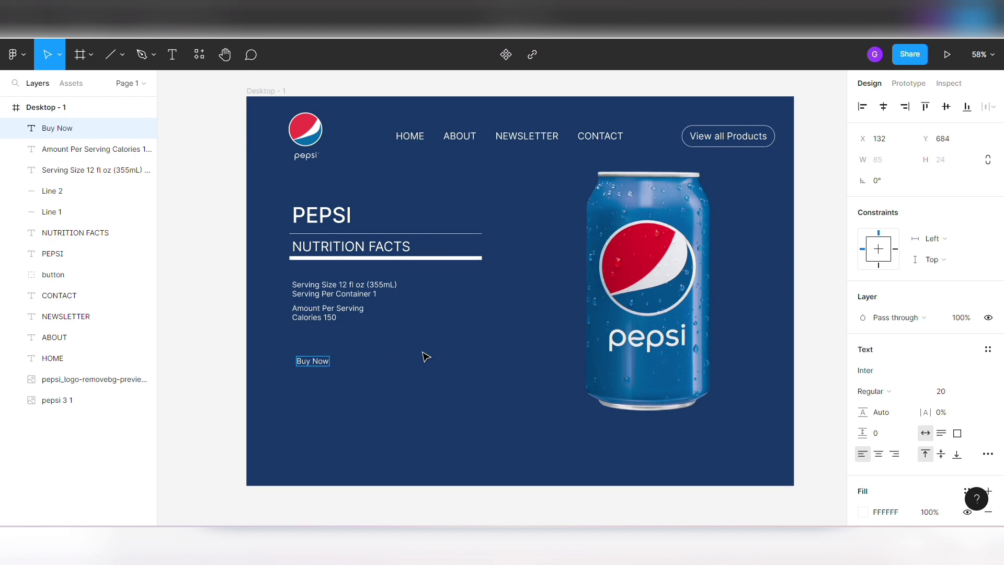
click(426, 357)
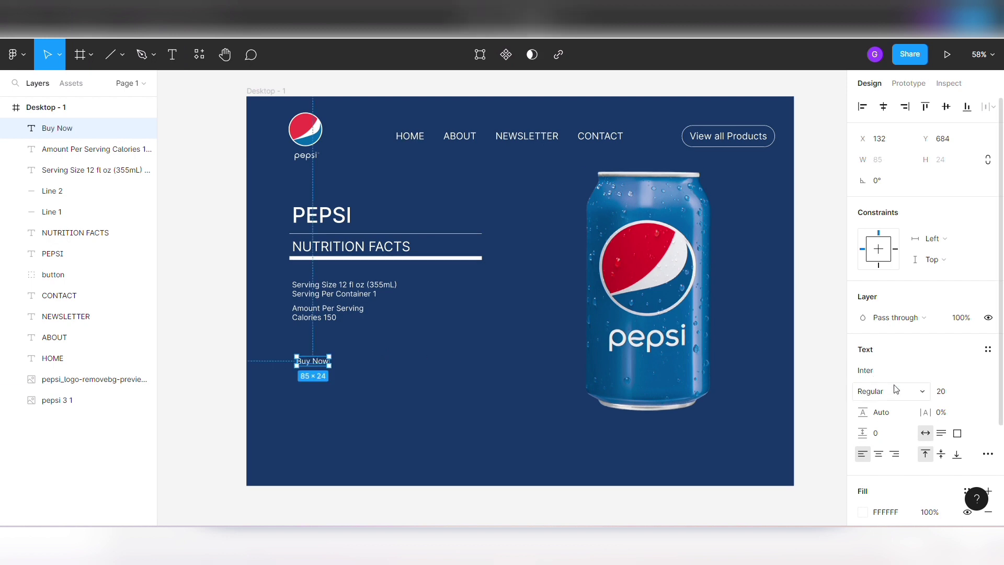
- Set the Buy Now text's font size to 30
click(950, 396)
key(Up)
key(Up)
key(Up)
key(Up)
key(Up)
key(Up)
key(Up)
key(Up)
key(Up)
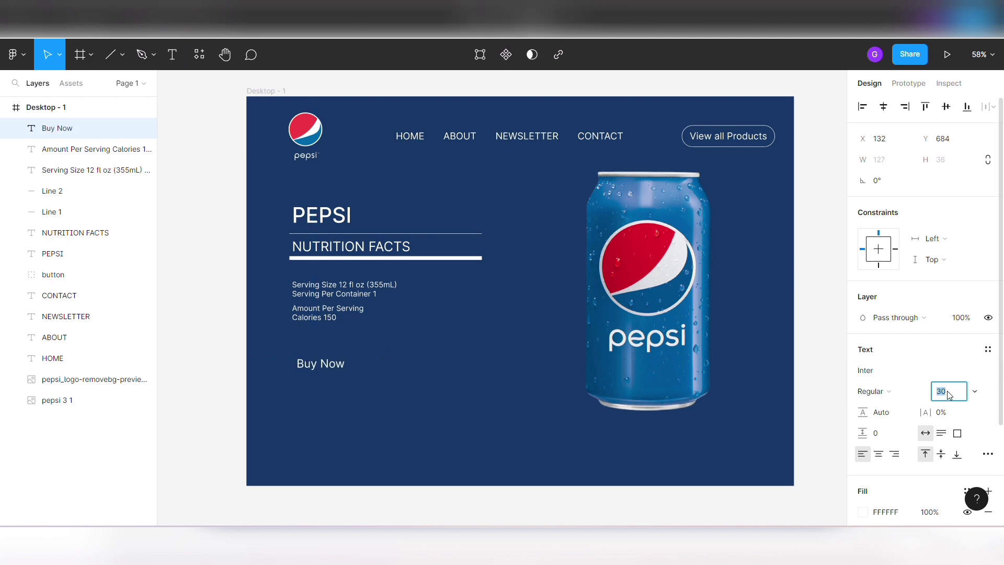
click(521, 418)
- Draw a rectangle about 171 × 59 around Buy Now and place it beneath the text in the layer order
click(89, 55)
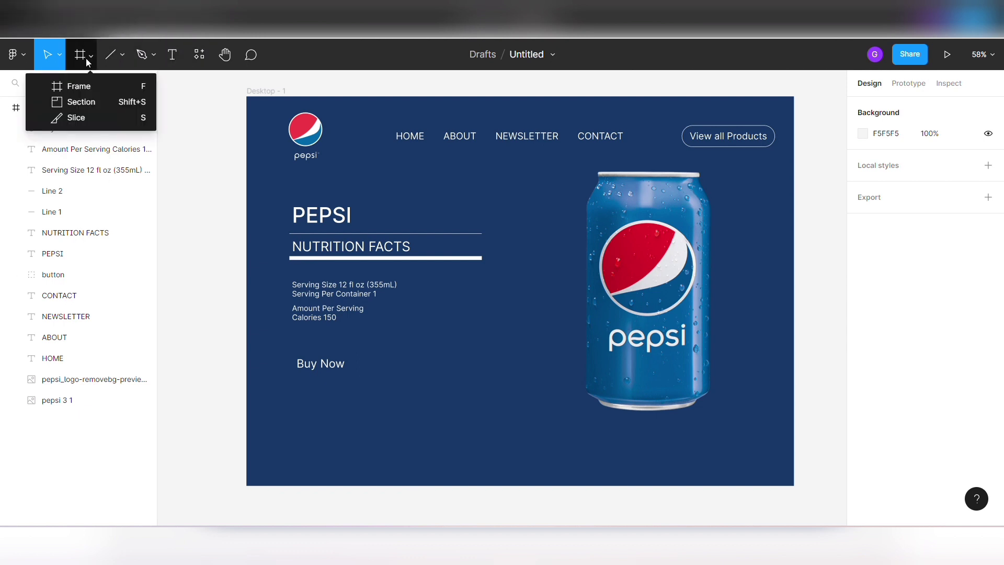
click(121, 54)
click(118, 87)
drag(286, 351, 351, 373)
drag(81, 138, 81, 153)
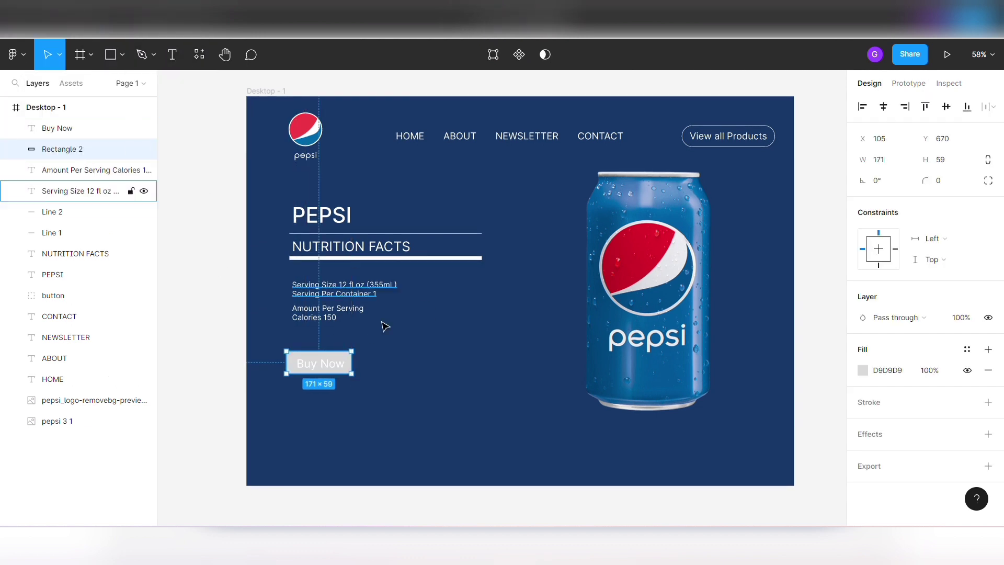
click(386, 325)
- Fill the rectangle behind Buy Now with the frame's dark blue background colour, 153866
click(336, 365)
click(349, 368)
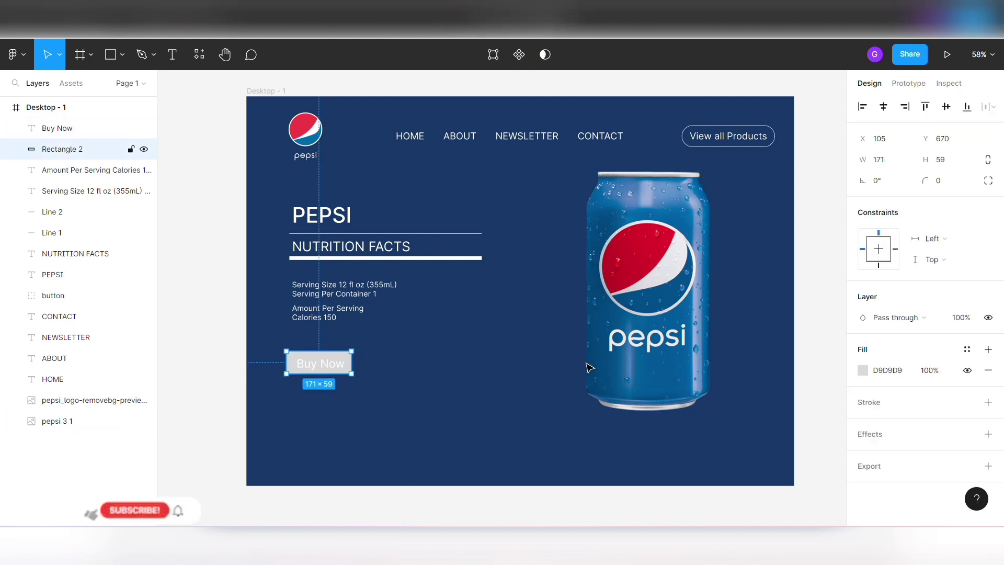
click(863, 370)
click(708, 381)
click(519, 353)
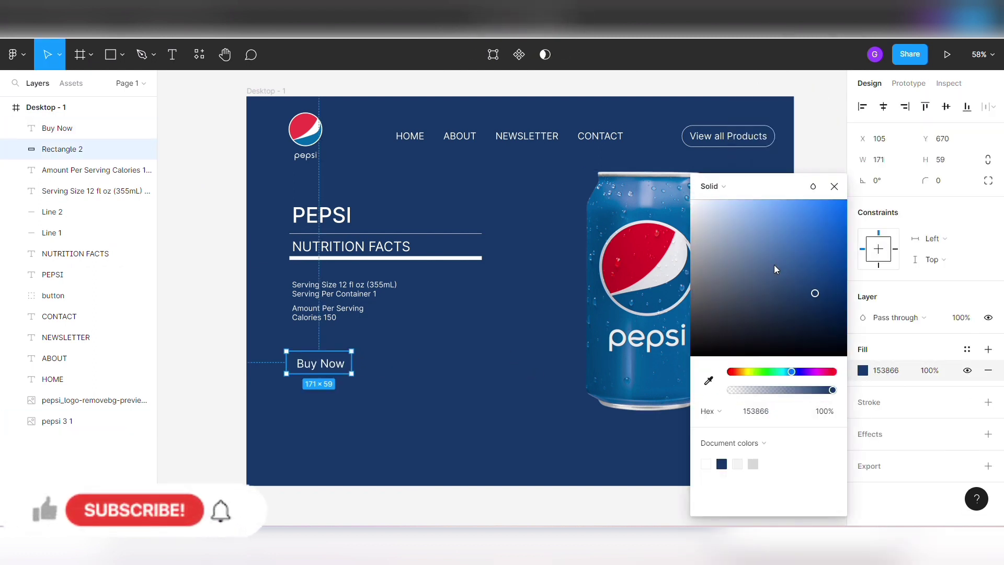
click(871, 407)
click(415, 408)
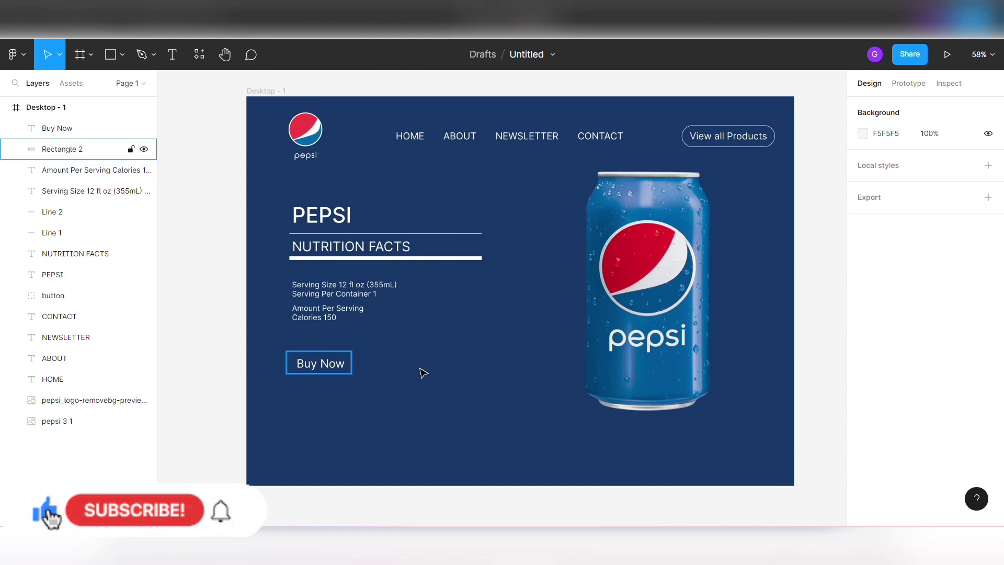
- Add a white FFFFFF stroke to the rectangle behind Buy Now
click(348, 368)
click(870, 404)
click(863, 423)
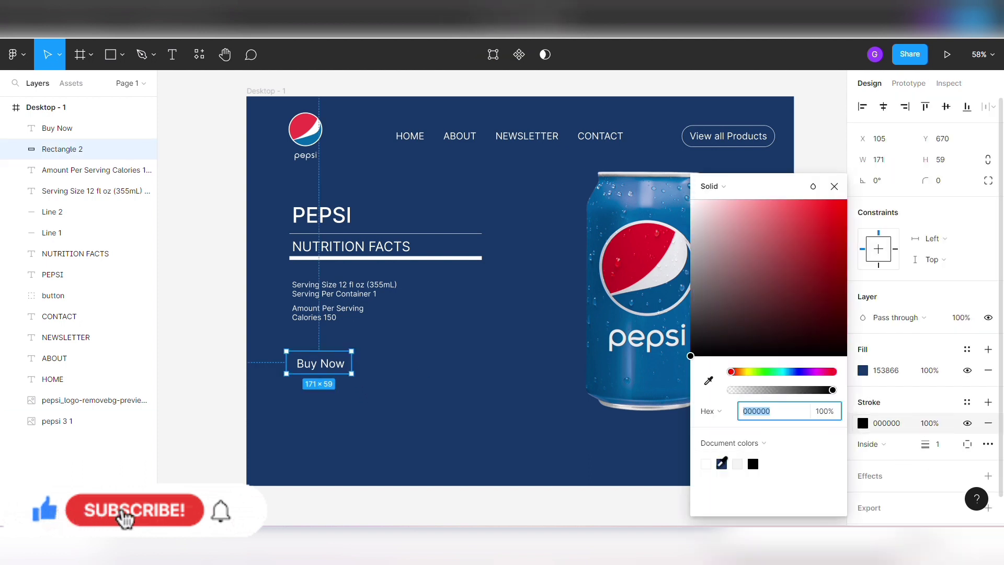
click(707, 458)
click(502, 418)
- Centre the Buy Now text and its rectangle on each other horizontally and vertically
click(335, 368)
click(357, 364)
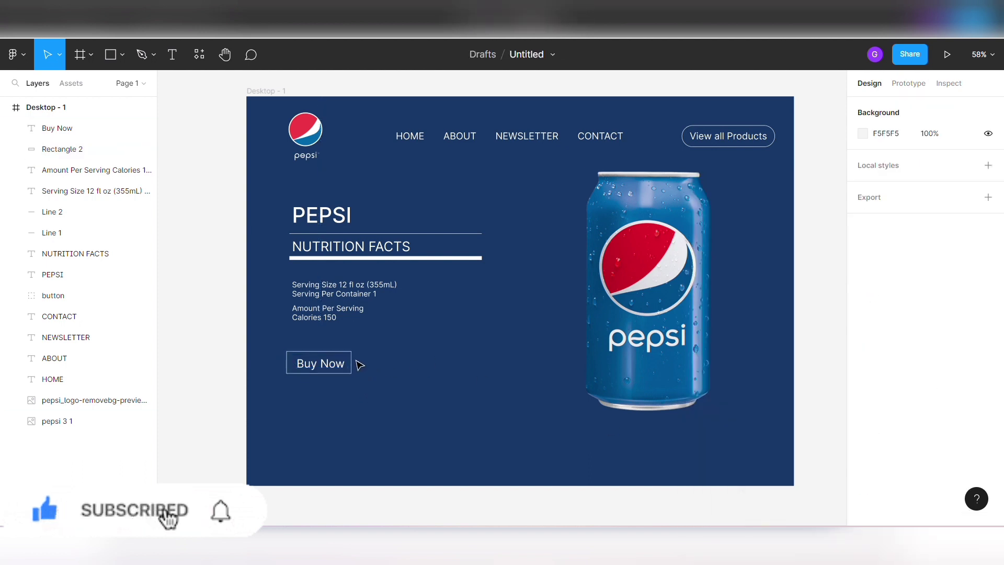
click(348, 364)
shift+click(336, 363)
click(947, 108)
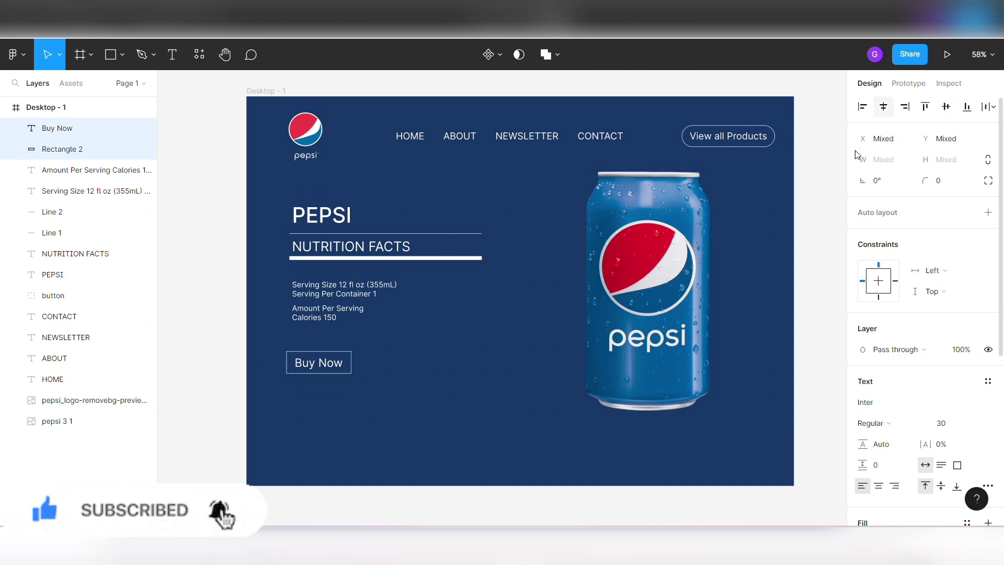
click(408, 338)
- Set the Buy Now rectangle's corner radius to 30
click(78, 149)
click(941, 180)
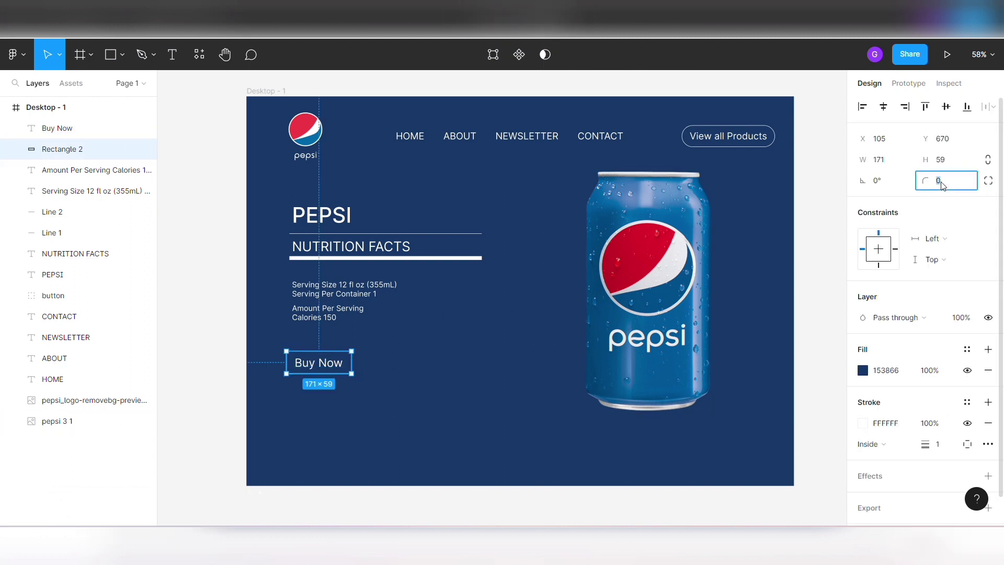
text(200)
key(Return)
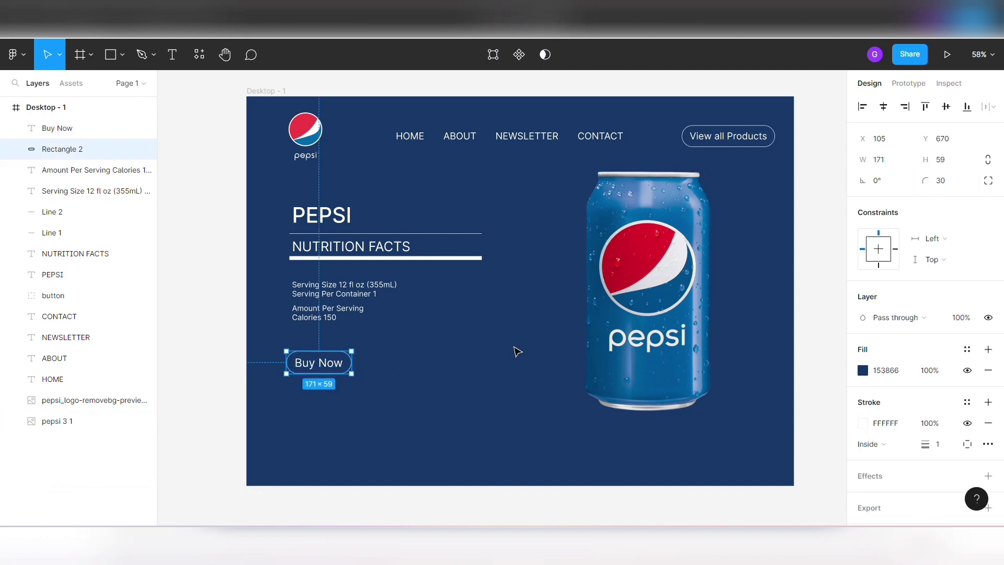
click(515, 350)
- Widen the Buy Now rectangle to 194
click(336, 379)
click(893, 163)
key(Up)
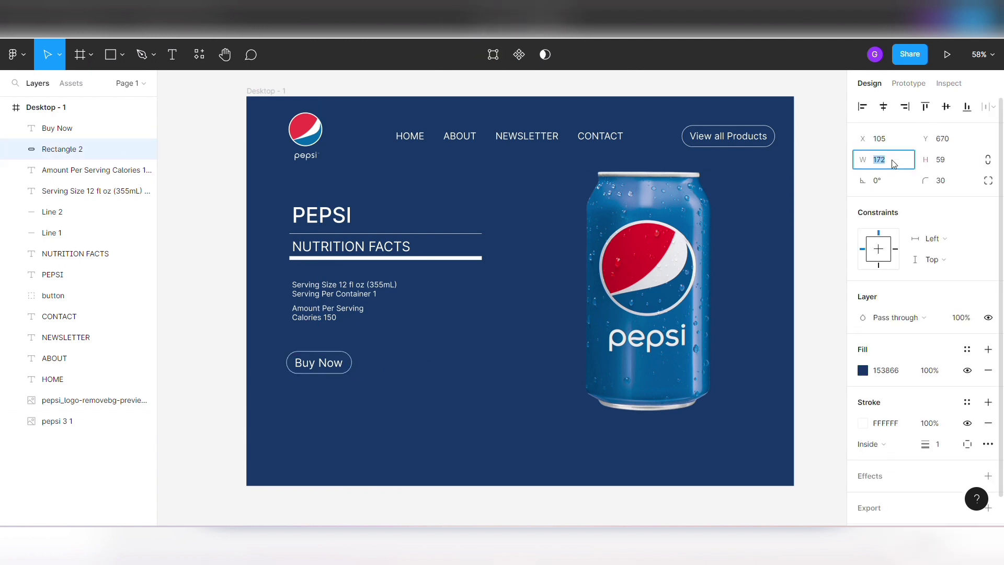
click(412, 406)
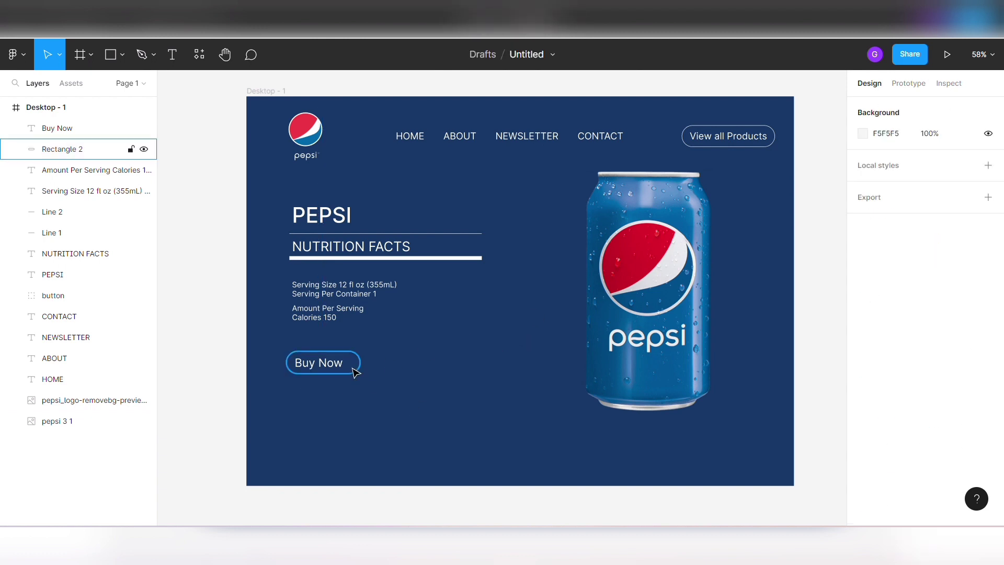
- Centre the Buy Now text horizontally within the widened rectangle
click(352, 368)
shift+click(317, 363)
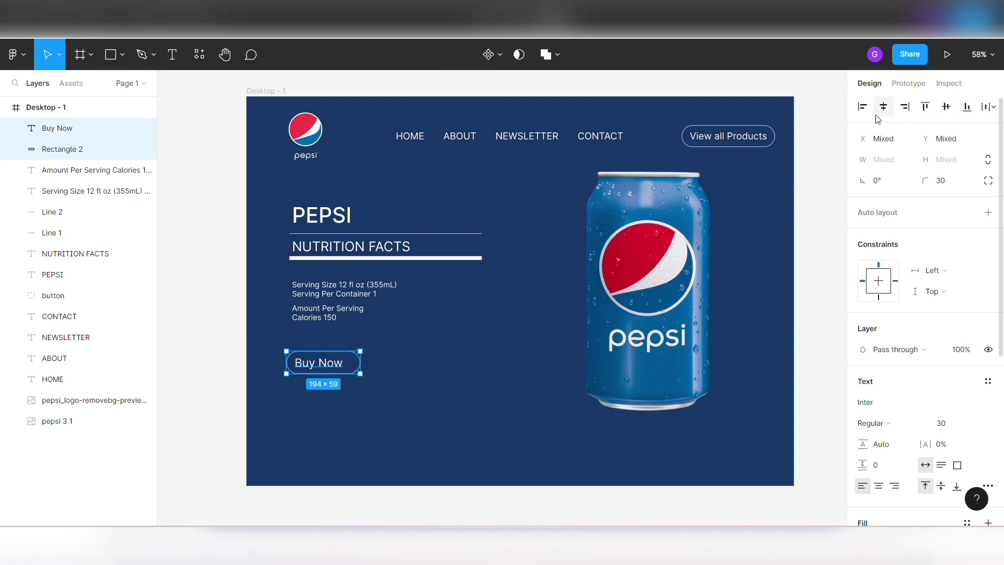
click(428, 369)
- Group the Buy Now text with its rectangle and rename the group "Button"
click(305, 371)
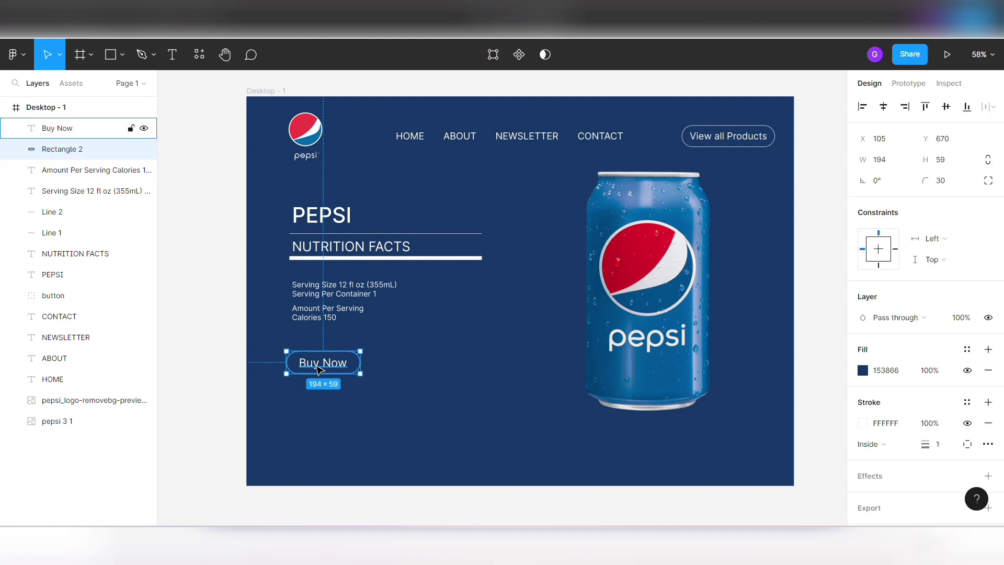
shift+click(316, 365)
key(ctrl+g)
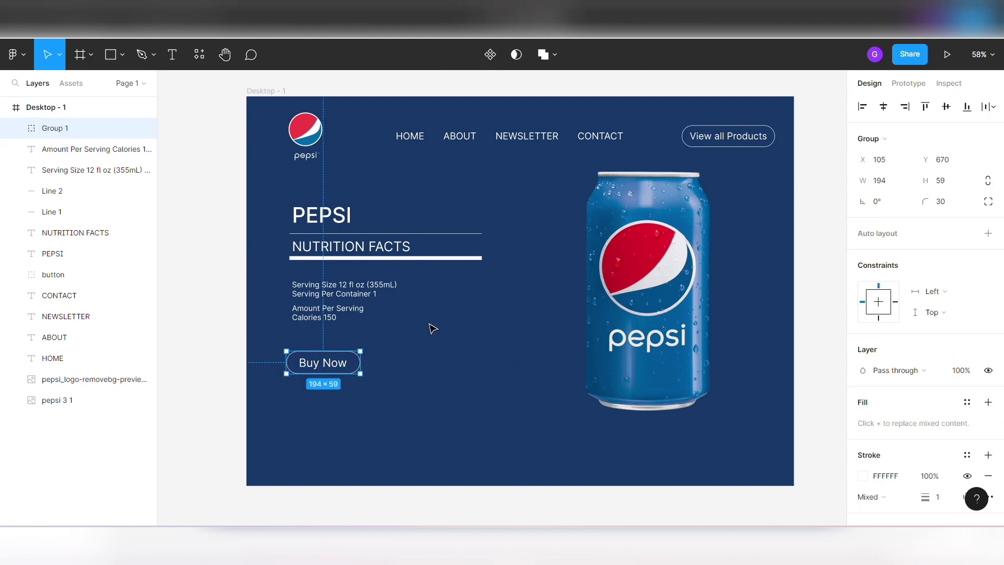
double_click(54, 128)
text(Butt)
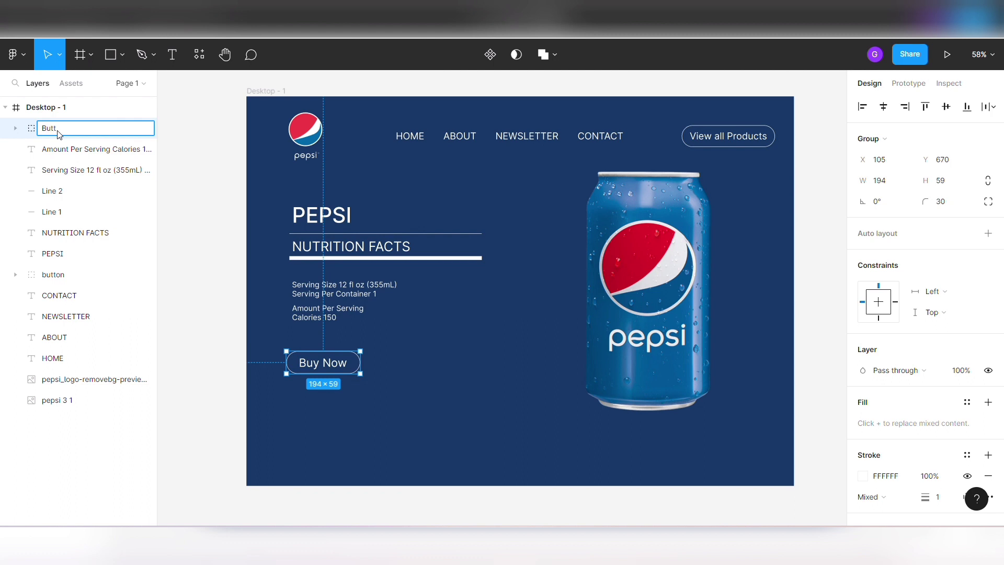
text(on)
key(Return)
click(385, 350)
- Move the Buy Now button group to X 110, keeping its vertical position
click(315, 362)
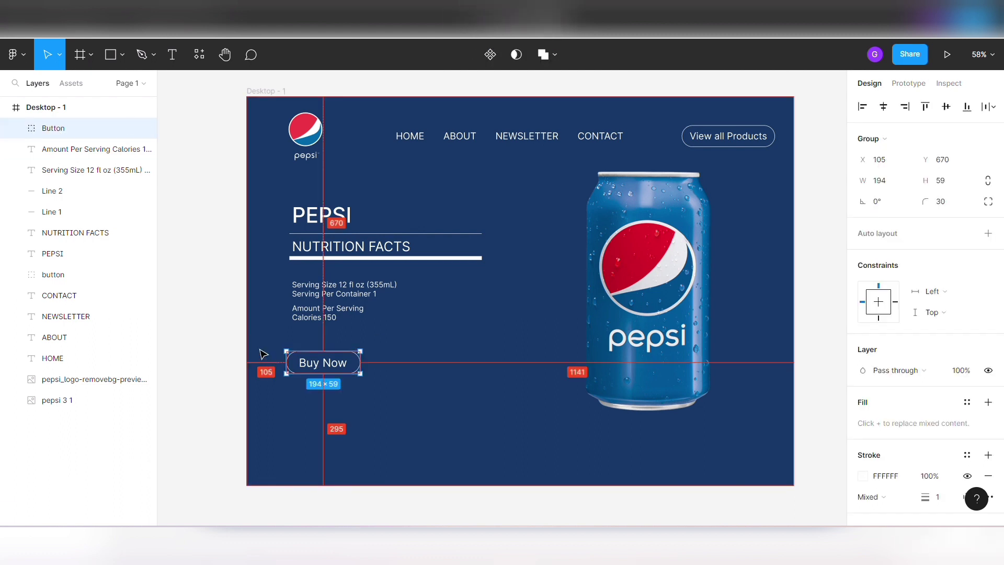
key(alt+Right)
key(alt+Right)
key(alt+Right)
key(alt+Right)
key(alt+Right)
key(alt+Right)
key(alt+Right)
key(alt+Right)
key(alt+Left)
key(alt+Left)
key(alt+Left)
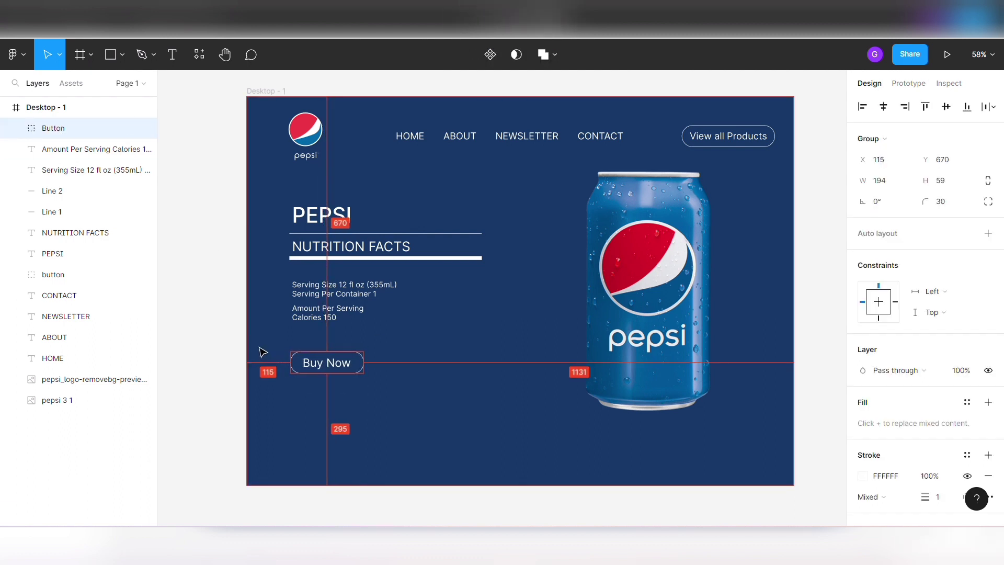
click(500, 365)
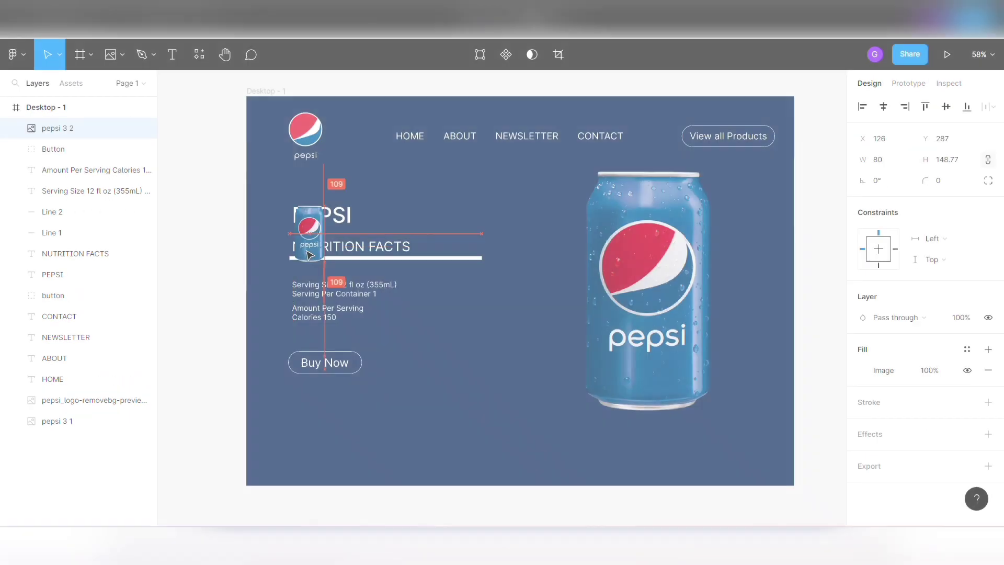
- Place small blue and black Zero Sugar Pepsi cans, each 80 × 148.77, below Buy Now at X 120 and X 286, Y 806
drag(308, 234, 308, 431)
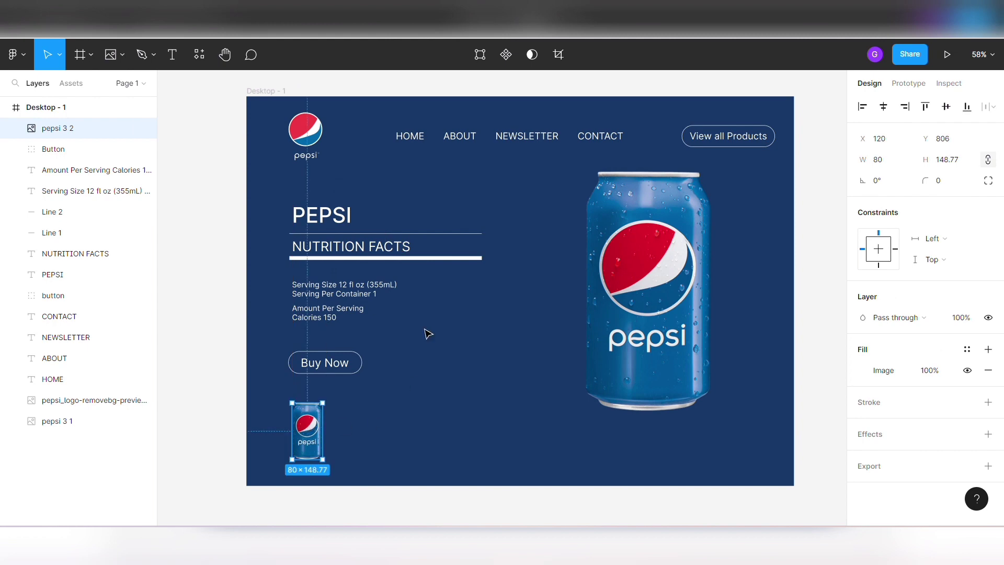
click(451, 372)
right_click(259, 91)
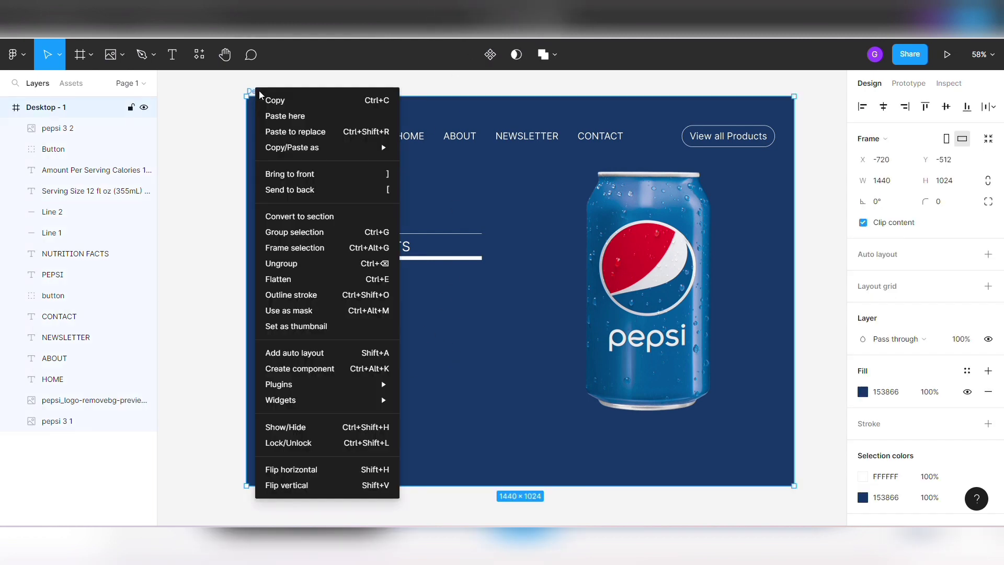
click(270, 115)
drag(275, 139, 371, 451)
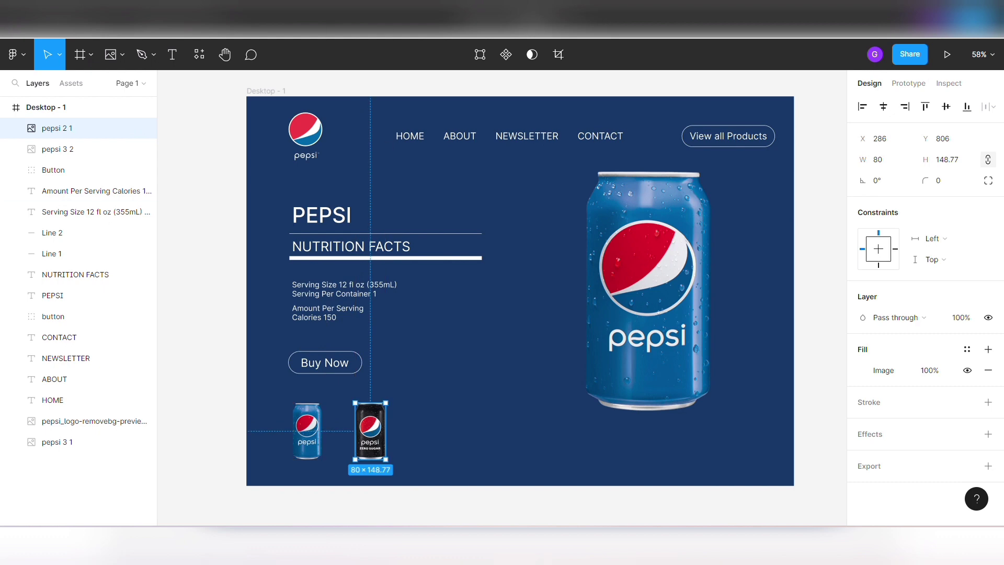
- Paste the small silver Pepsi can into the frame and place it in the row beside the black can
right_click(263, 91)
click(279, 115)
drag(278, 134, 436, 445)
- Move the small blue Pepsi can to X 110, in line with the Buy Now button's left edge
click(307, 444)
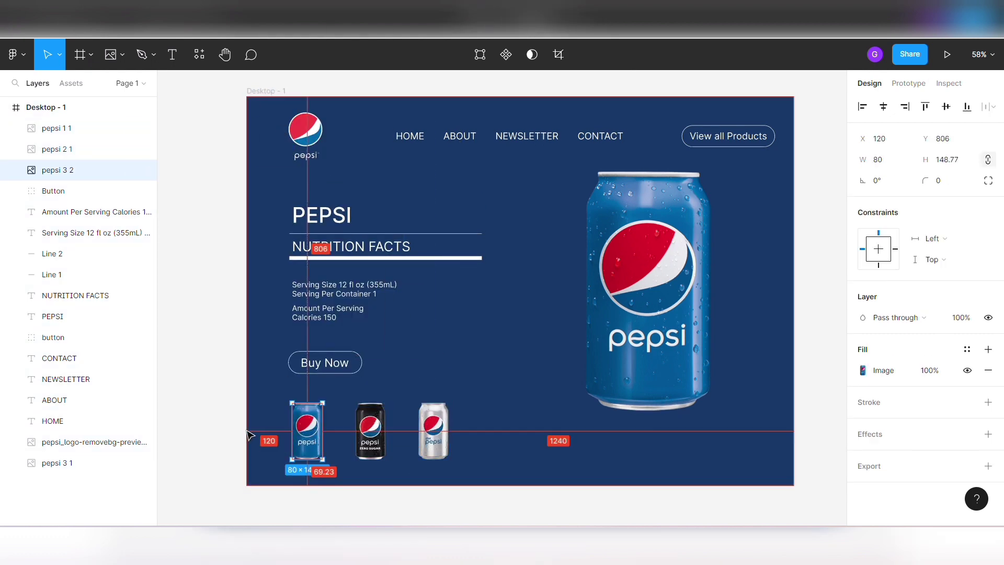
key(Left)
key(Left)
key(Left)
key(Left)
key(Left)
key(Left)
key(Left)
key(Left)
key(Left)
key(Left)
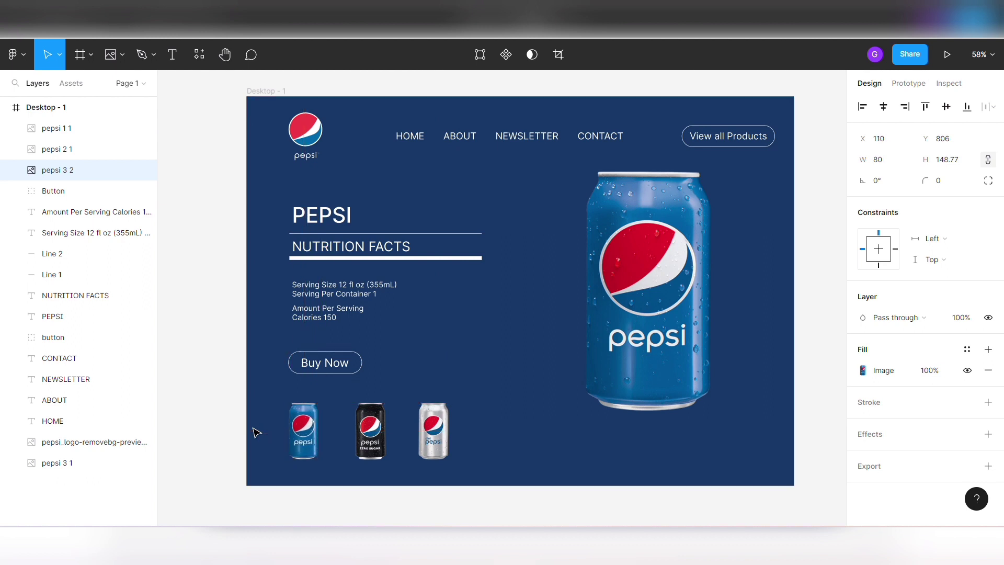
- Lower the small blue can below the Buy Now button to Y 815, keeping X 110
key(Down)
key(Down)
key(Down)
key(Down)
key(Down)
key(Down)
key(Down)
key(Down)
key(Down)
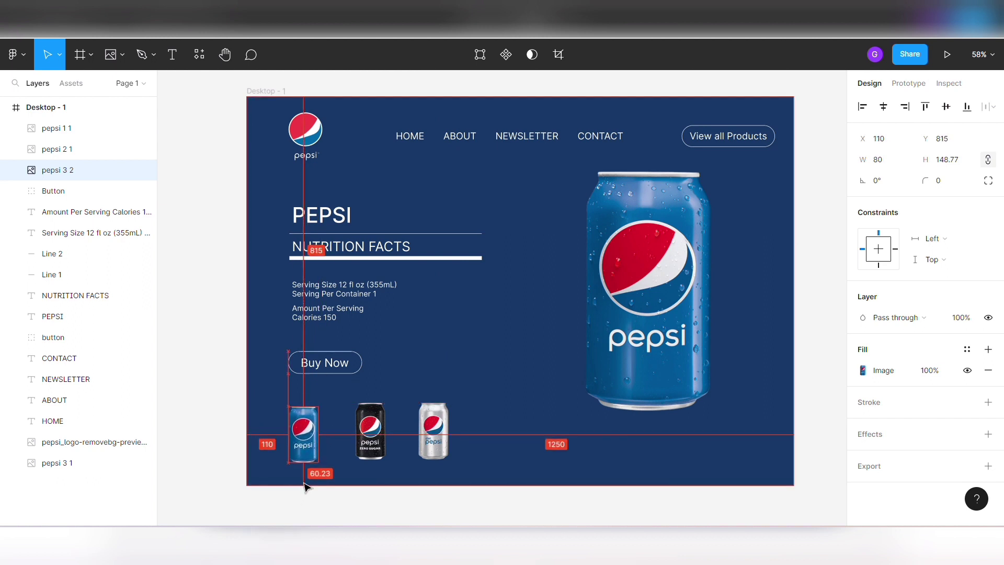
- Move the small black can to X 270, Y 814, leaving an 80 px gap from the blue can
click(371, 431)
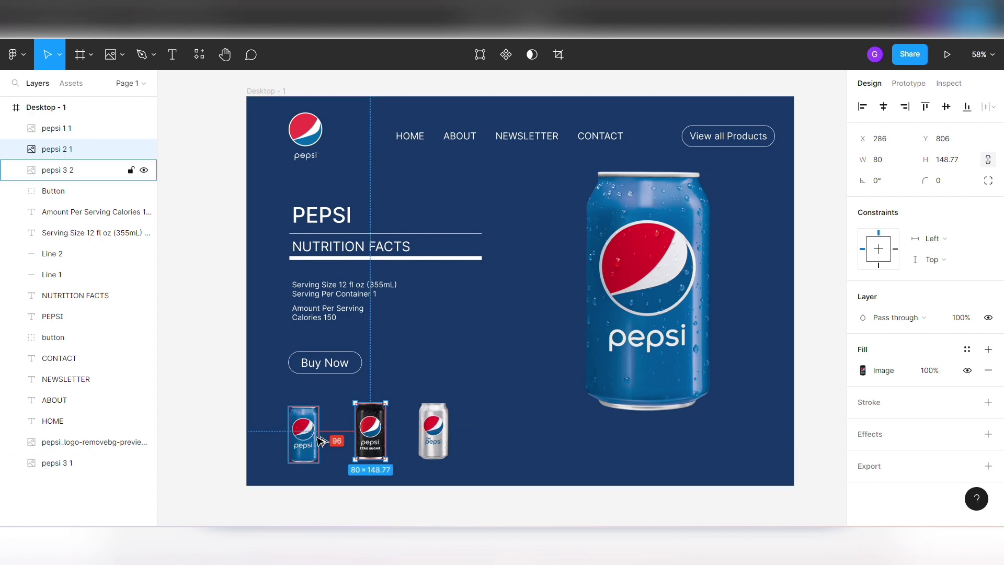
key(shift+Left)
key(shift+Left)
key(Down)
key(Down)
key(Down)
key(Down)
key(Down)
key(Down)
key(Down)
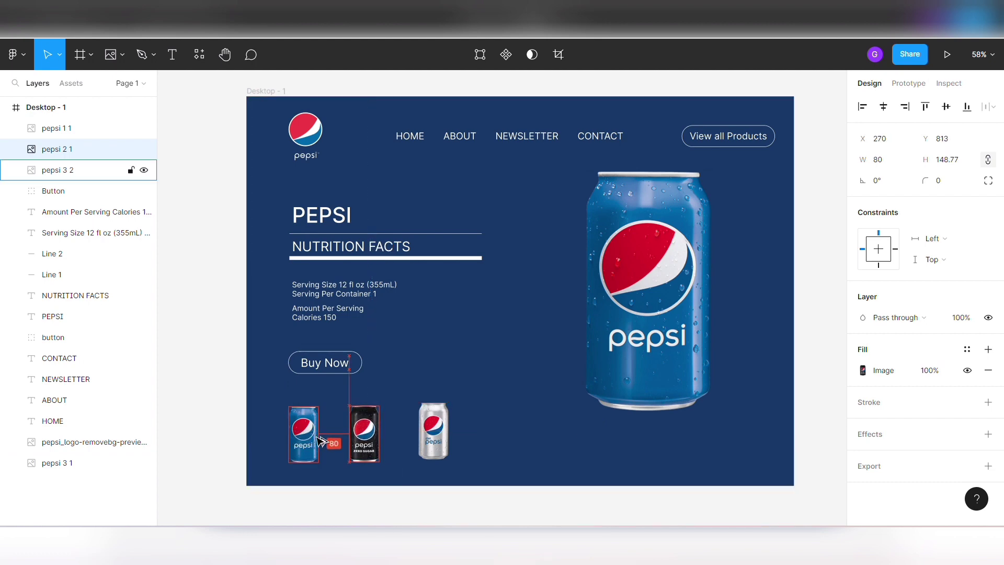
key(Right)
- Move the small silver can to X 430, leaving an 80 px gap from the black can, and lower it into the row
click(434, 430)
key(shift+Left)
key(shift+Left)
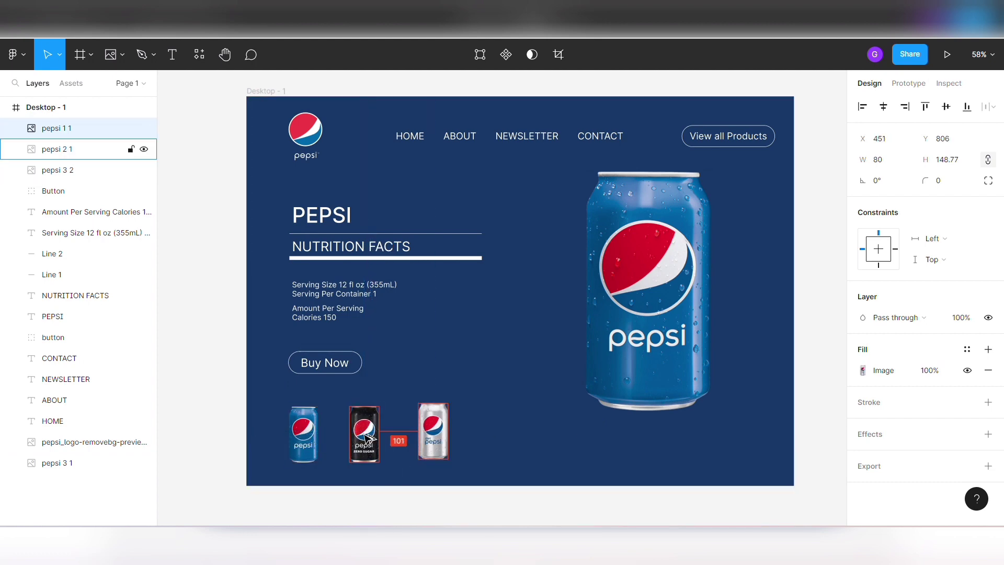
key(Left)
key(Left)
key(Left)
key(Down)
key(Down)
key(Down)
key(Down)
key(Down)
key(Down)
key(Down)
key(Down)
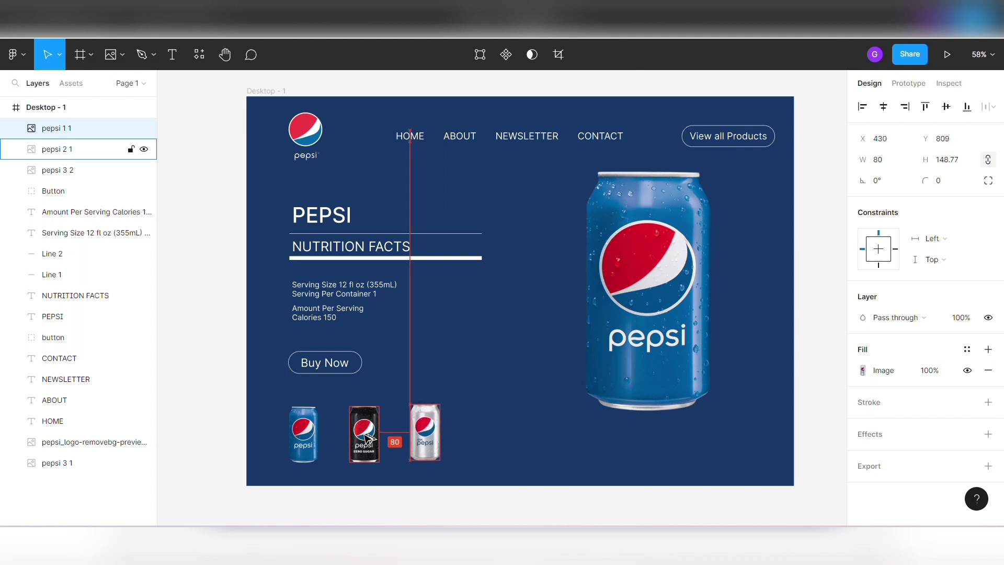
- Fine-tune the row of small cans, setting the silver can to Y 815 in line with the blue one
click(364, 434)
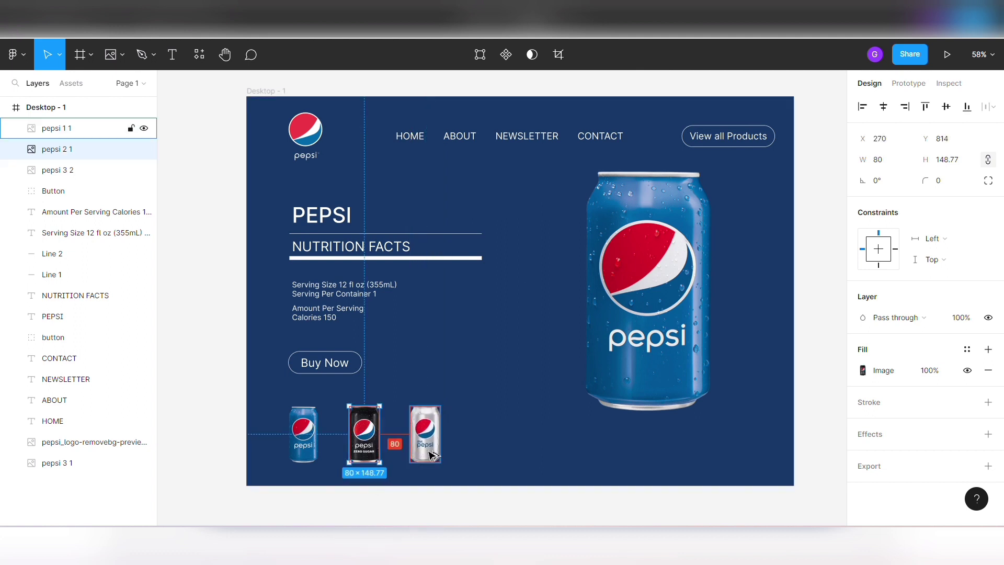
click(436, 464)
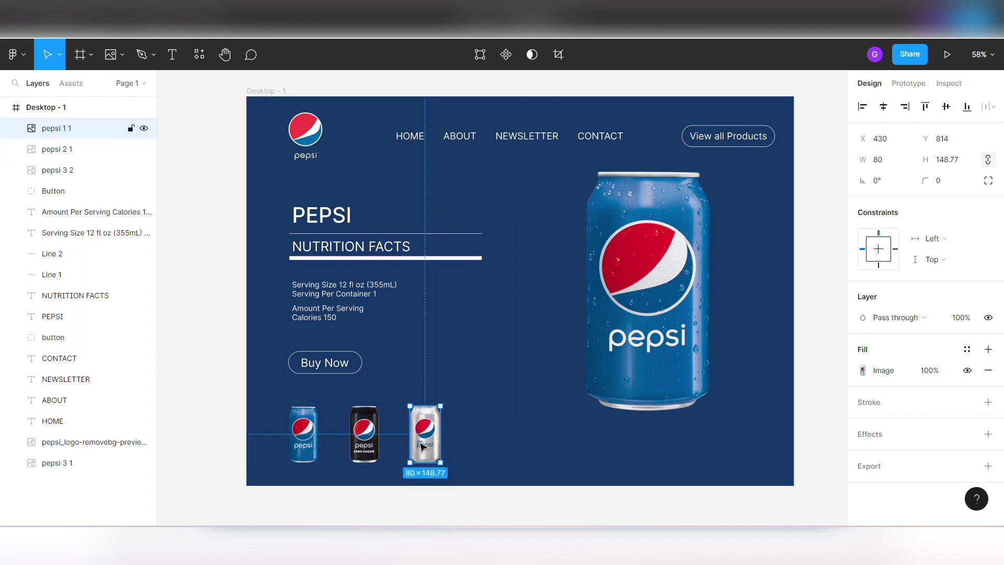
click(486, 447)
click(434, 460)
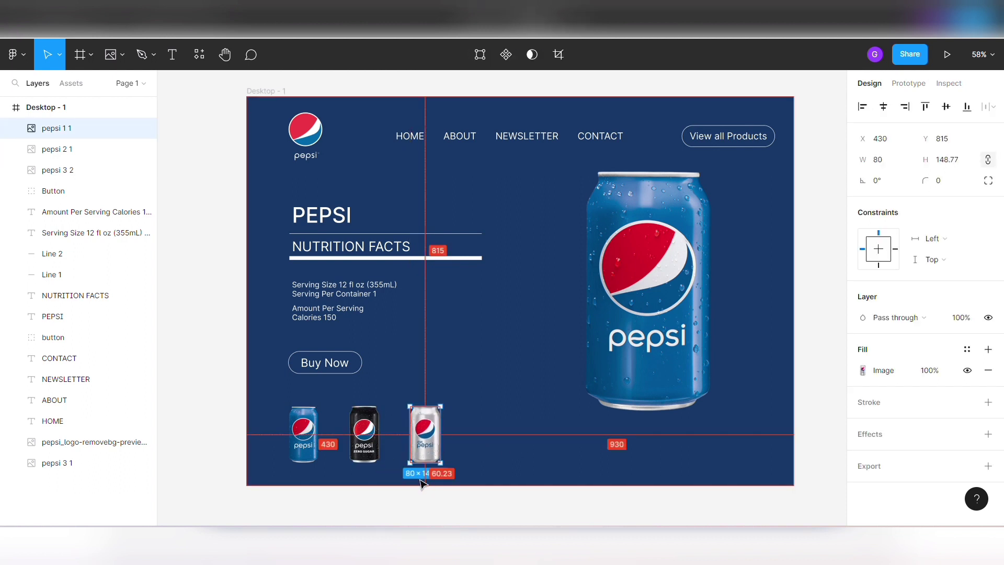
click(364, 460)
click(303, 452)
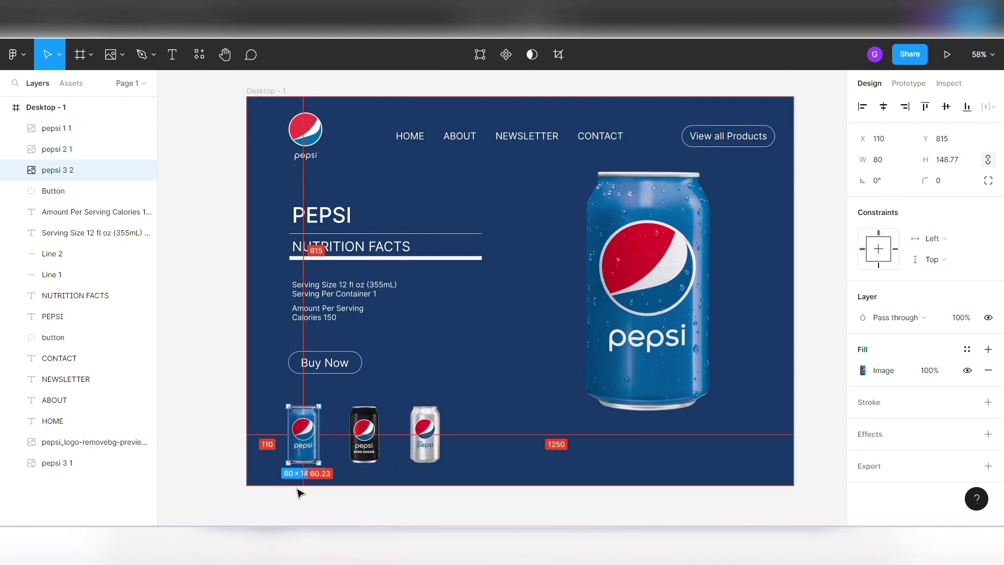
click(517, 463)
- Add a drop shadow to the large blue can with a Y offset of 25 and a blur of 50
click(580, 386)
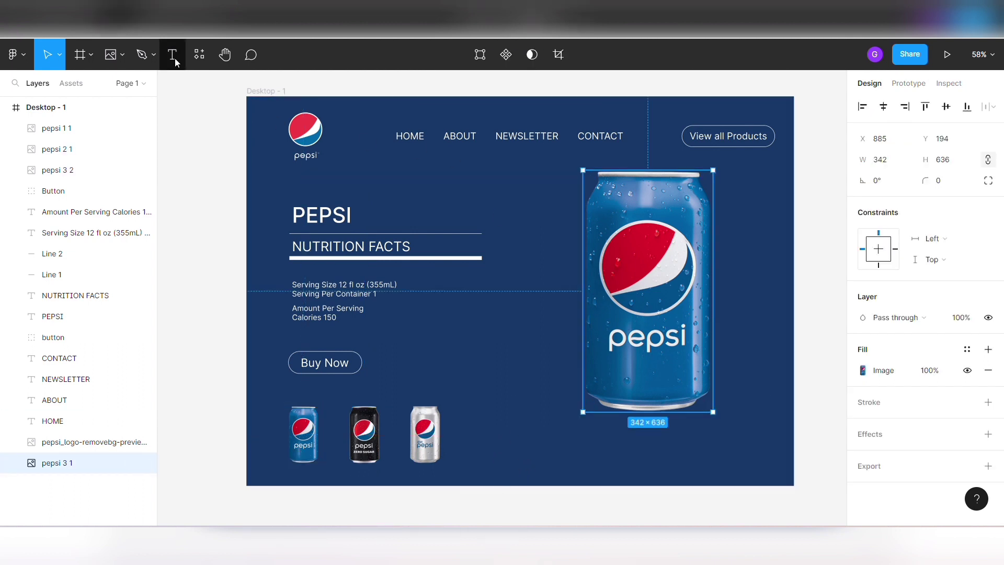
click(884, 435)
click(863, 455)
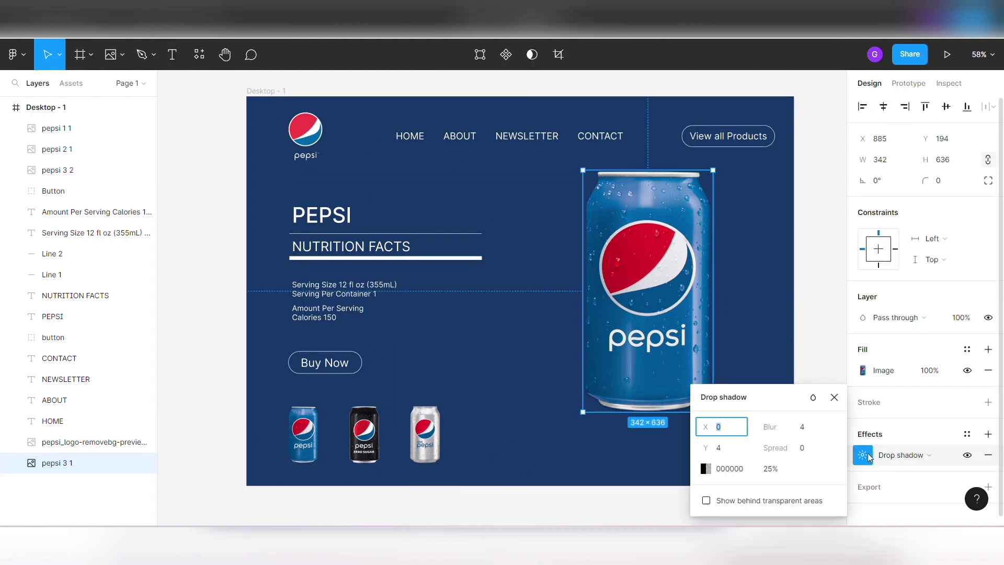
click(807, 429)
click(729, 447)
text(25)
key(Return)
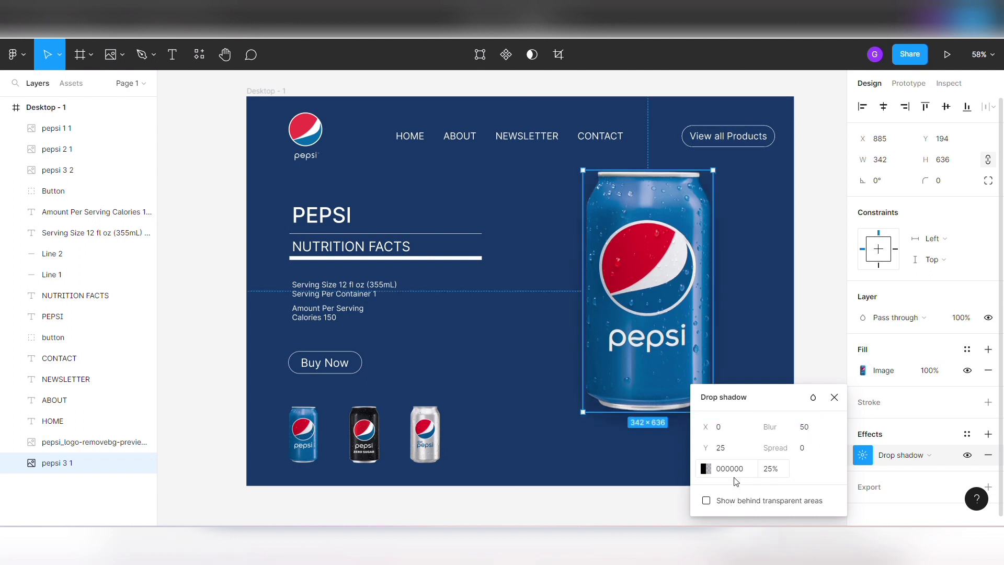
- Set the opacity of the large can's drop shadow to 32%
click(773, 470)
text(28)
key(Return)
text(35)
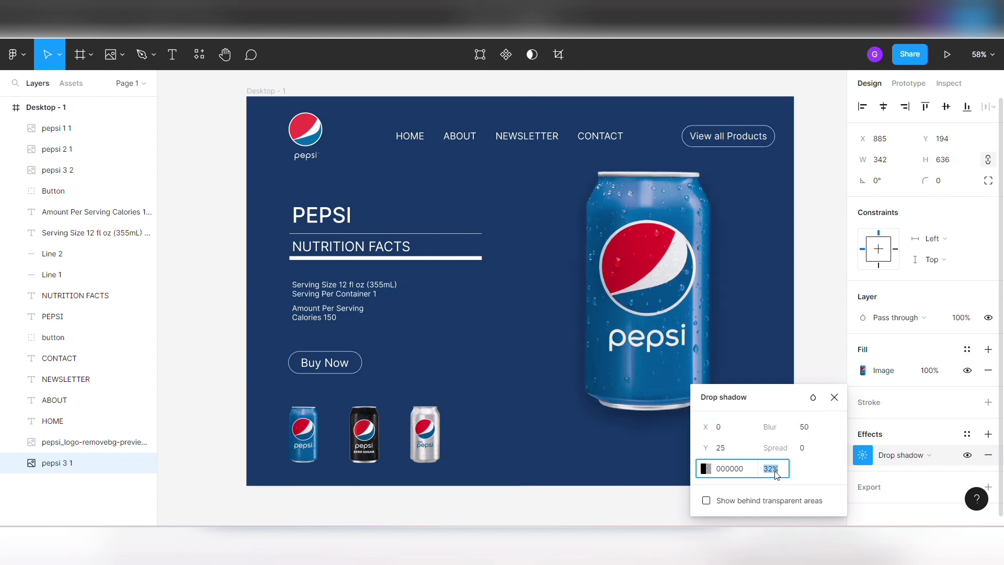
key(Return)
click(834, 397)
click(779, 336)
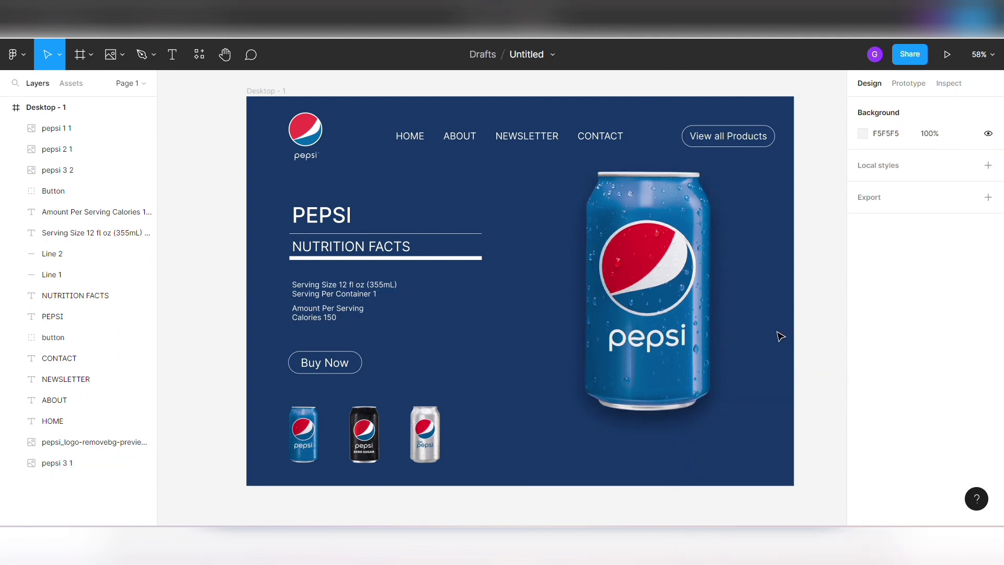
- Draw a 20 × 20 square and place it beside the large can at X 1350, Y 353
click(122, 55)
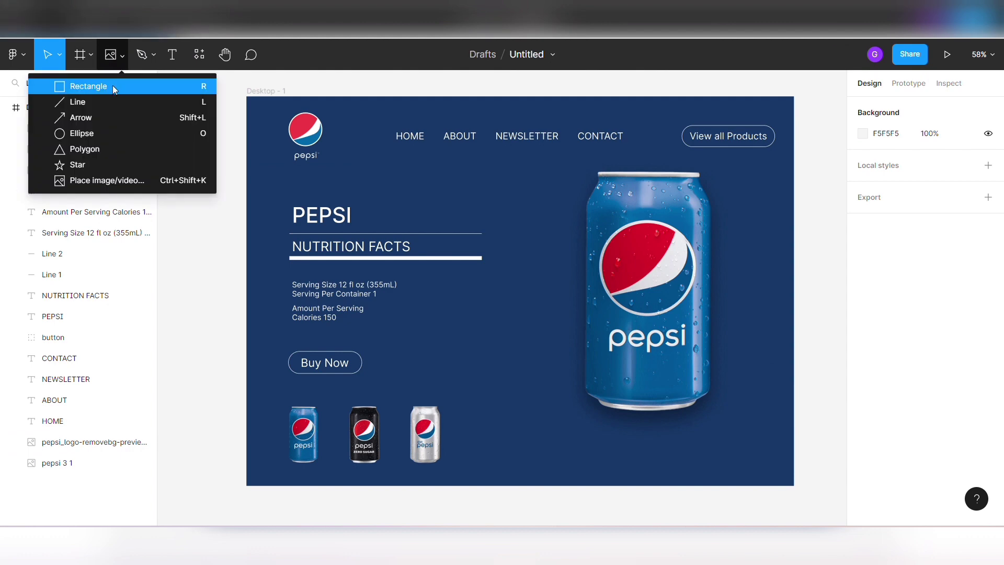
click(112, 86)
drag(500, 226, 508, 235)
click(889, 159)
text(26)
key(Return)
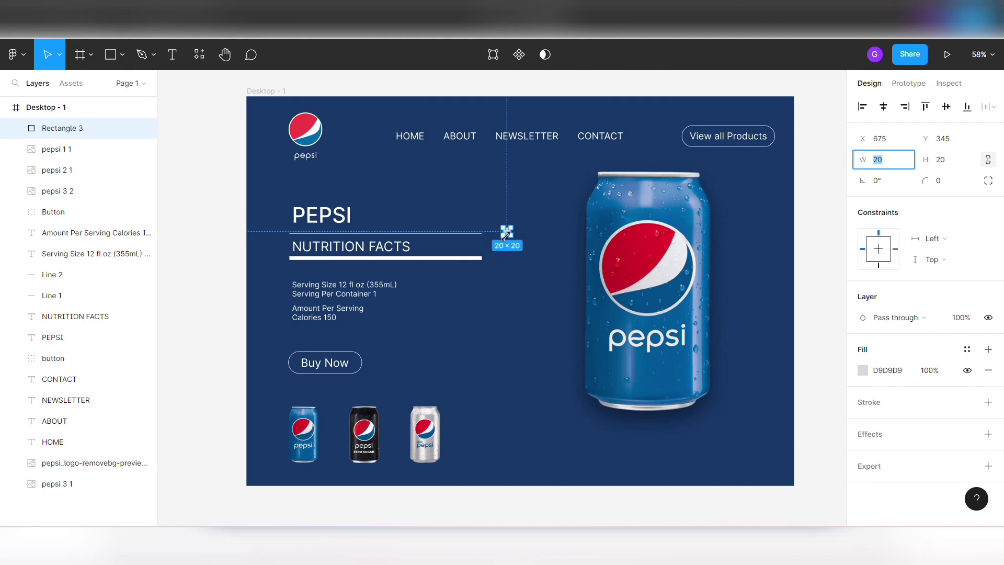
drag(506, 231, 765, 235)
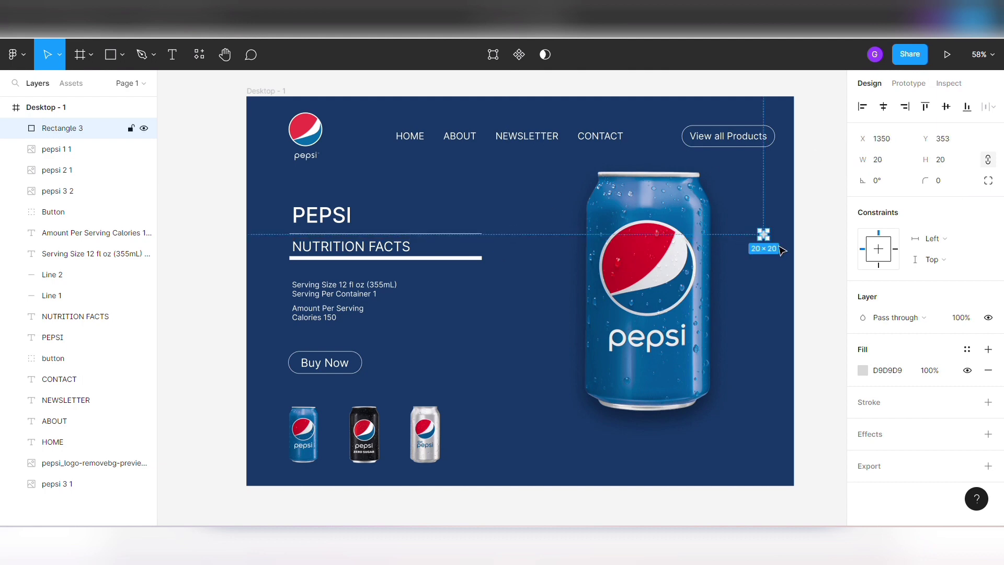
- Round the small square's corners with a radius of 5
click(787, 252)
click(763, 234)
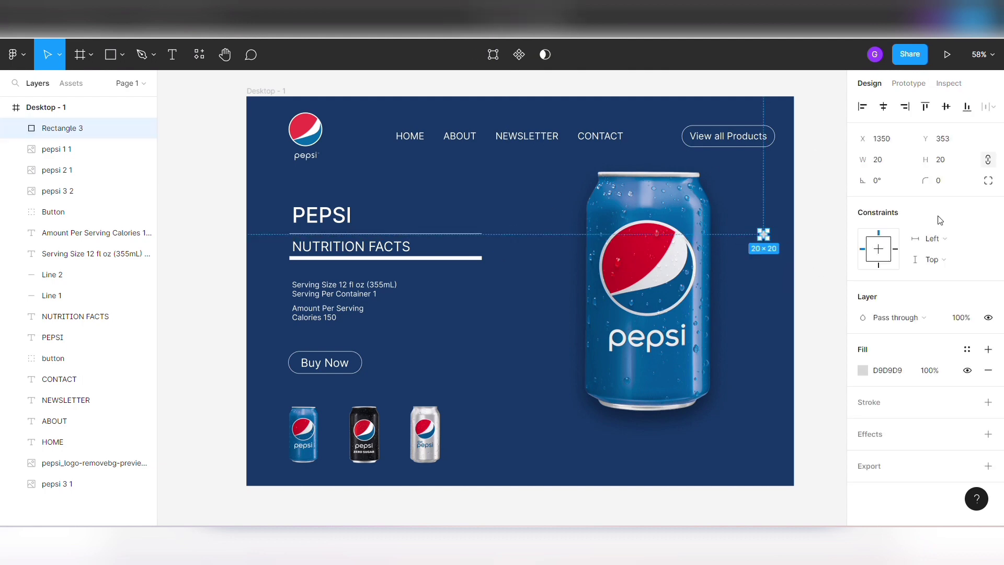
click(949, 181)
text(10)
key(Return)
text(5)
key(Return)
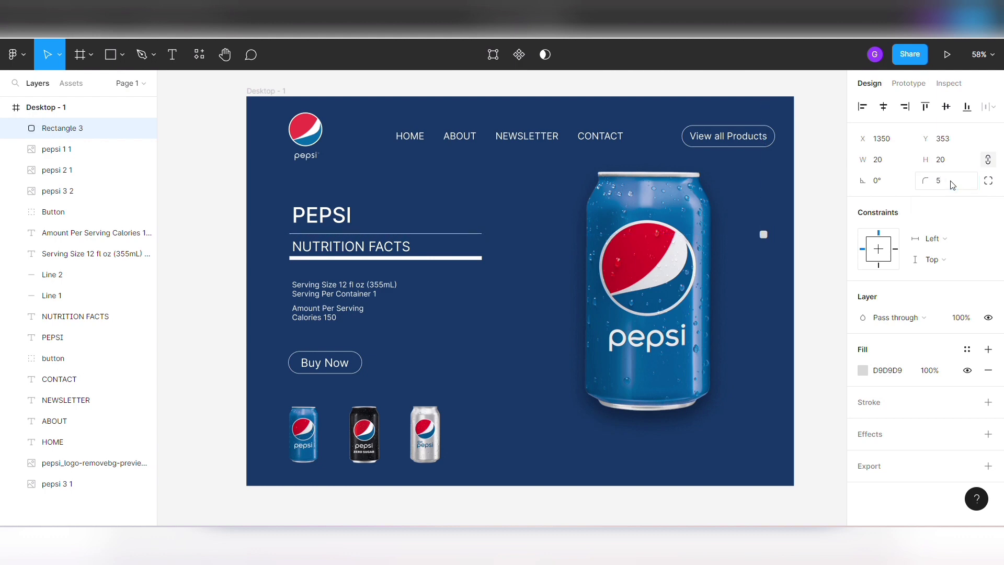
click(814, 213)
- Duplicate the rounded square twice downwards to form a vertical column of three with 54 px gaps
click(764, 236)
key(ctrl+d)
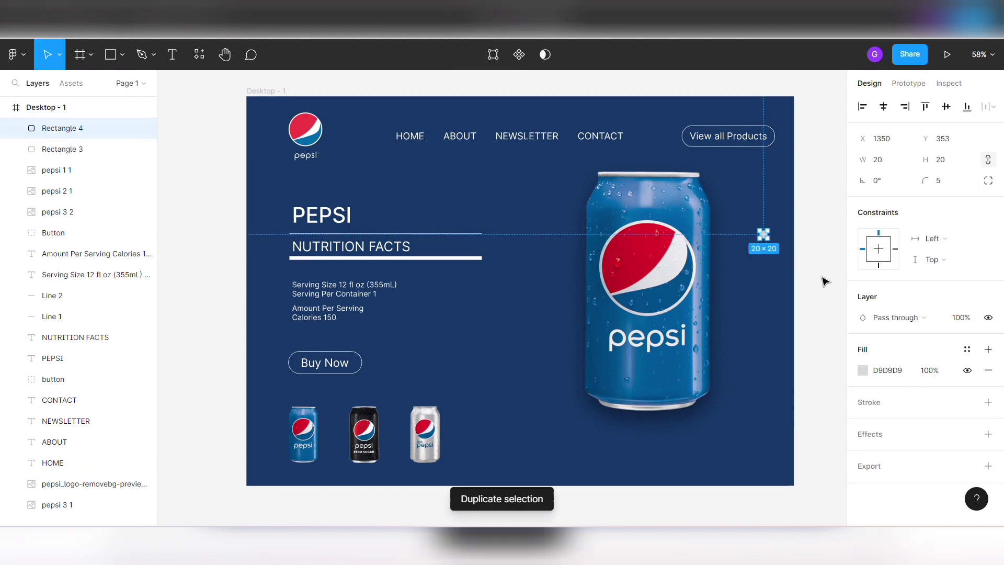
key(Down)
key(Down)
key(Down)
key(Down)
key(Down)
key(Down)
key(Down)
key(Down)
key(Down)
key(Down)
key(Down)
key(Down)
key(Down)
key(Down)
key(Down)
key(Down)
key(Down)
key(Down)
key(Down)
key(Down)
key(Down)
key(Down)
key(ctrl+d)
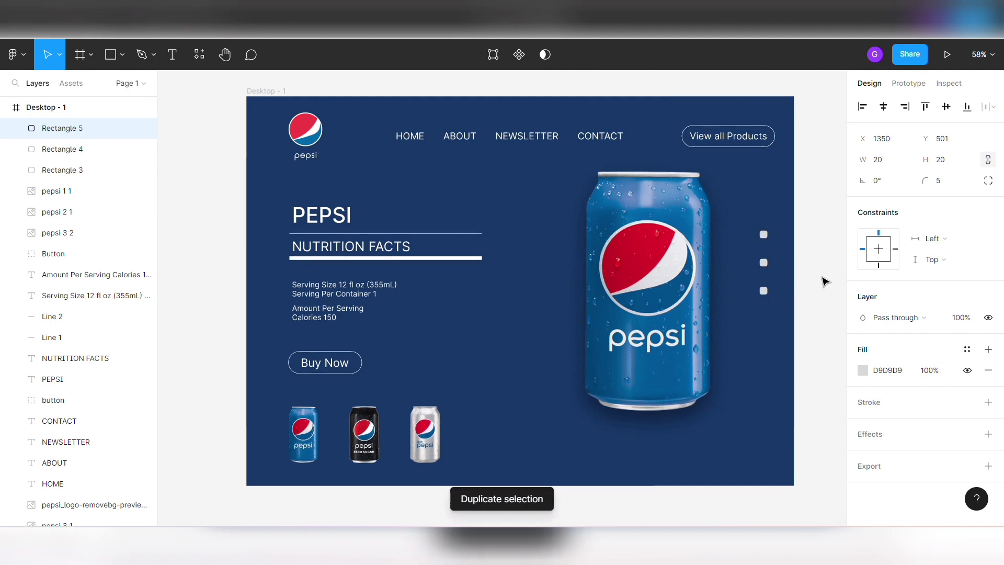
- Select all three rounded squares and centre them vertically in the frame
click(783, 241)
click(764, 235)
shift+click(767, 264)
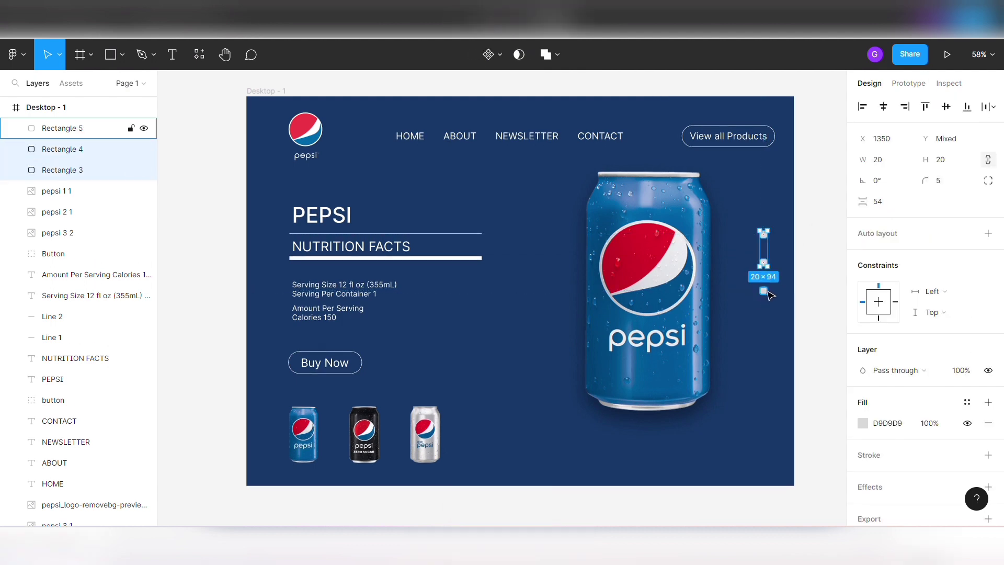
shift+click(767, 291)
drag(770, 294, 773, 294)
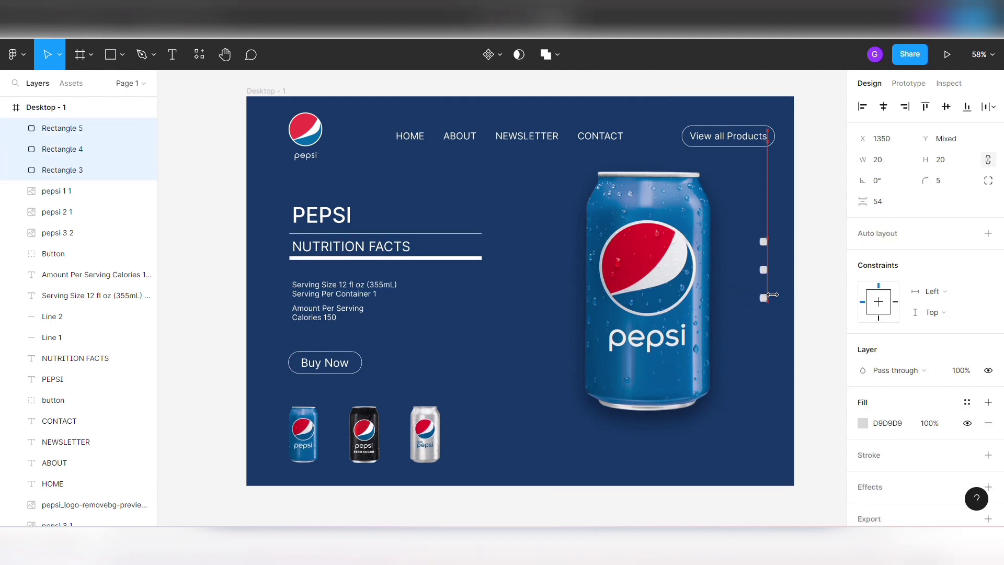
key(alt)
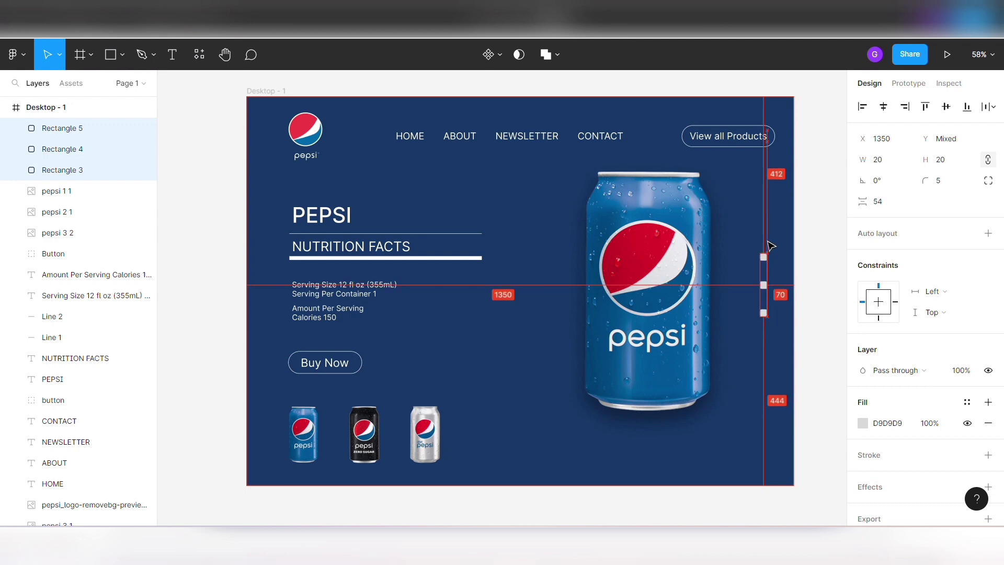
key(alt+v)
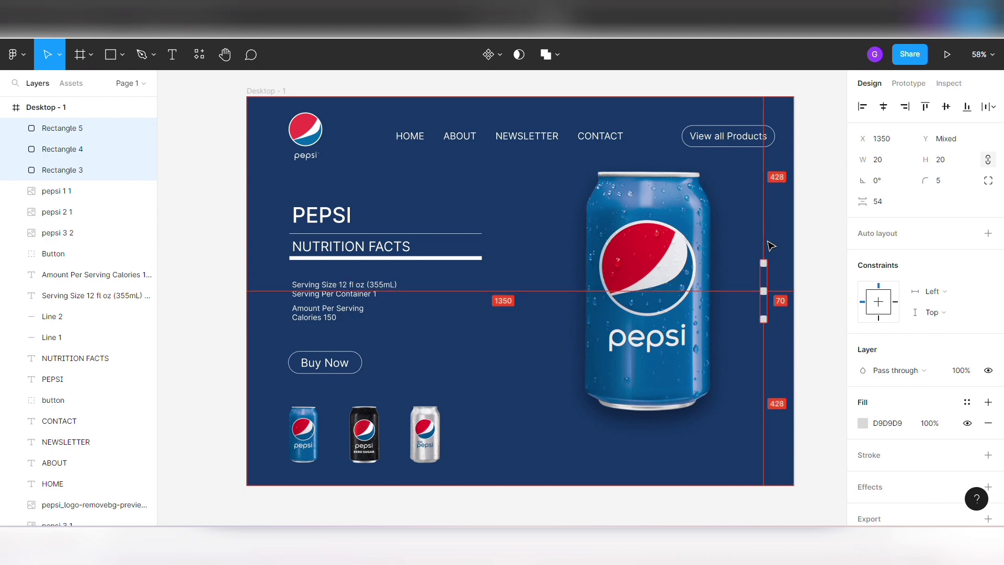
- Shift the column of three squares horizontally to X 1360
key(Right)
key(Right)
key(Right)
key(Right)
key(Right)
key(Right)
key(Right)
key(Right)
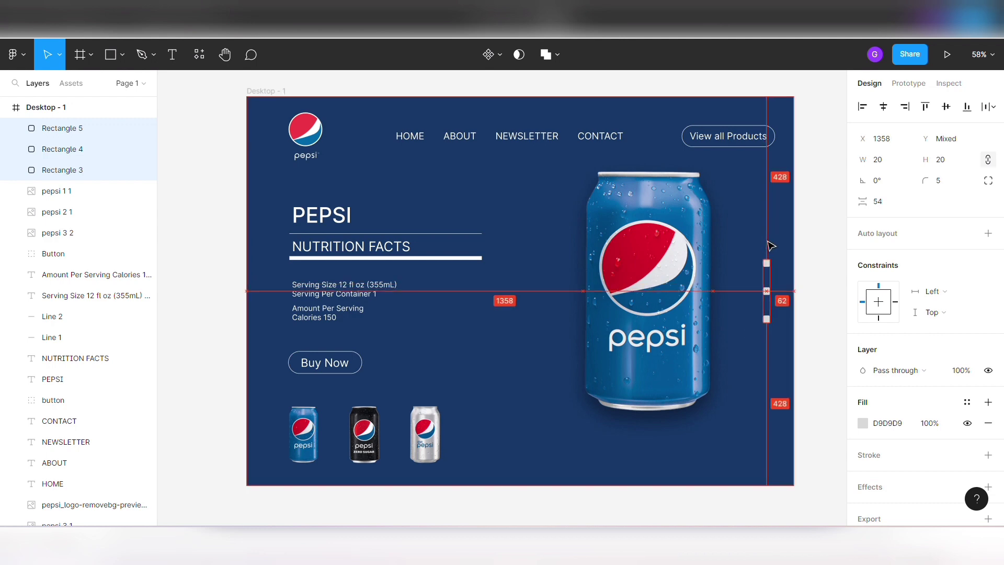
key(Right)
key(Right)
click(812, 256)
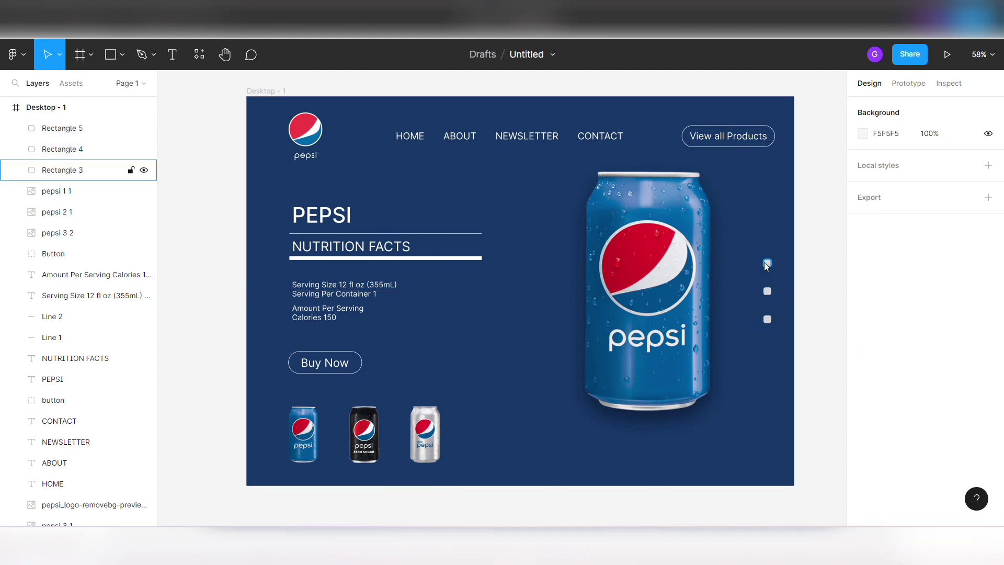
- Fill the uppermost square with the blue 00538B sampled from the large can
click(62, 170)
click(863, 371)
click(708, 380)
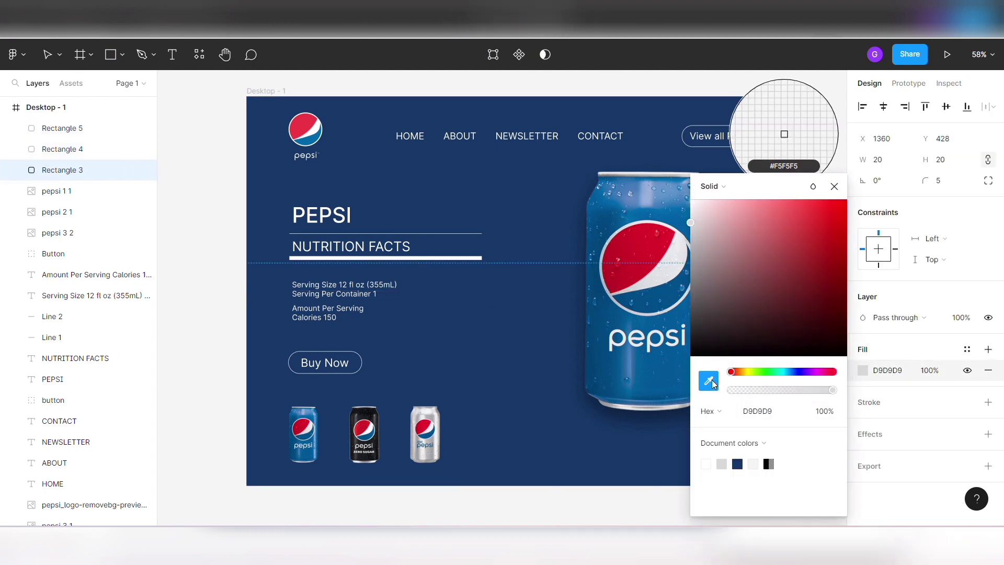
click(611, 213)
click(834, 186)
click(815, 289)
- Add a 1 px white inside stroke to the blue square
click(767, 262)
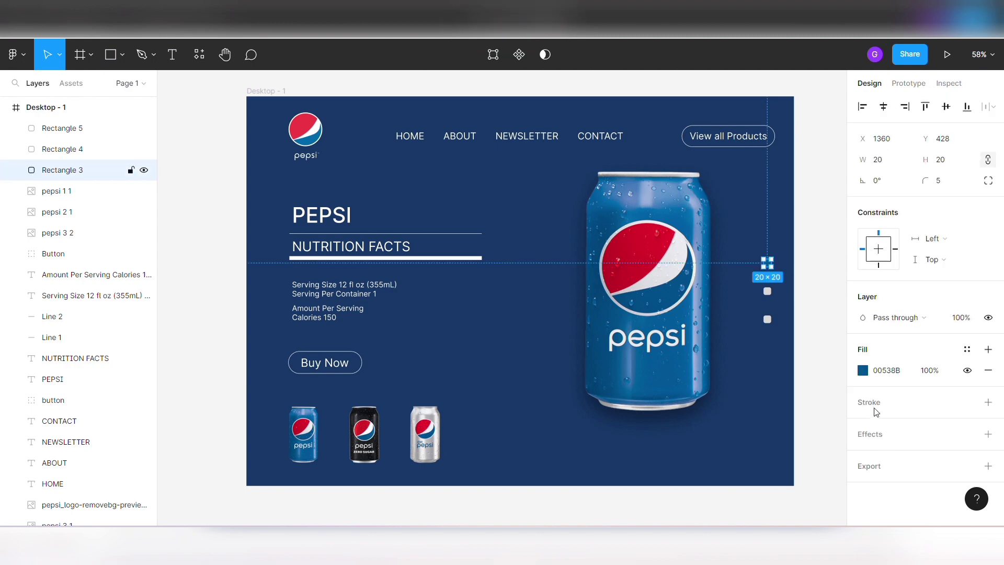
click(989, 455)
click(989, 402)
click(863, 423)
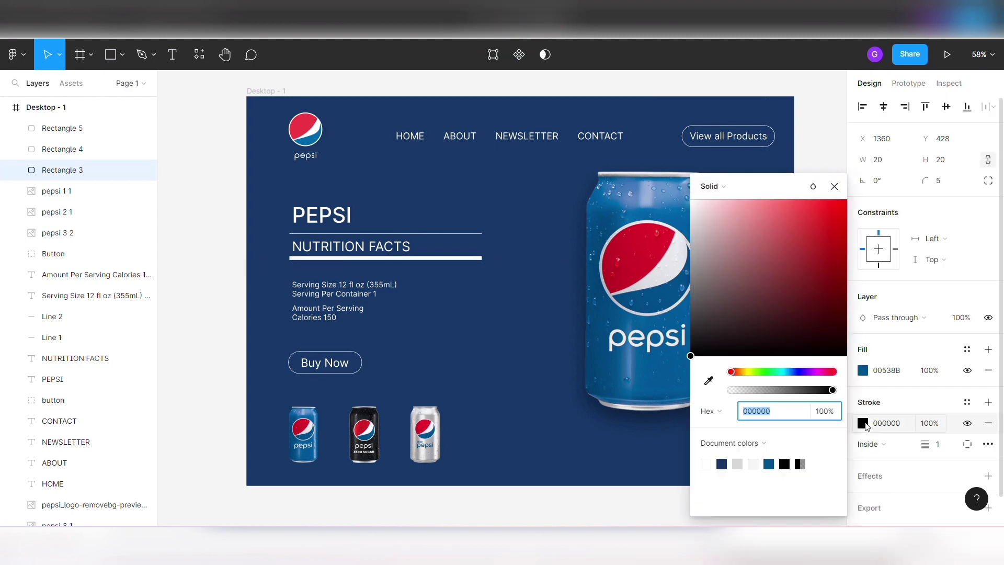
click(706, 464)
click(834, 186)
click(818, 288)
- Fill the middle square with the near-black 171A1D sampled from the small black can
click(767, 291)
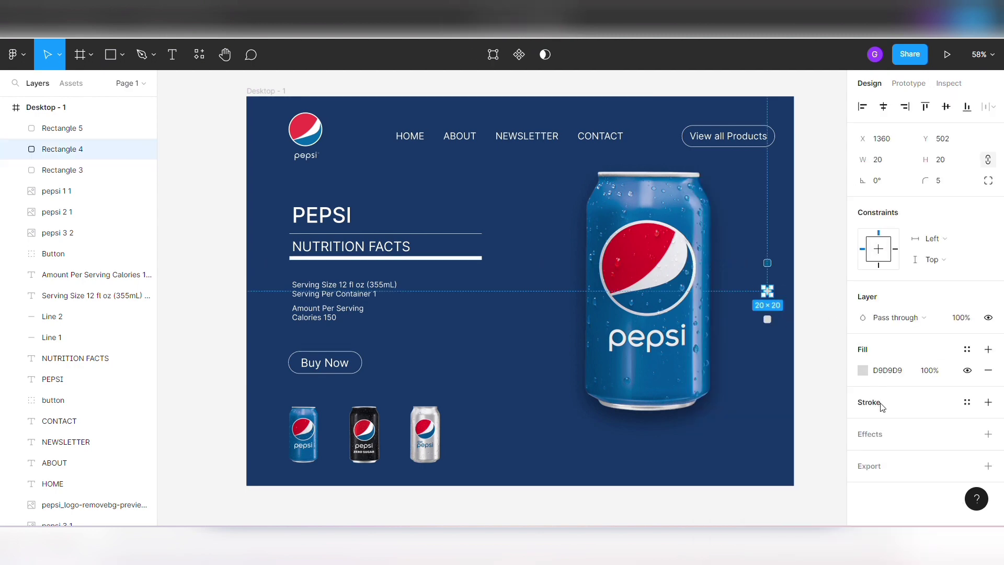
click(867, 373)
click(710, 389)
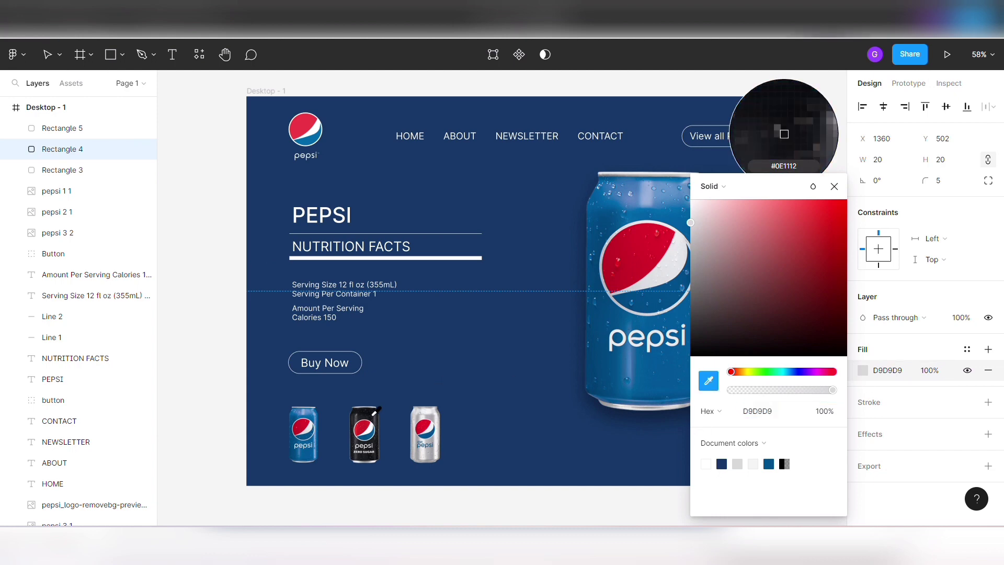
click(782, 127)
click(853, 446)
- Add a 1 px white (FFFFFF) inside stroke to the middle square
click(989, 402)
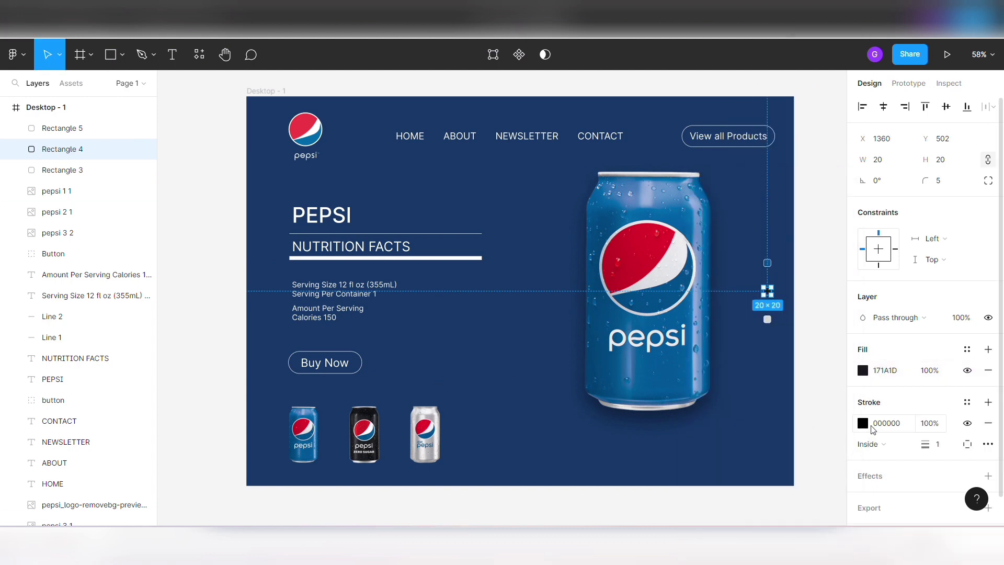
click(862, 423)
click(706, 463)
click(834, 186)
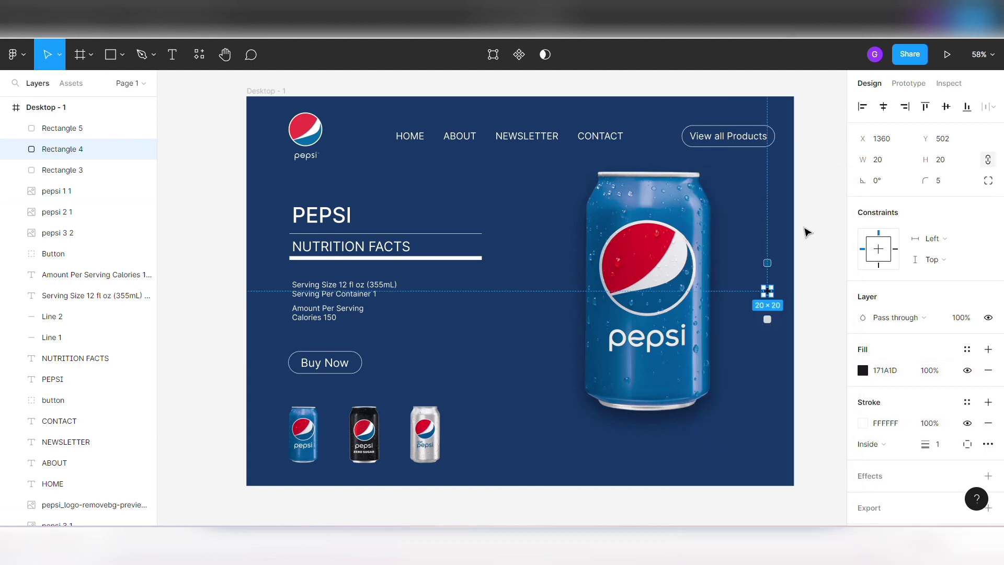
click(809, 248)
- Fill the lowest square with the silver grey AEADB1 sampled from the small silver can
click(768, 319)
click(863, 370)
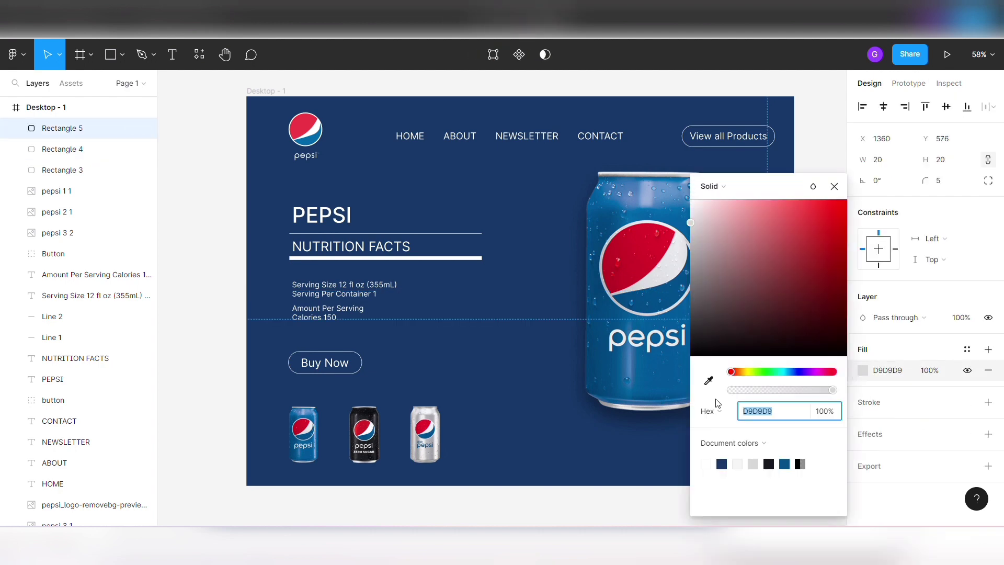
click(710, 381)
click(433, 422)
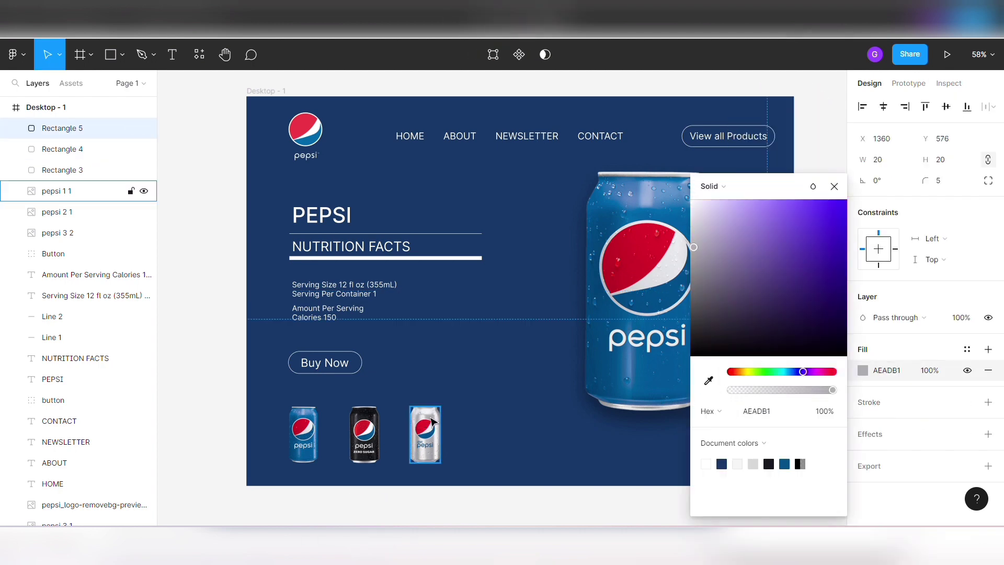
click(834, 187)
click(799, 331)
- Add a 1 px white inside stroke to the silver grey square
click(767, 320)
click(869, 402)
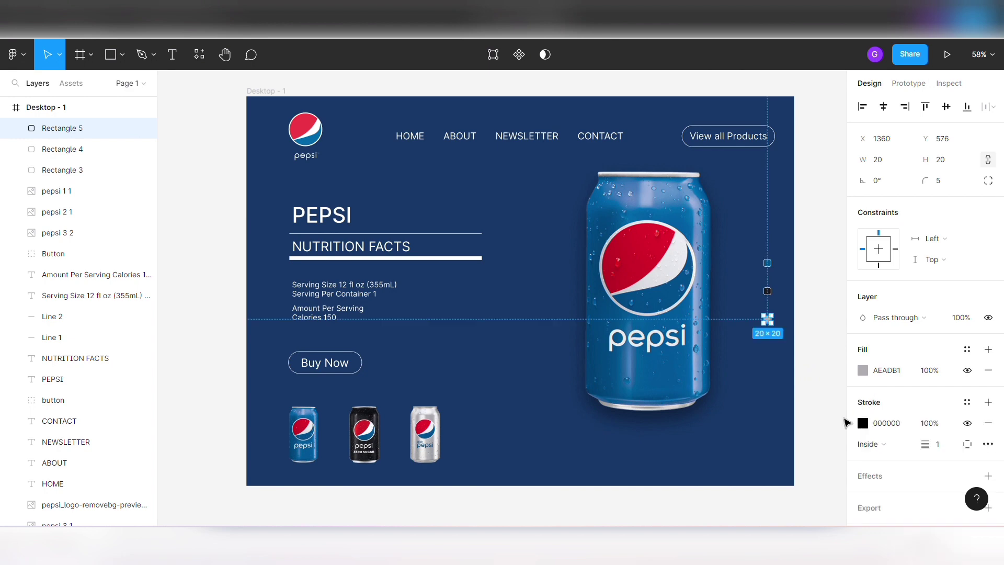
click(863, 423)
click(707, 465)
click(814, 271)
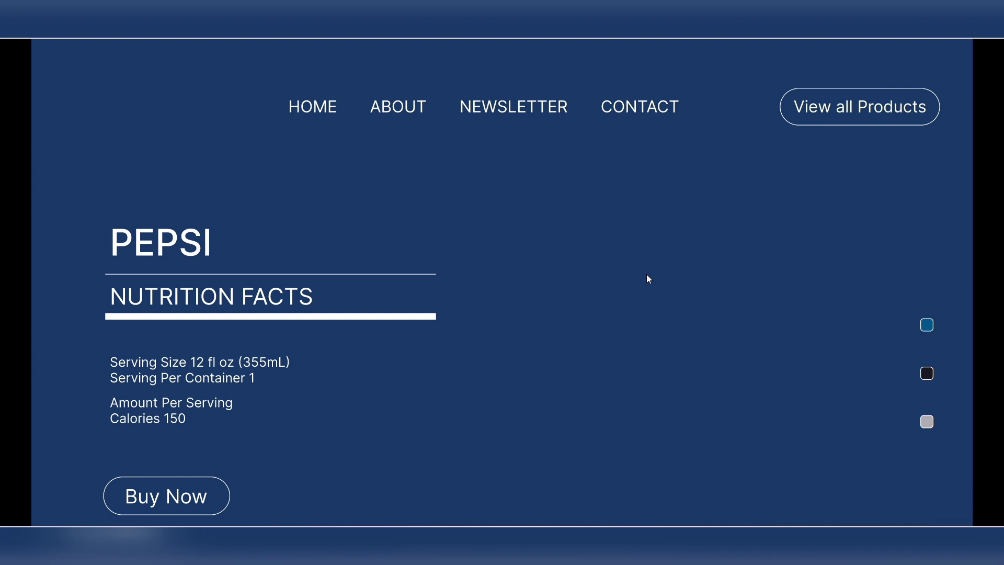
- Preview the landing page as a prototype and scale it so the whole frame fits on screen
click(945, 55)
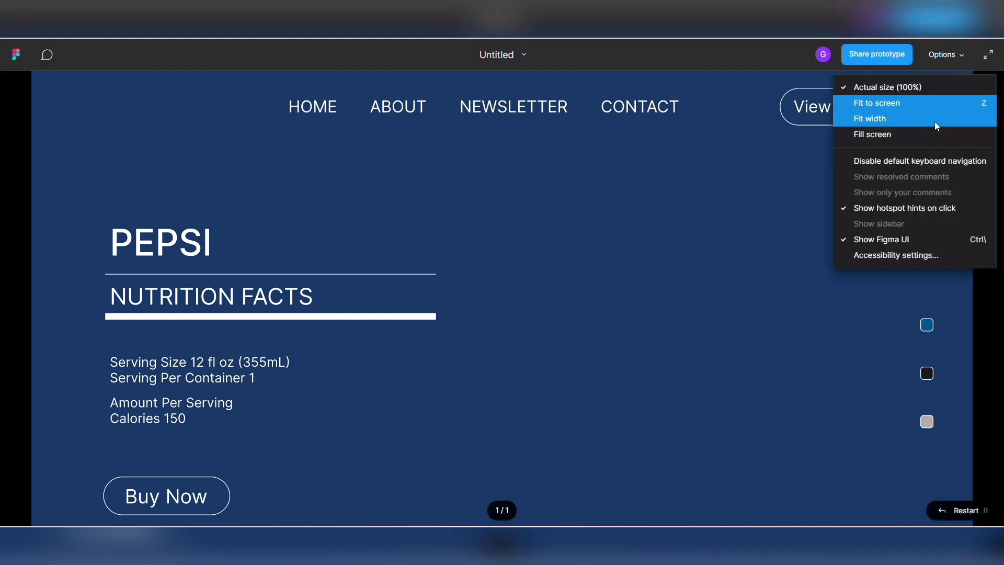
click(933, 121)
click(943, 58)
click(935, 123)
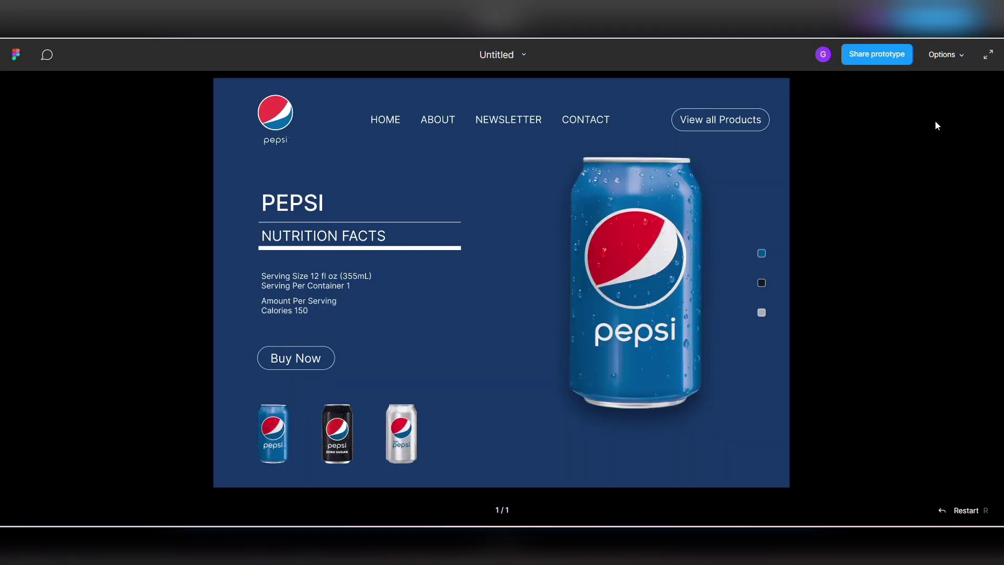